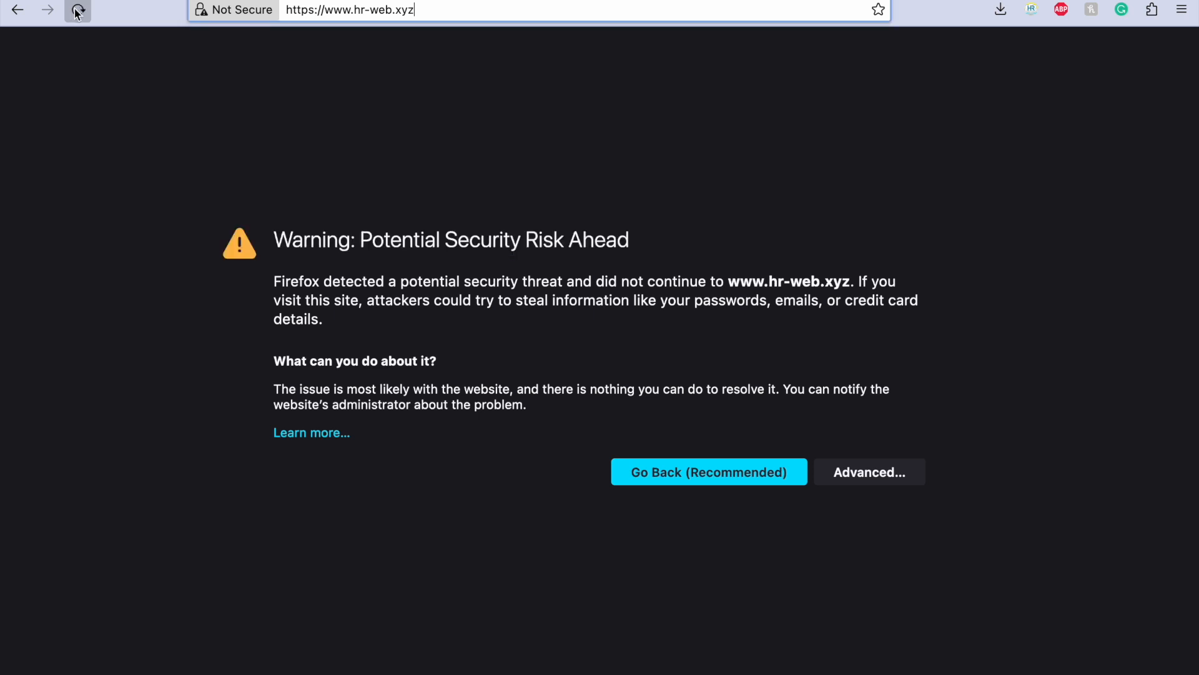
left_click(441, 8)
key("Return")
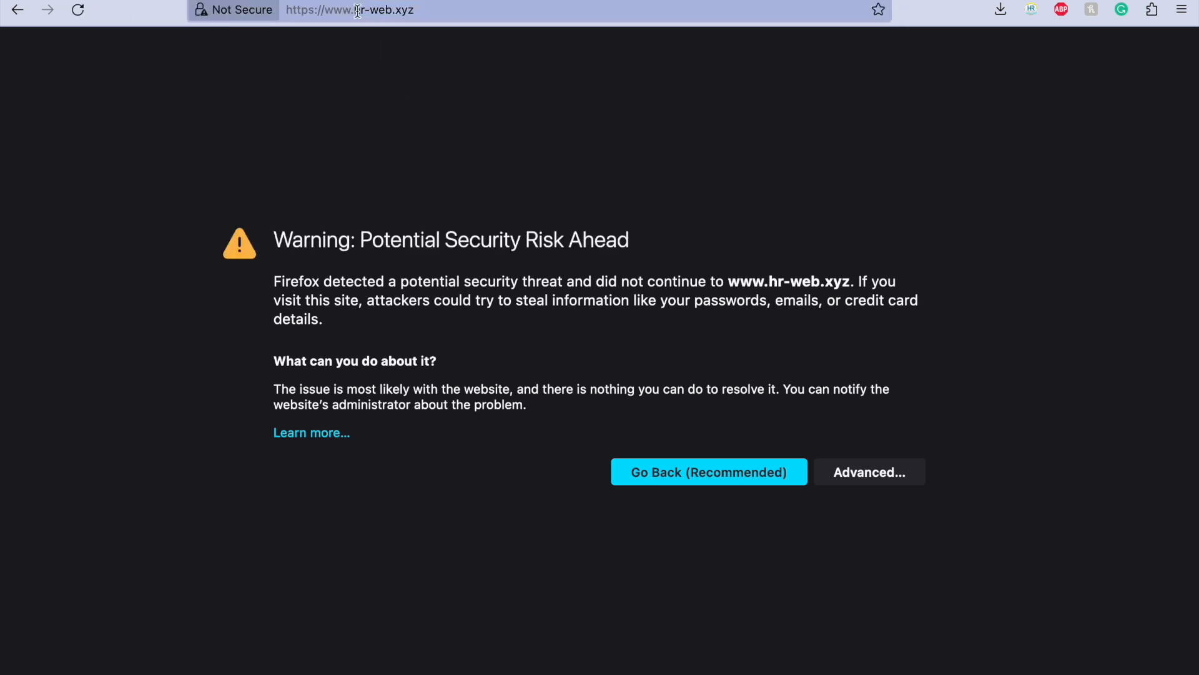
left_click(373, 6)
key("super+c")
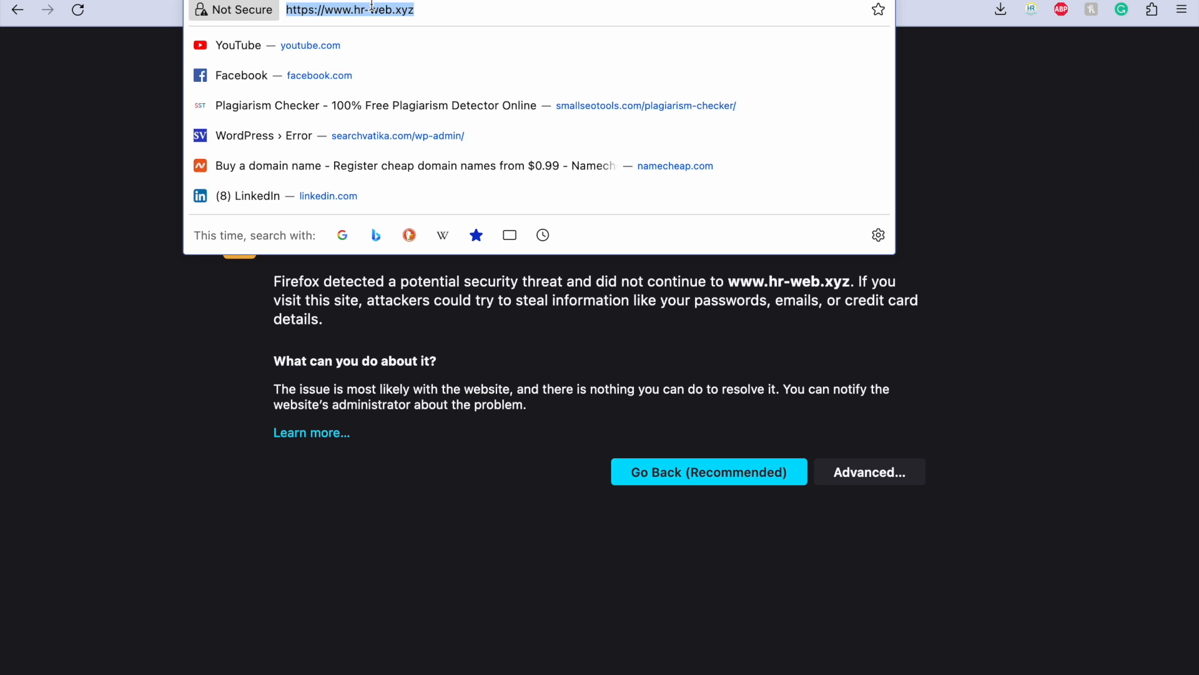
left_click(947, 107)
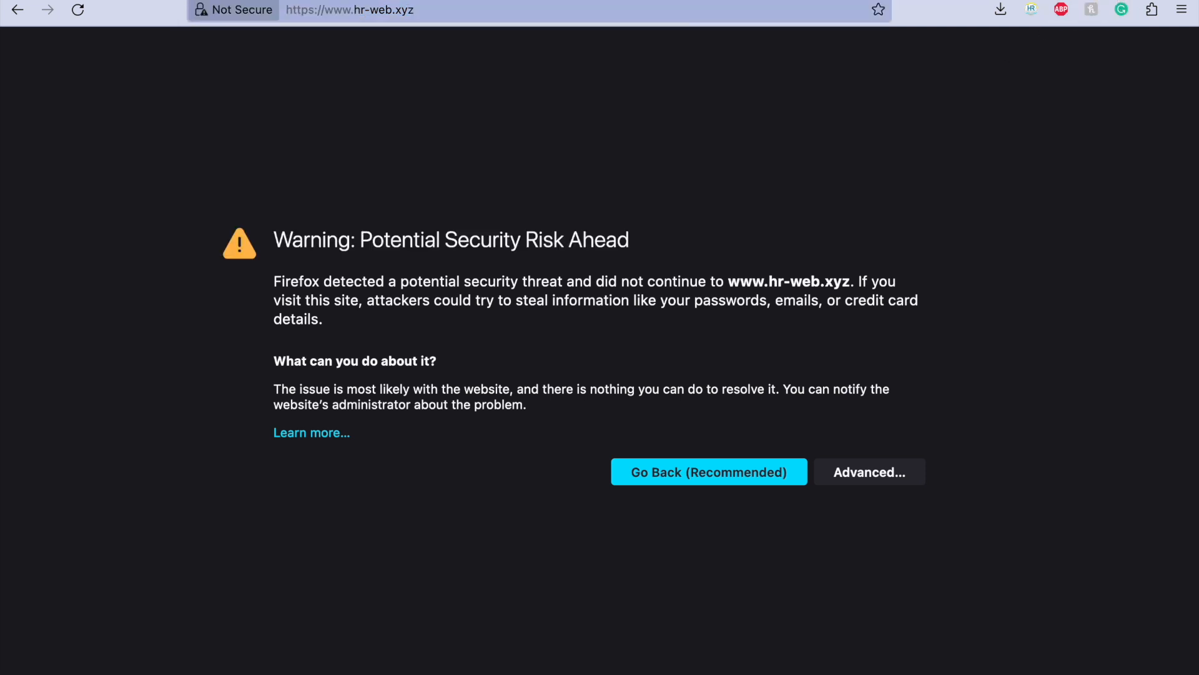
Step: Open the Why No Padlock website (whynopadlock.com) in a new tab
key("super+t")
type("whno")
key("BackSpace")
key("BackSpace")
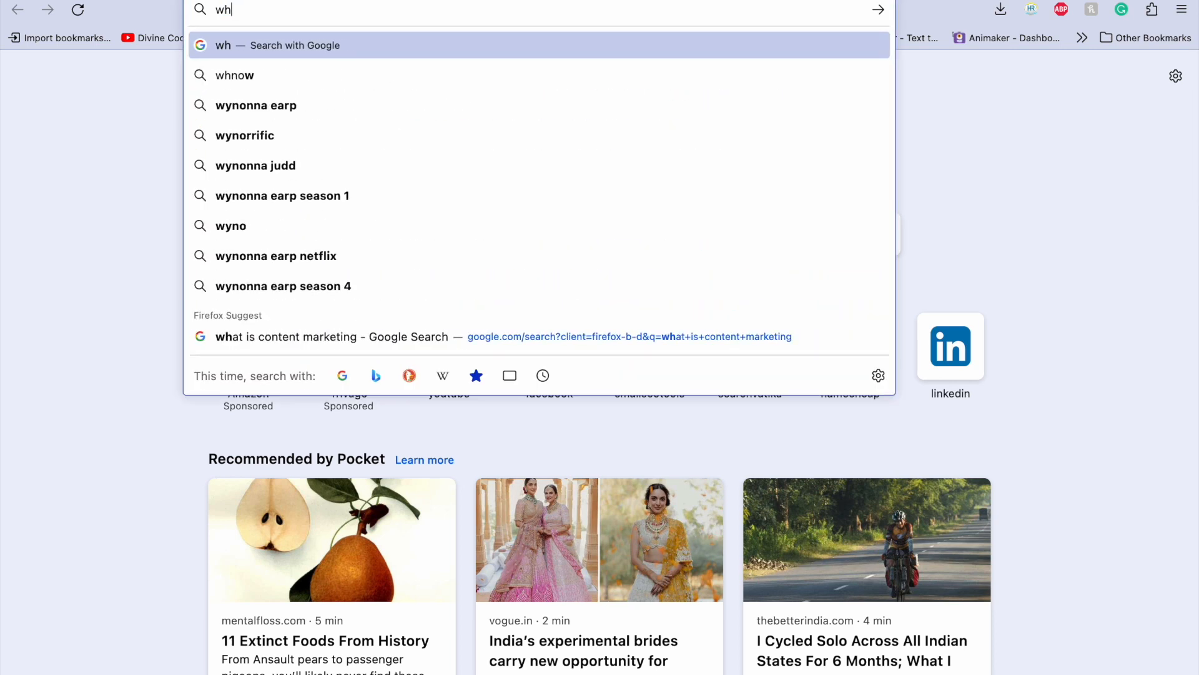
type("y")
key("Return")
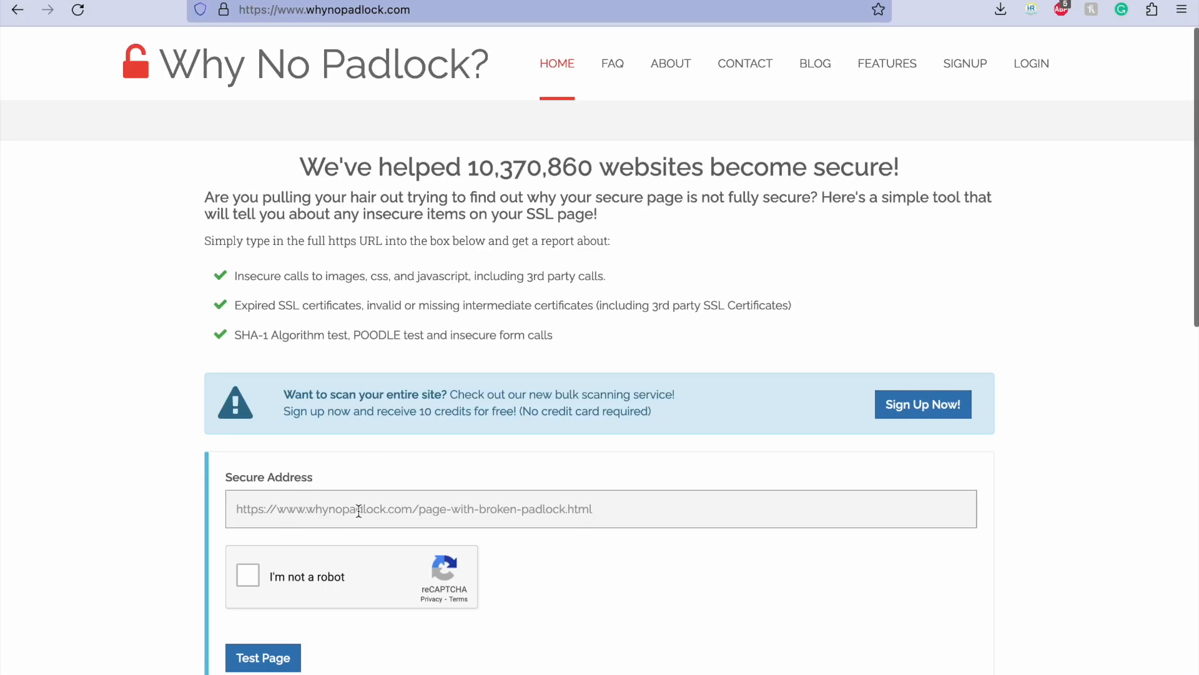
left_click(357, 515)
key("super+v")
left_click(250, 575)
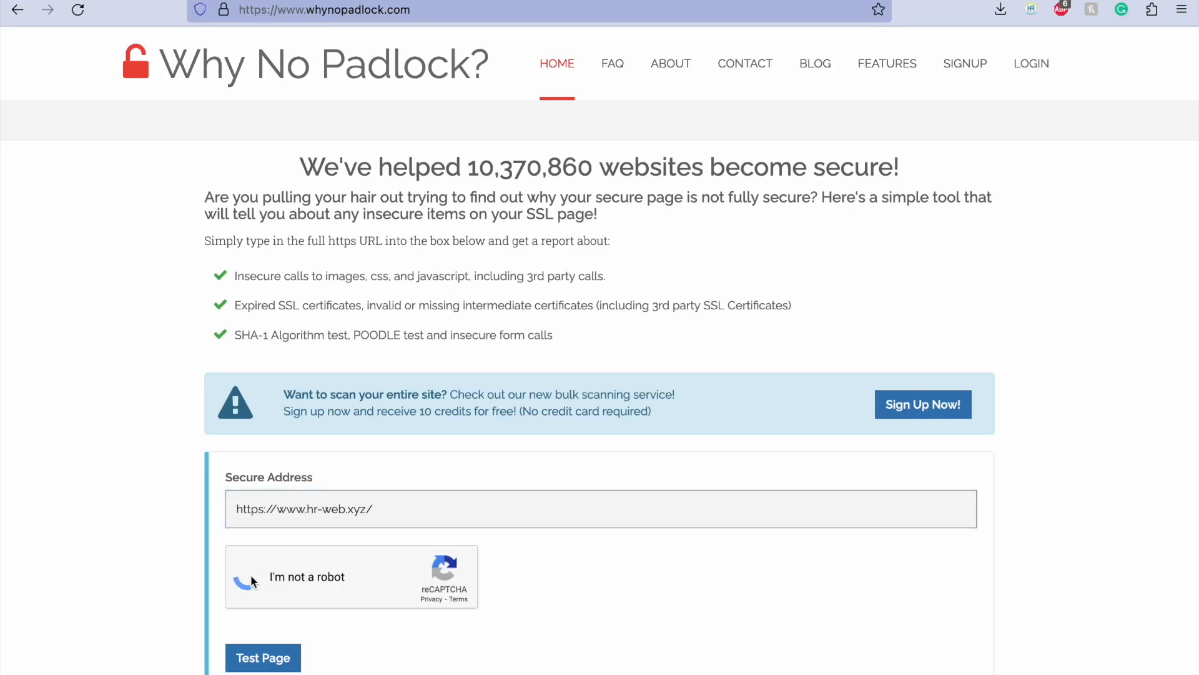
scroll(250, 574, "down", 3)
left_click(260, 558)
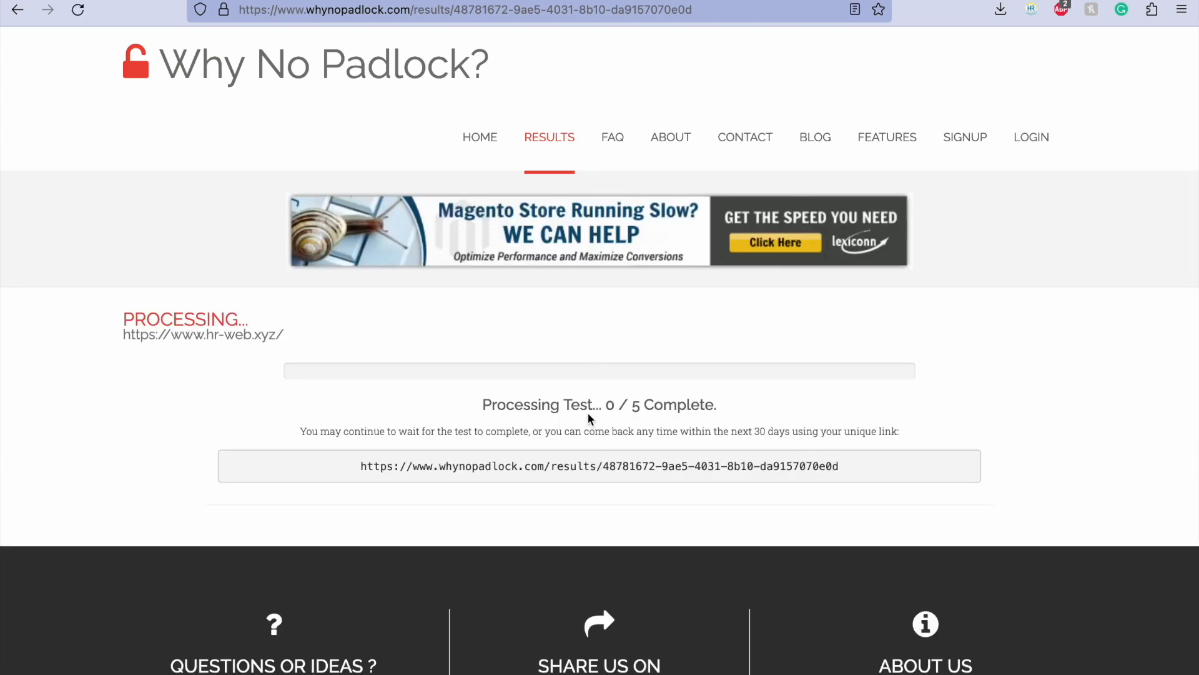
Step: Examine the SSL Connection and Mixed Content test results, especially the Domain Matching entry and its protected domains
scroll(588, 415, "down", 3)
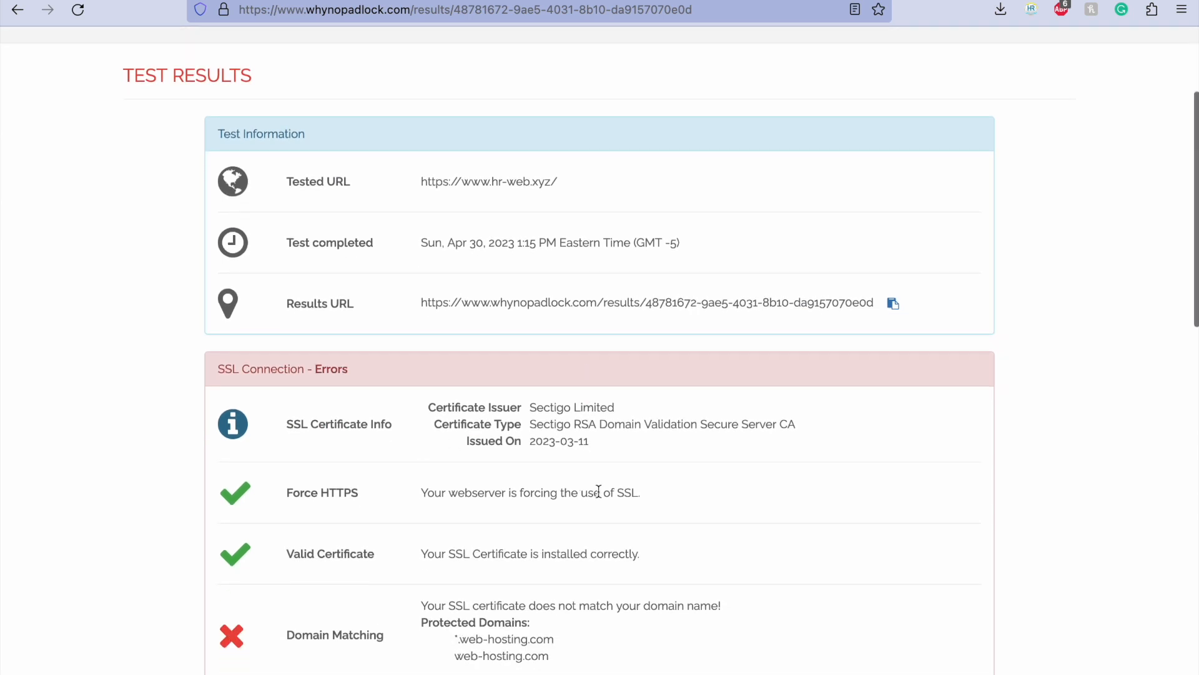
scroll(544, 550, "down", 2)
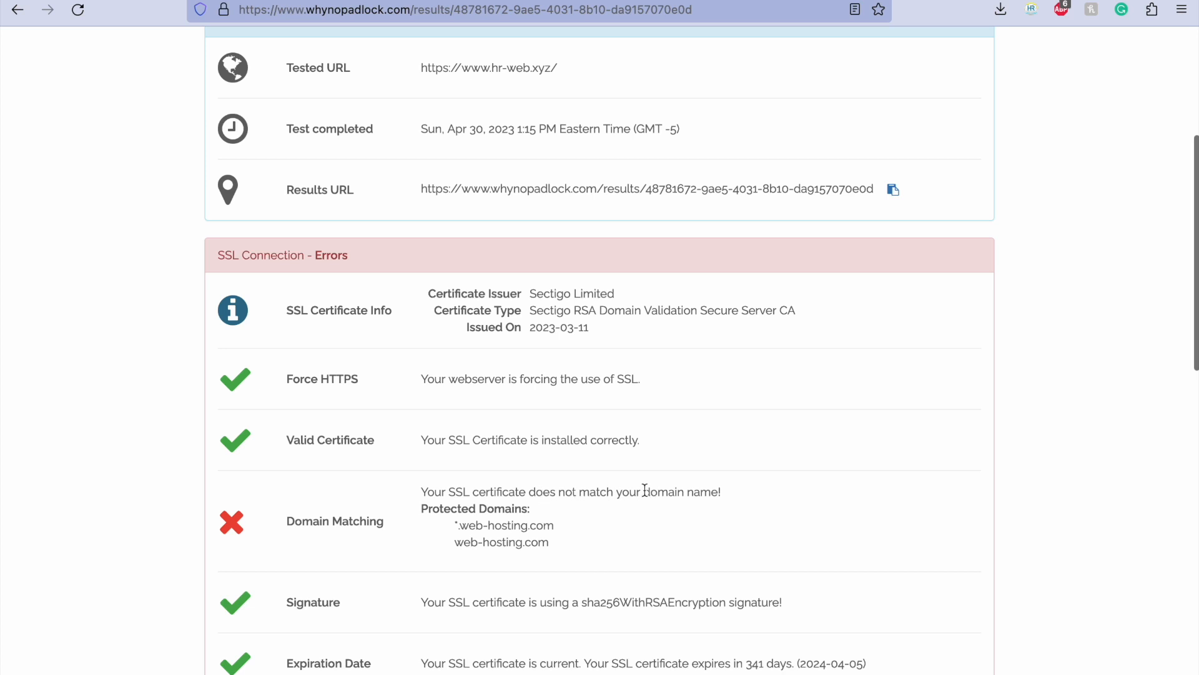
scroll(631, 509, "down", 4)
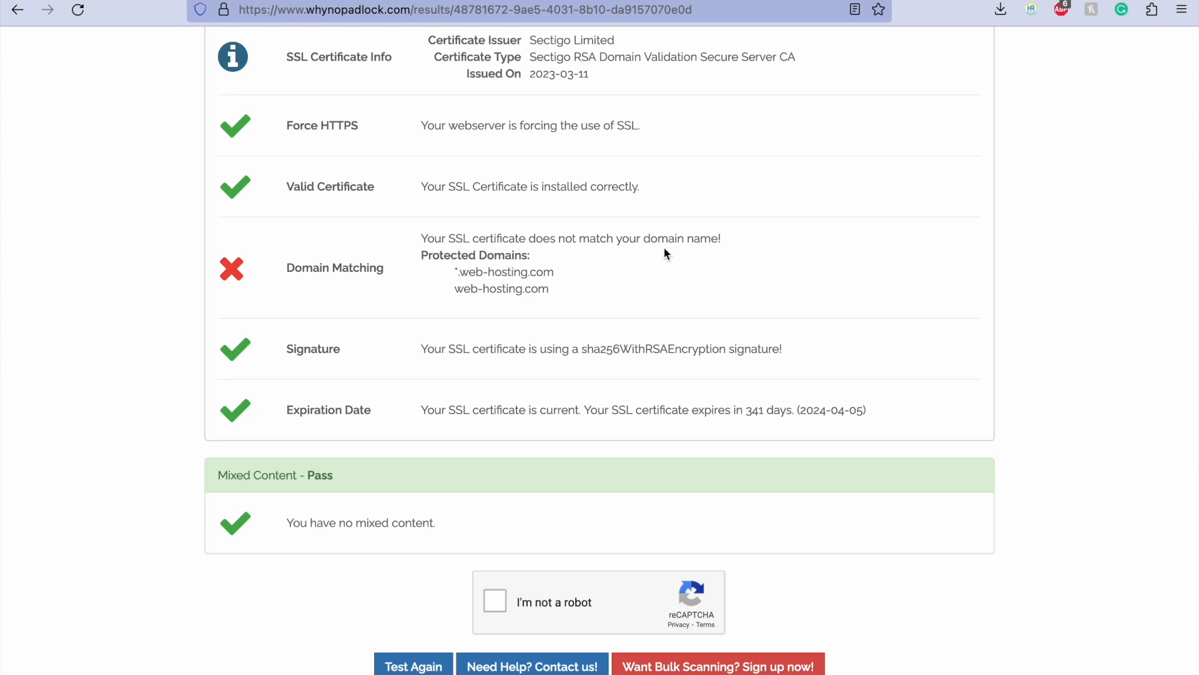
scroll(667, 253, "up", 1)
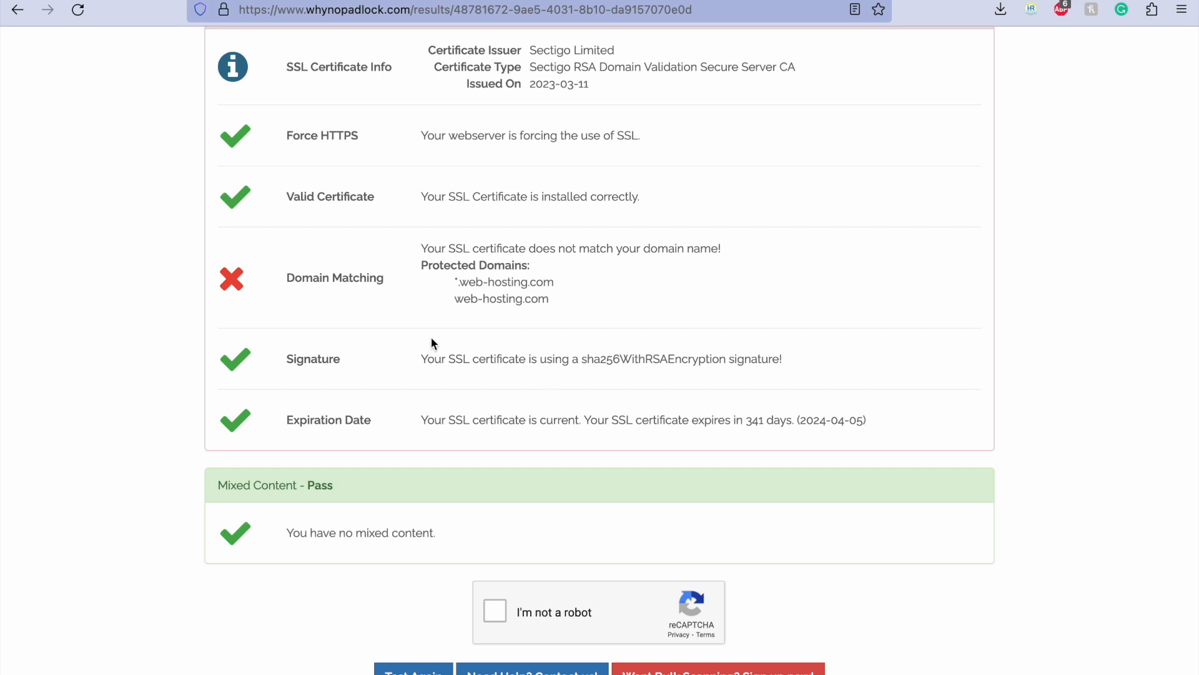
left_click_drag(420, 257, 538, 280)
left_click(551, 284)
scroll(804, 208, "up", 5)
scroll(803, 208, "up", 4)
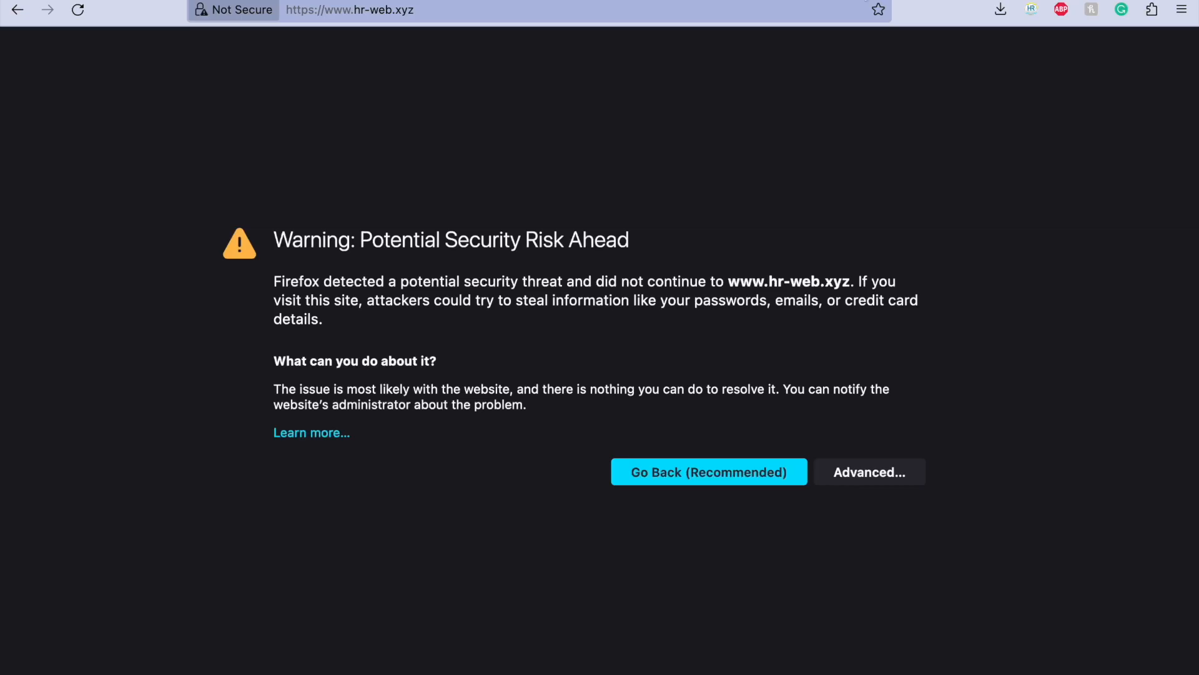
Step: Reload hr-web.xyz, then search for zerossl in a new tab and open the ZeroSSL website
left_click(688, 13)
key("Return")
key("super+t")
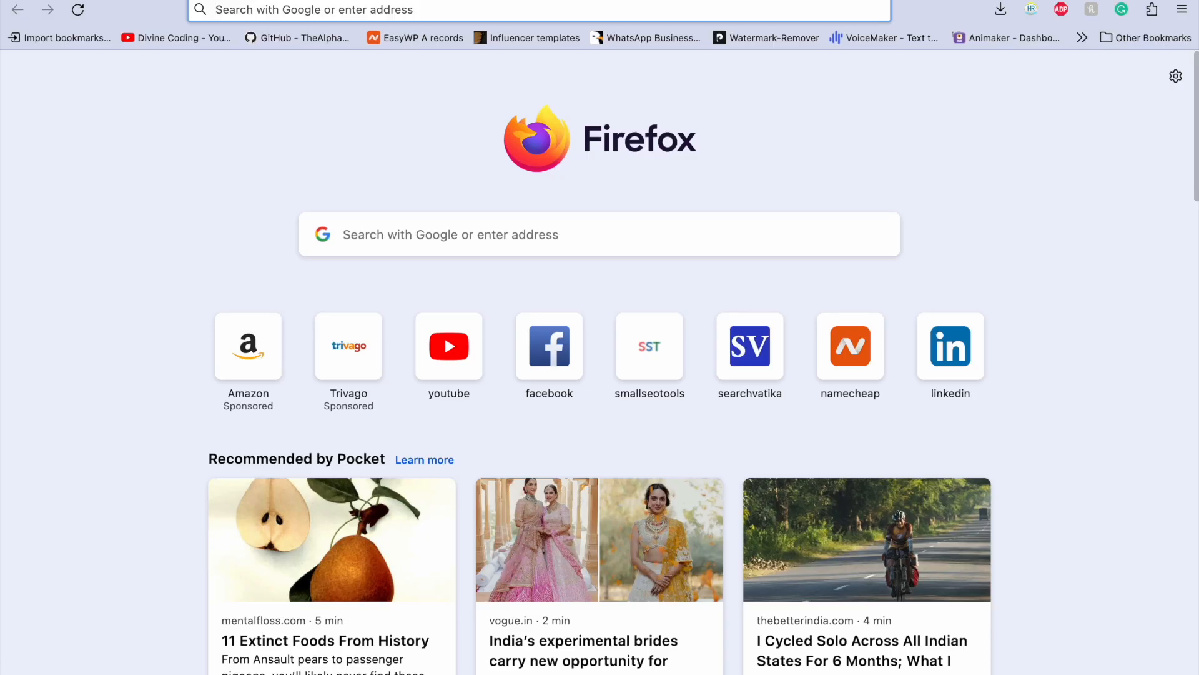
type("zeross")
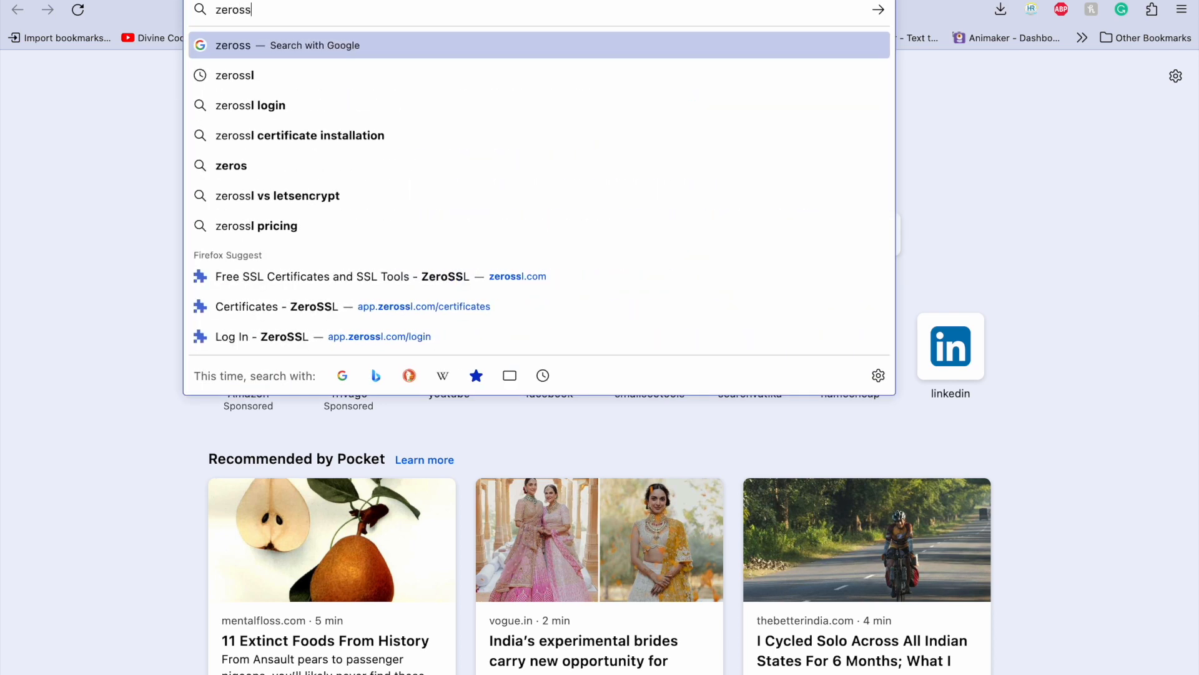
type("l")
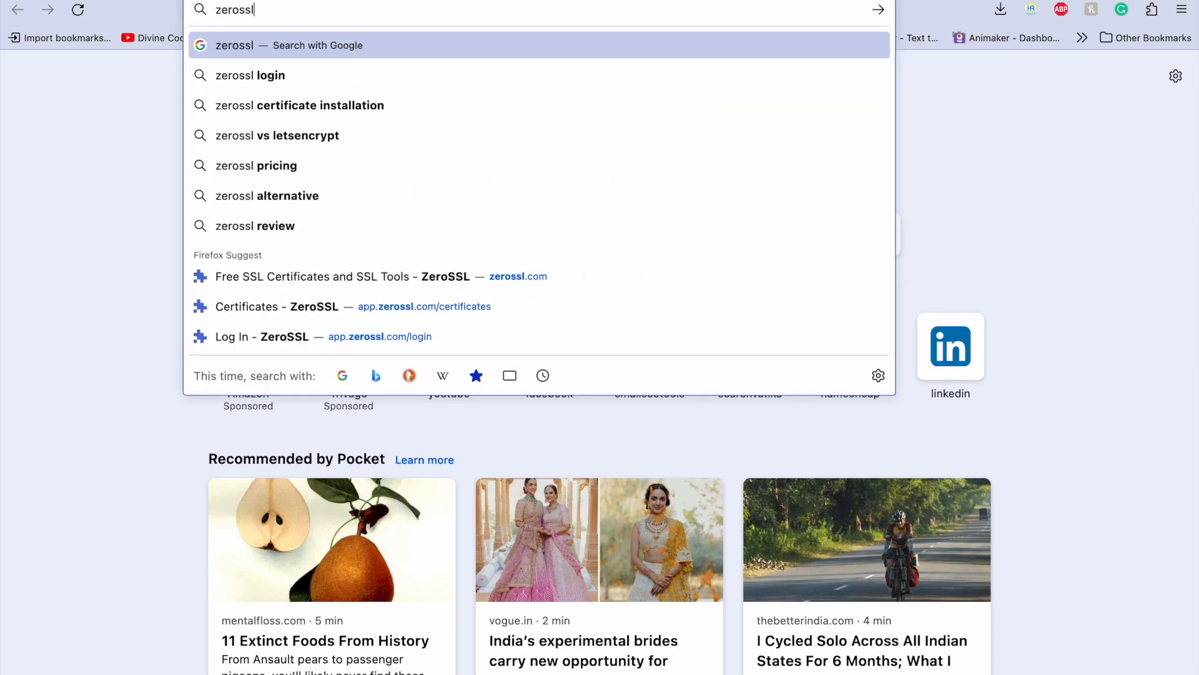
key("Return")
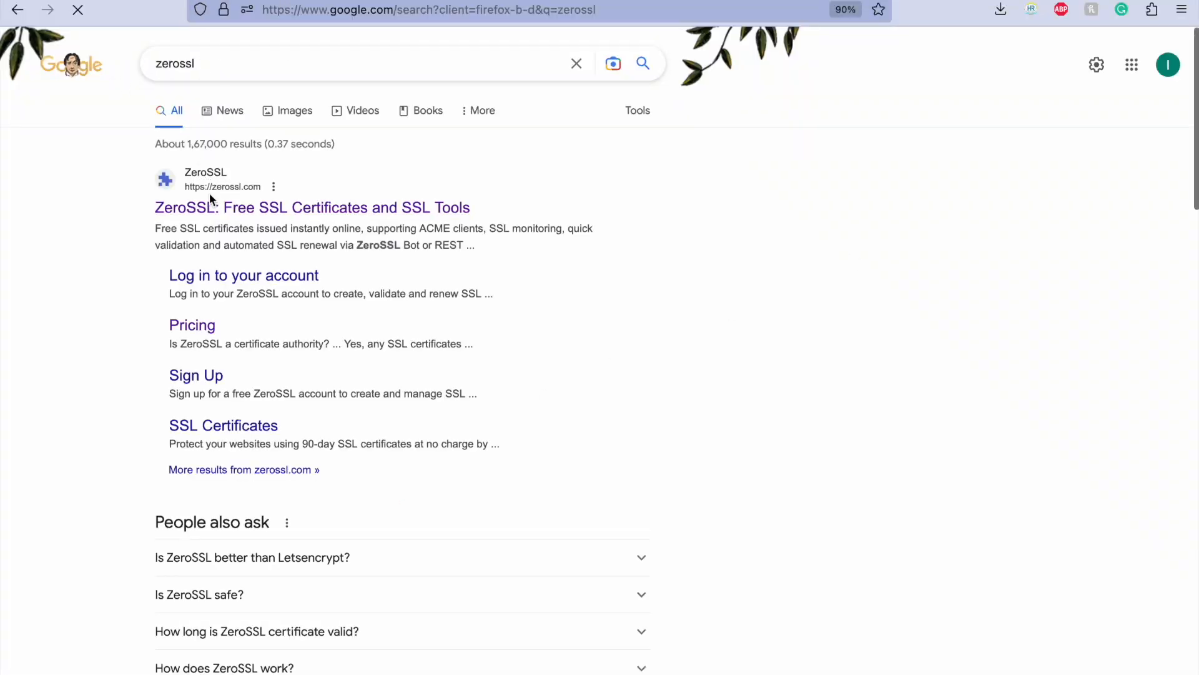
left_click(235, 220)
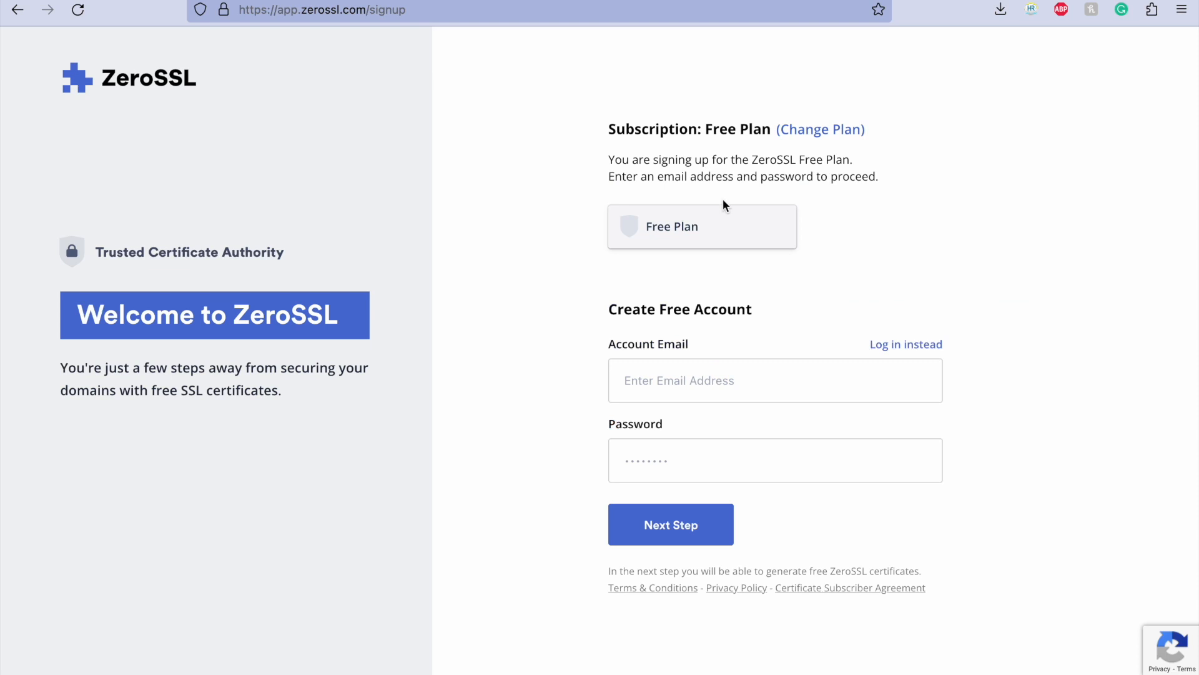
Step: Fill in the free ZeroSSL account sign-up with the account email and a securely generated password
left_click(704, 388)
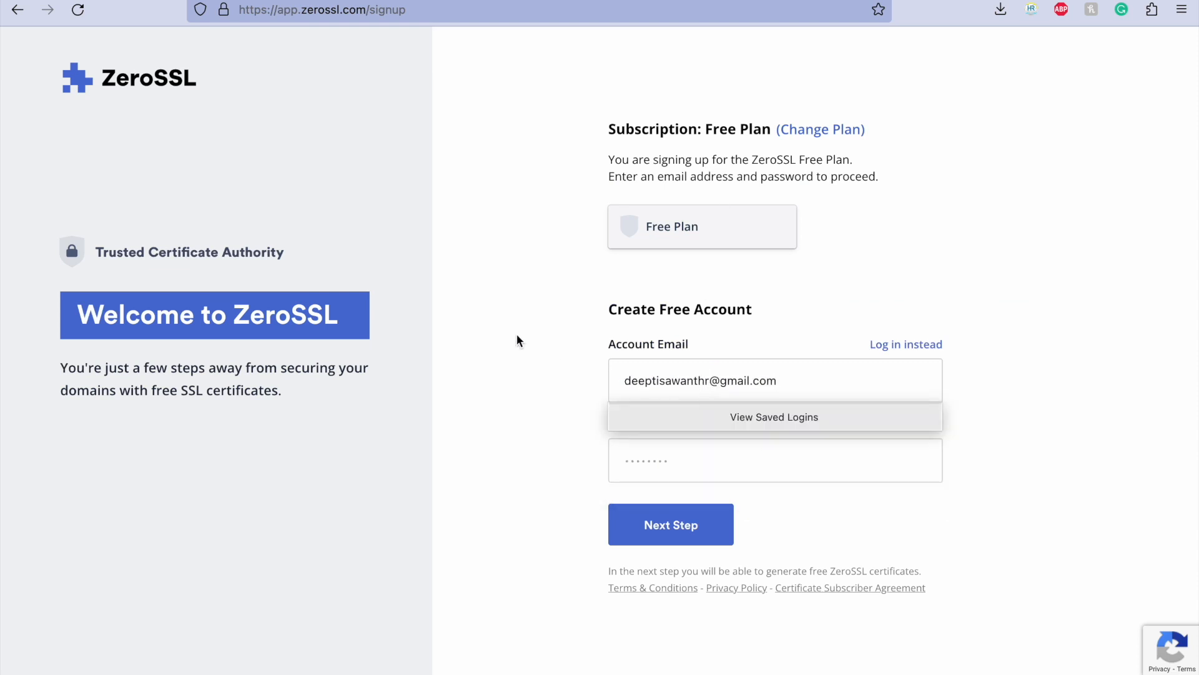
left_click(656, 451)
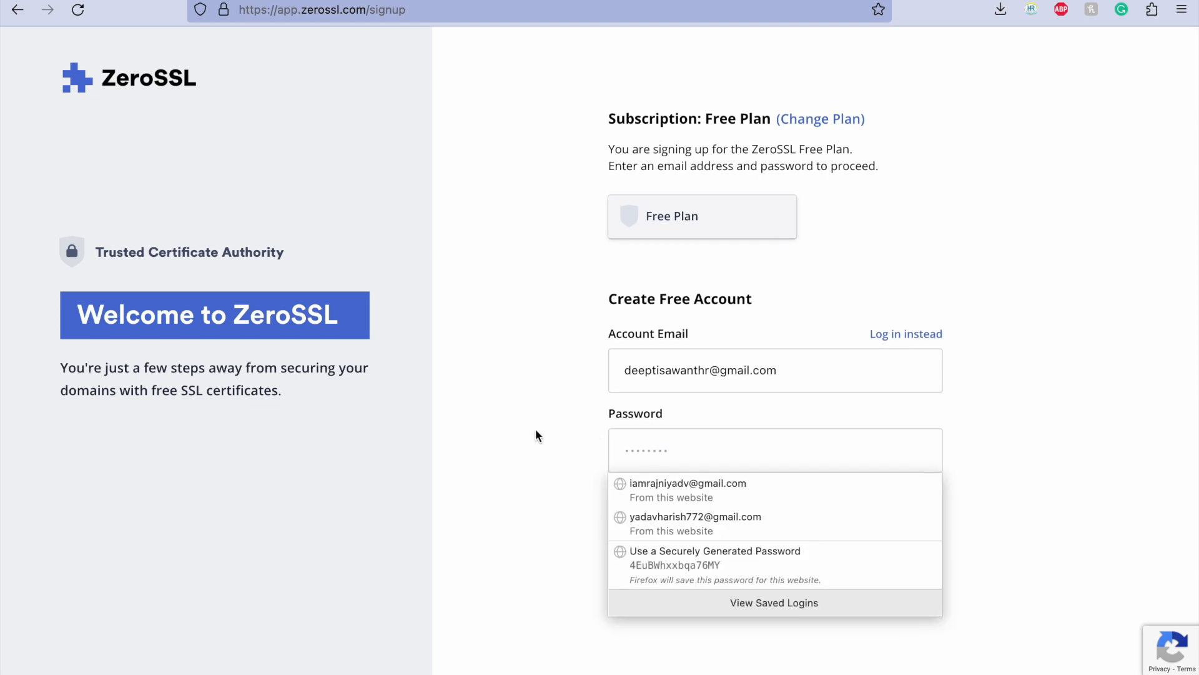
key("Down")
key("Down")
key("Down")
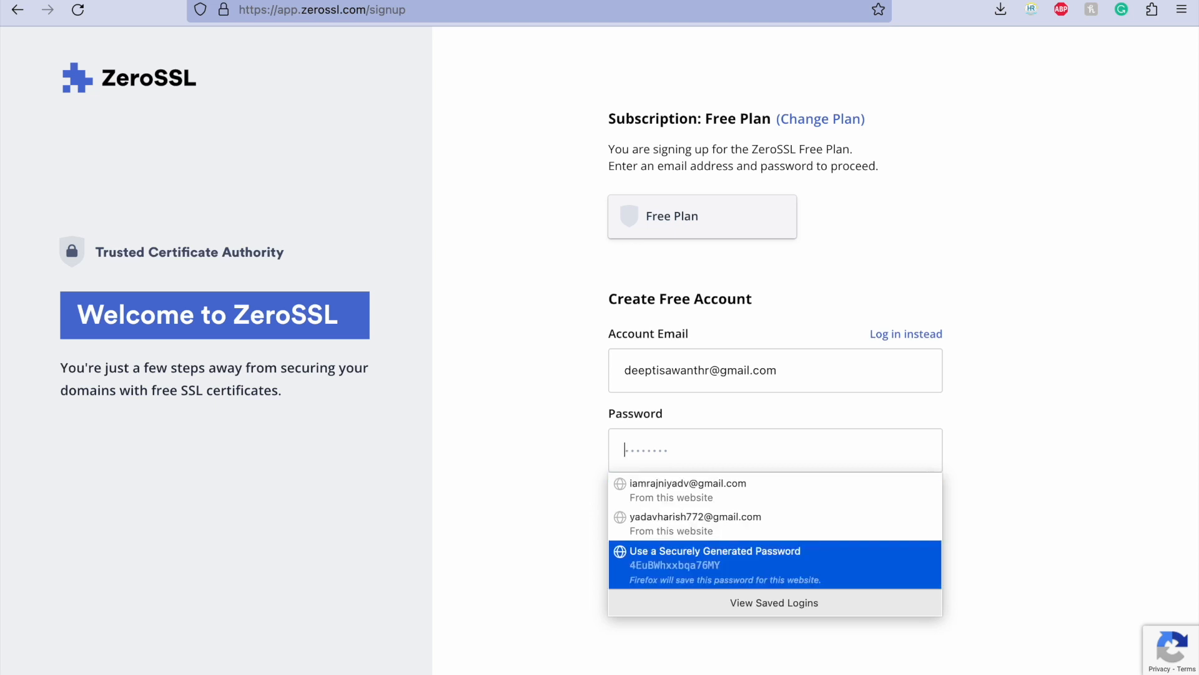
key("Return")
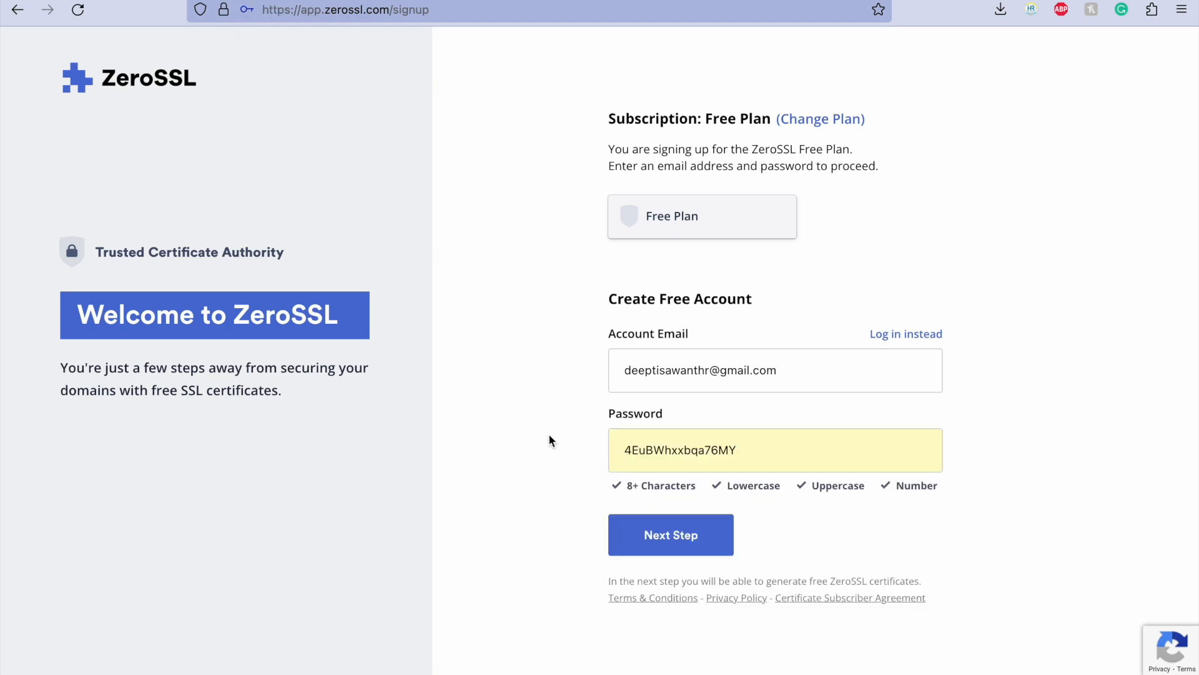
Step: Submit the ZeroSSL account sign-up and decline updating the browser's saved login
left_click(578, 453)
left_click(723, 456)
left_click(493, 463)
left_click(712, 535)
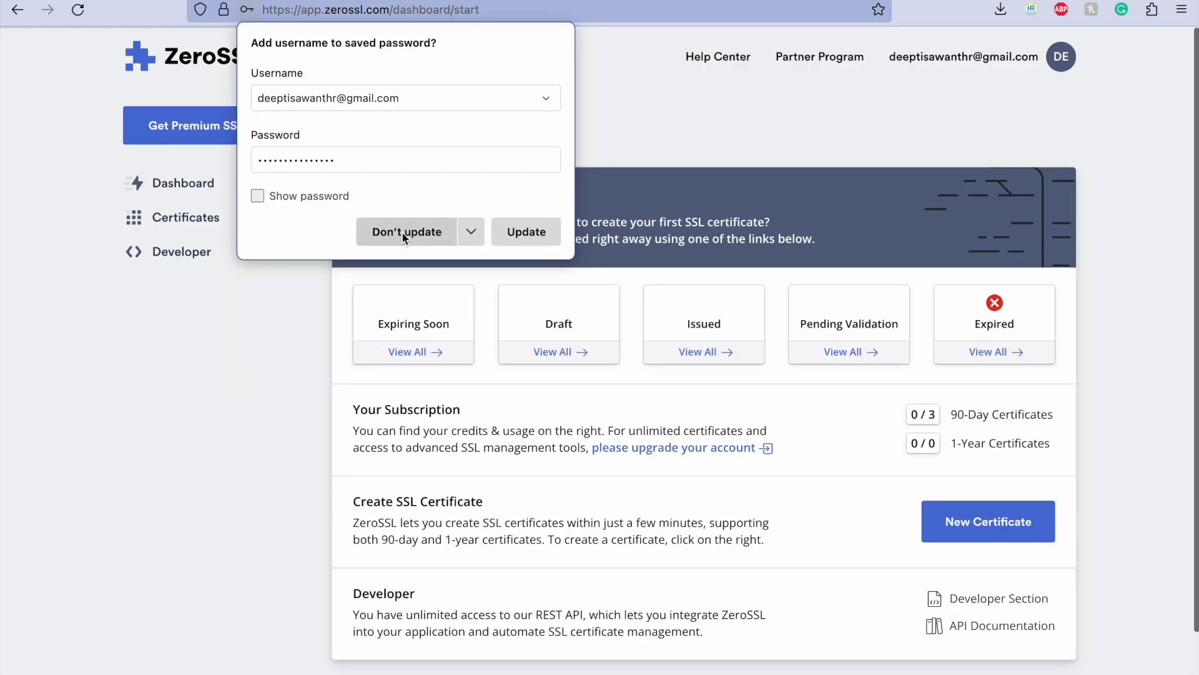
left_click(403, 231)
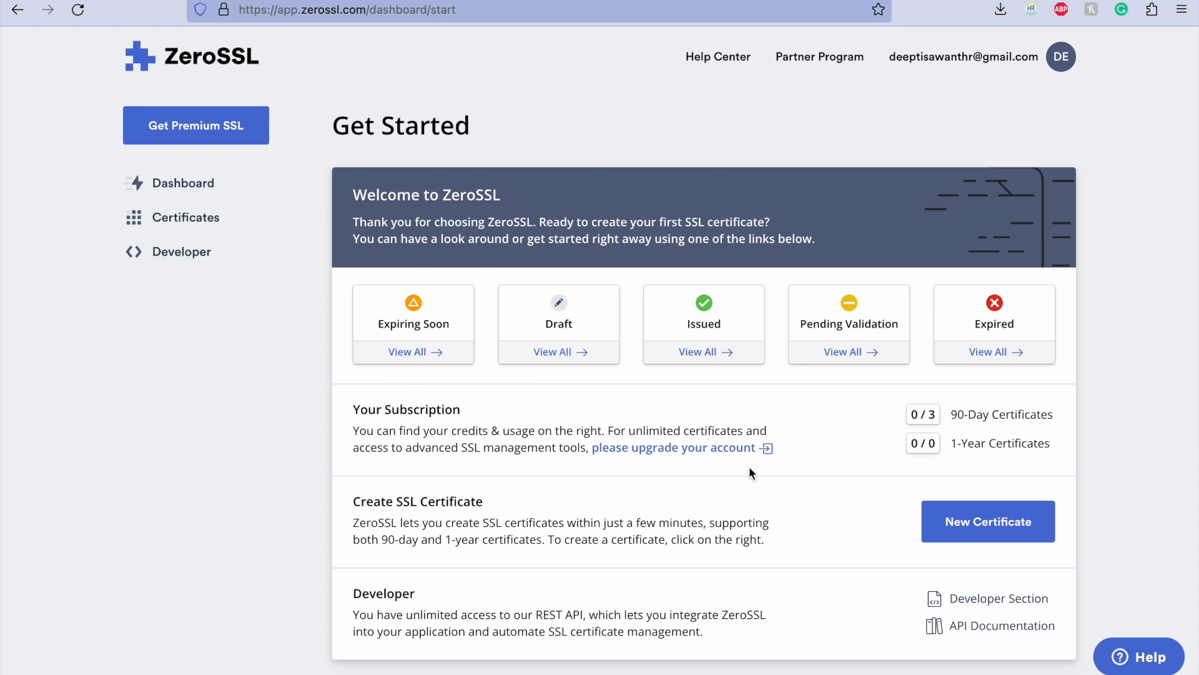
Step: Start a new SSL certificate and enter hr-web.xyz as the domain to secure
left_click(989, 536)
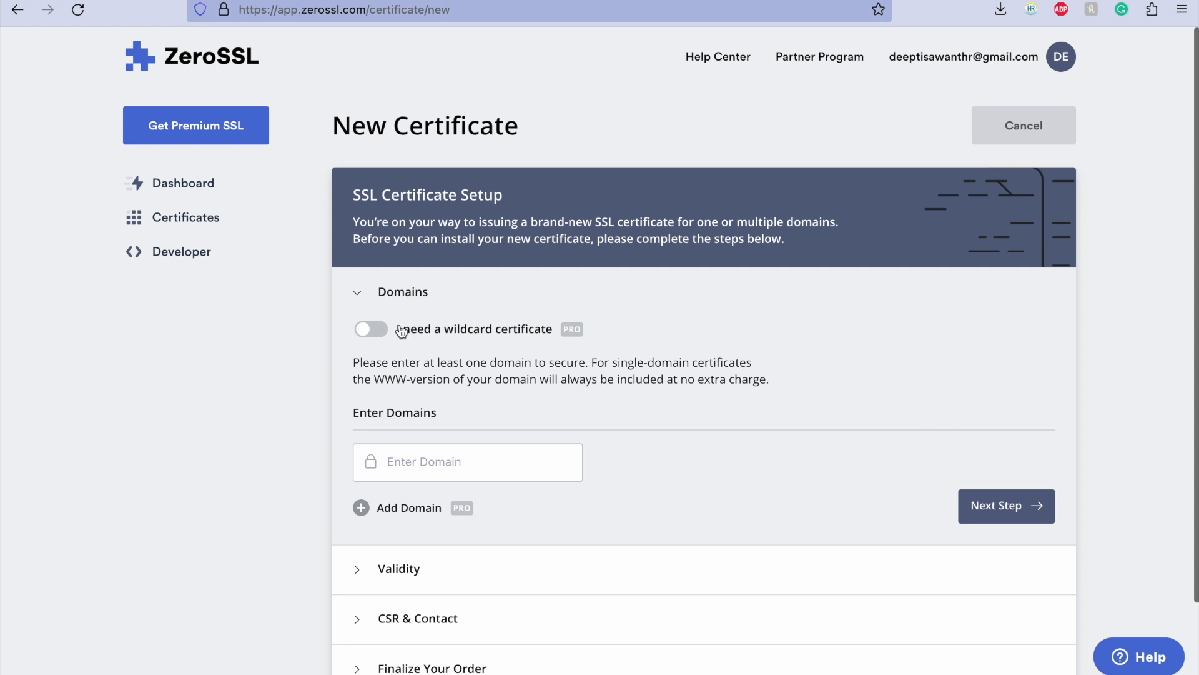
left_click(427, 462)
type("hr-web.xyz")
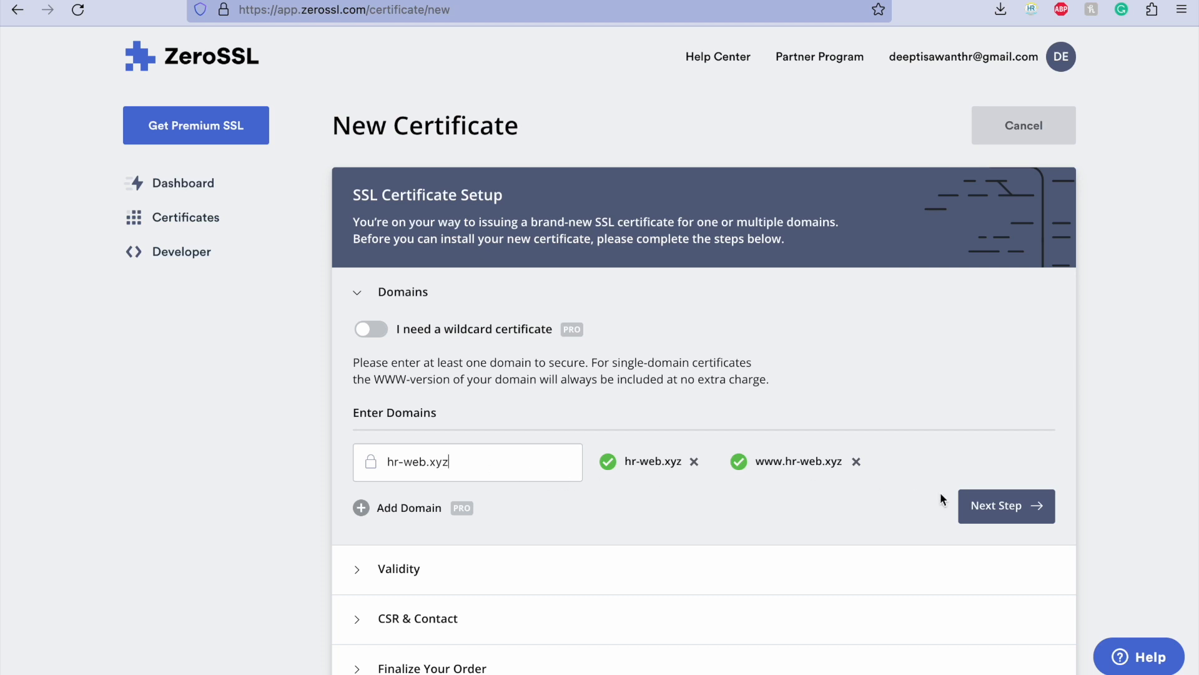
left_click(1019, 505)
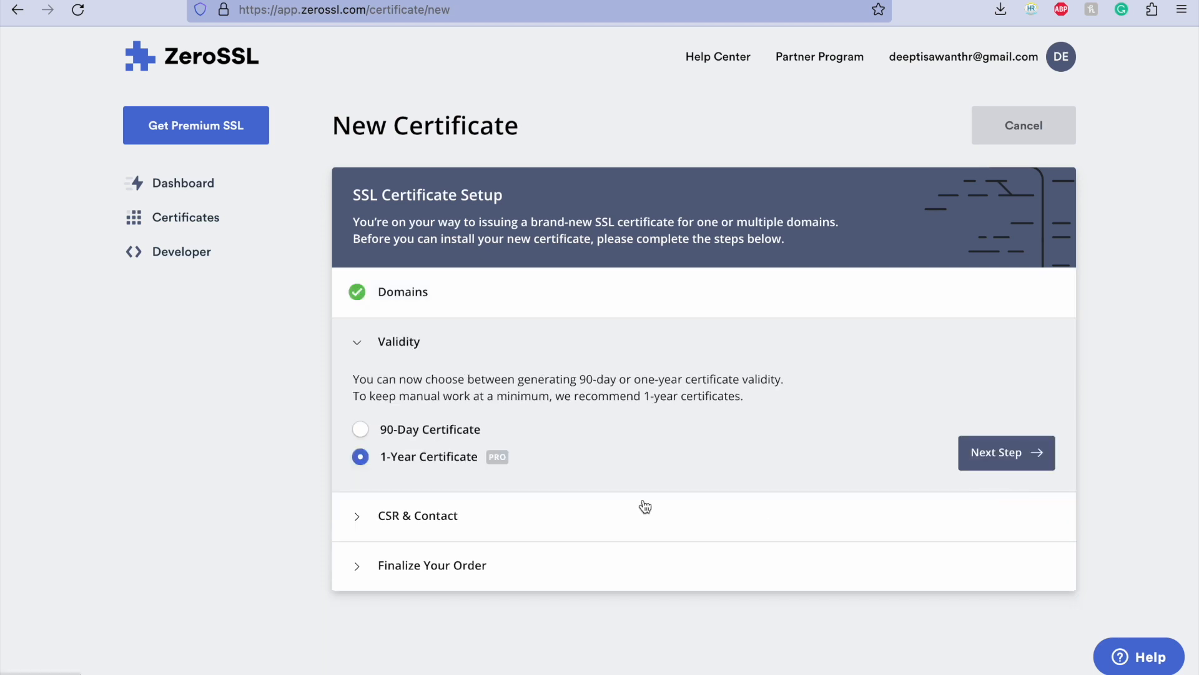
Step: Order a 90-Day Certificate on the Free plan, keeping Auto-Generate CSR enabled
left_click(454, 426)
left_click(1002, 459)
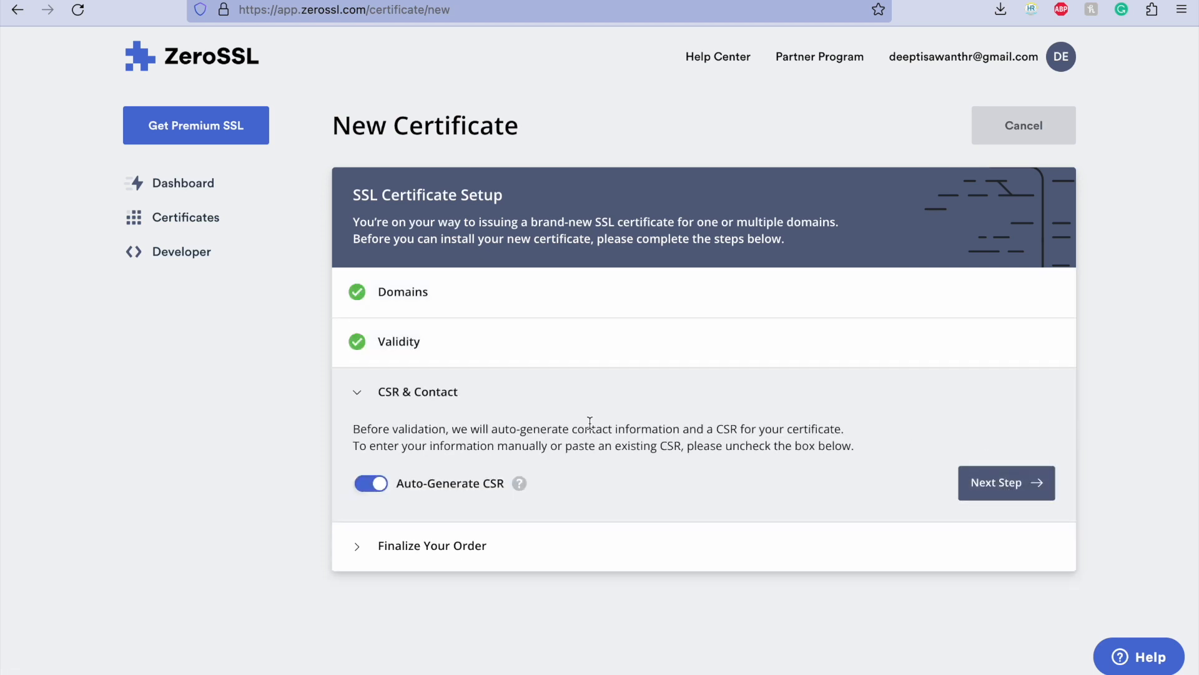
left_click(1003, 490)
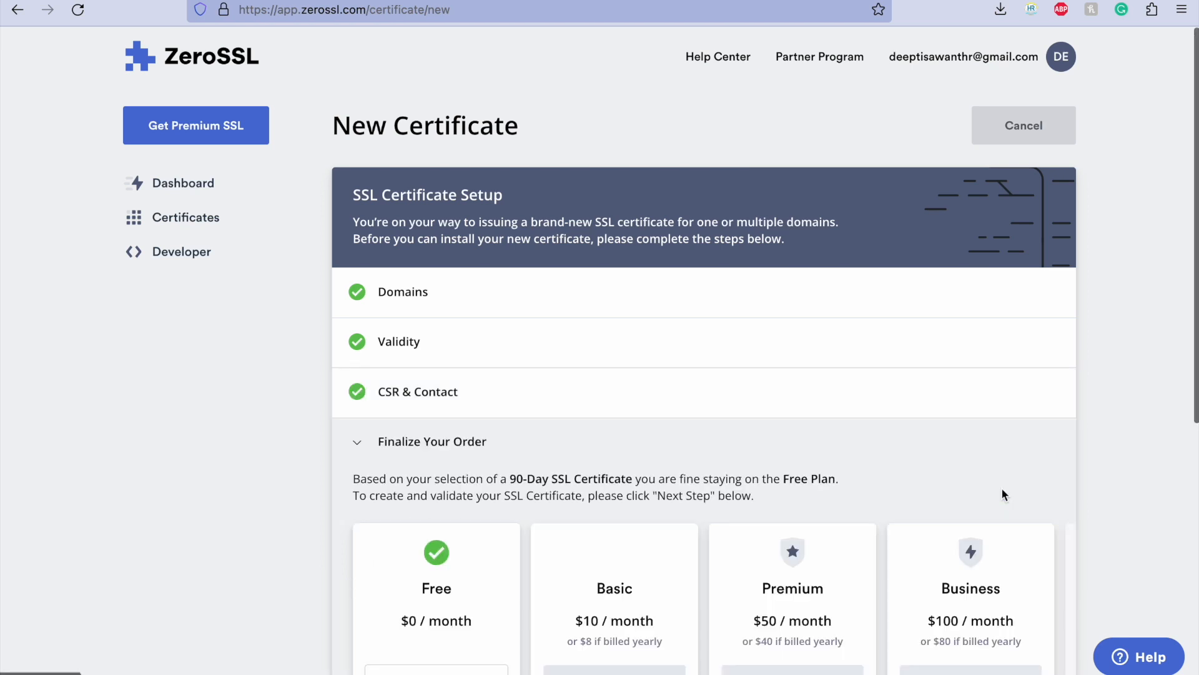
scroll(804, 462, "down", 5)
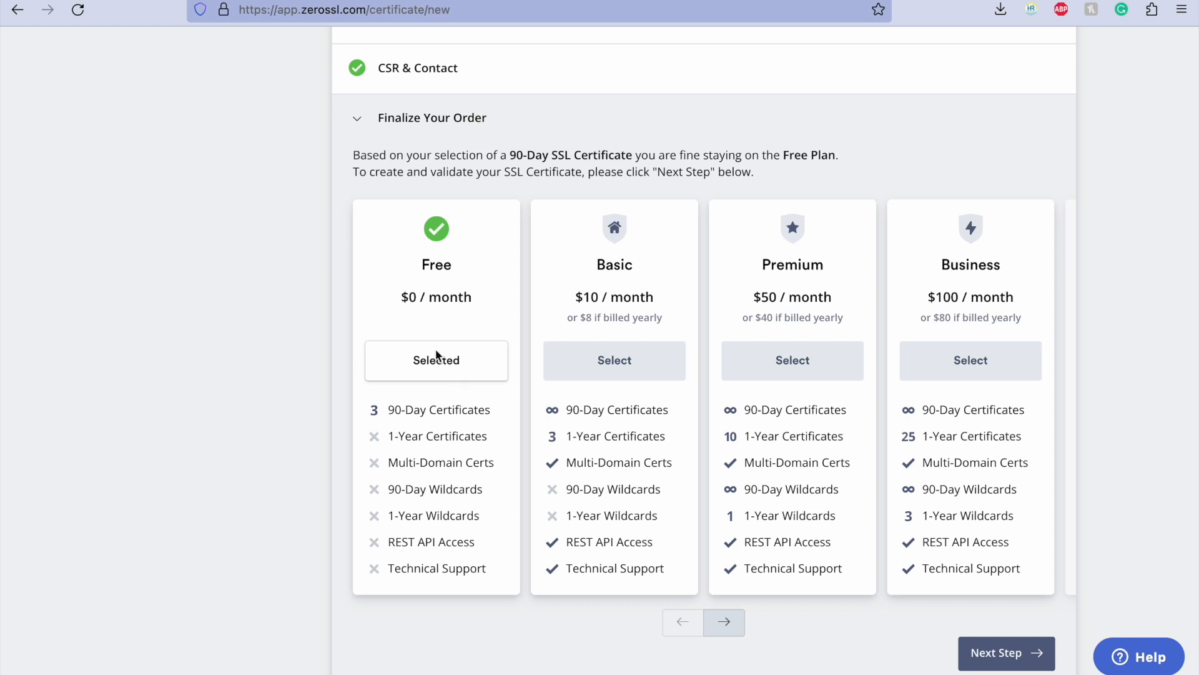
scroll(436, 354, "down", 1)
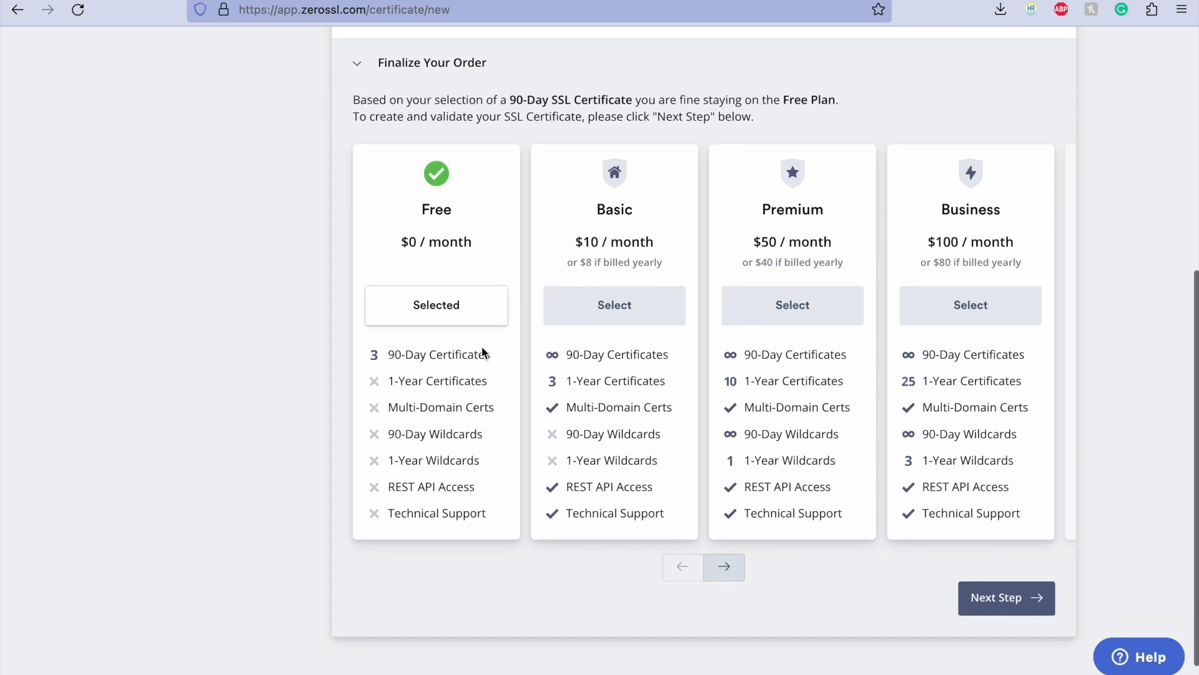
left_click(1001, 603)
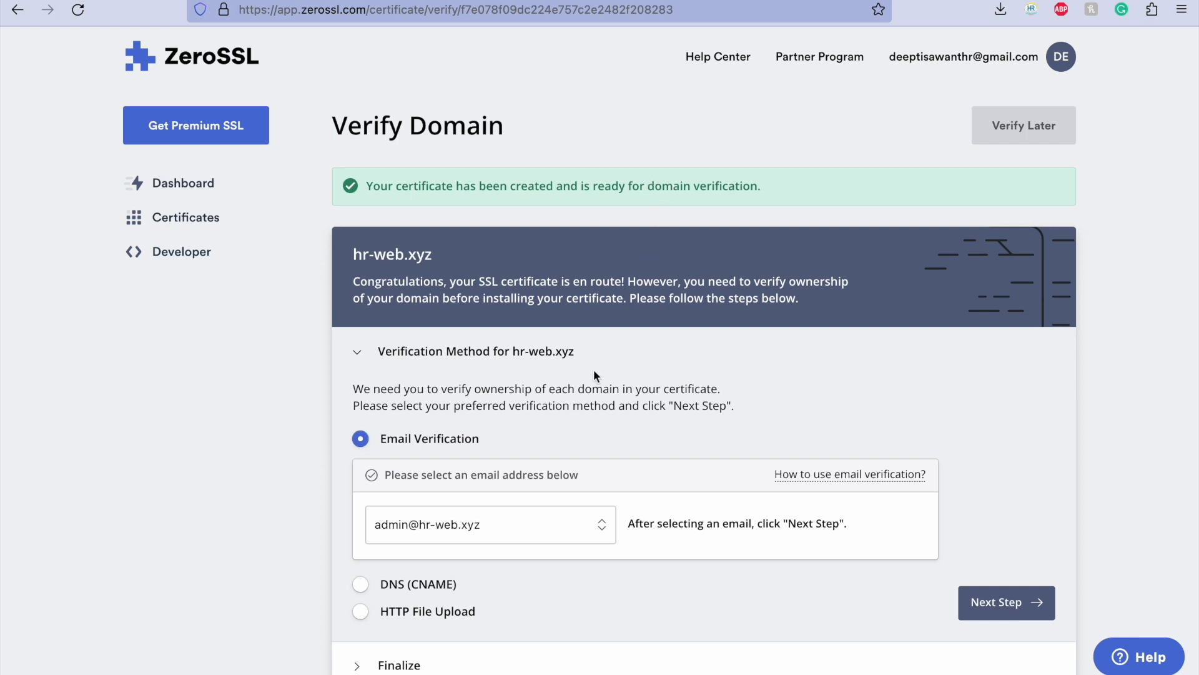
Step: Review the email verification address options, then select DNS (CNAME) as the verification method for hr-web.xyz
scroll(437, 450, "down", 2)
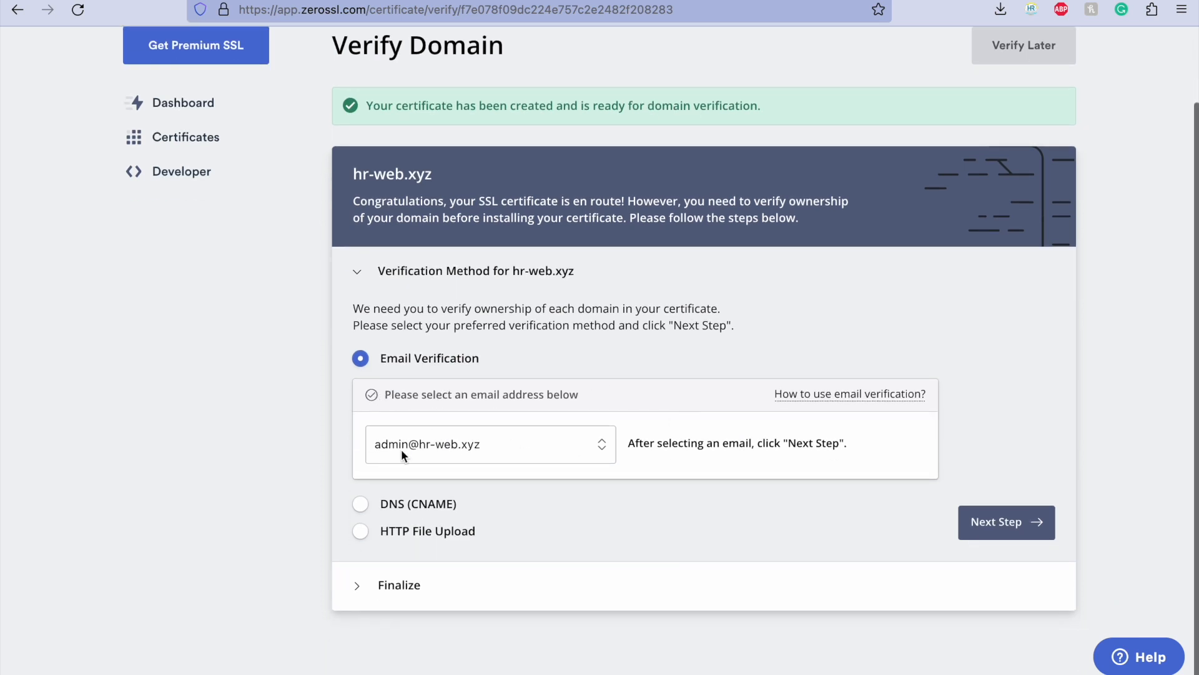
left_click(423, 446)
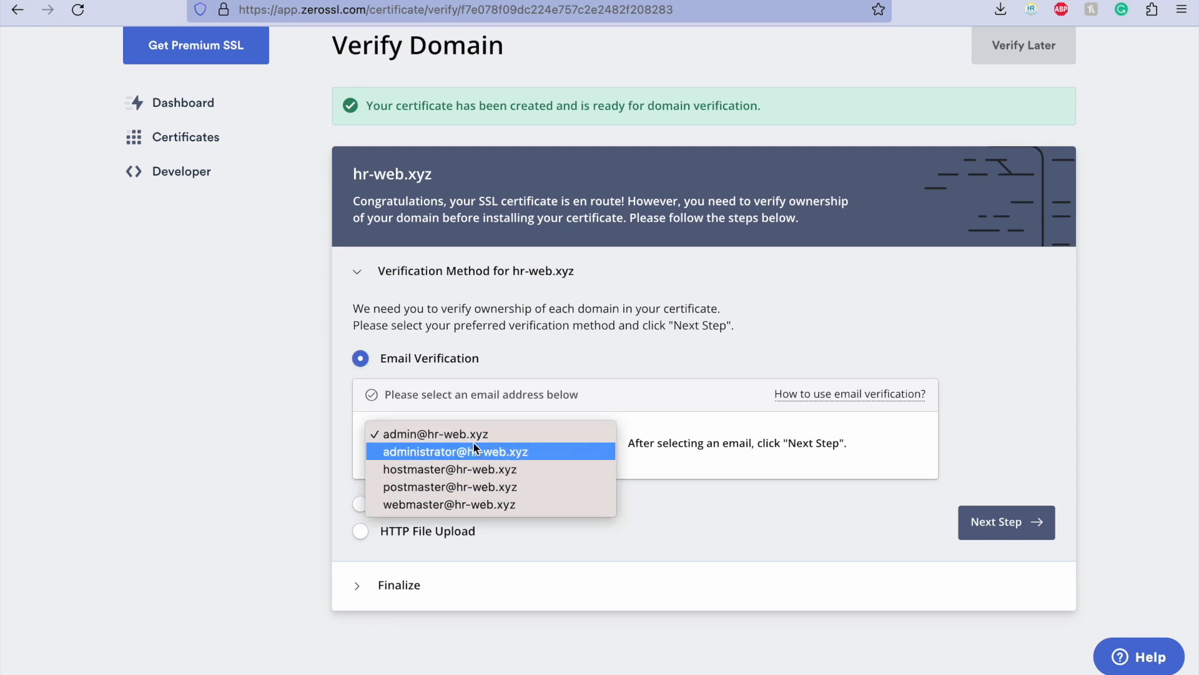
left_click(729, 467)
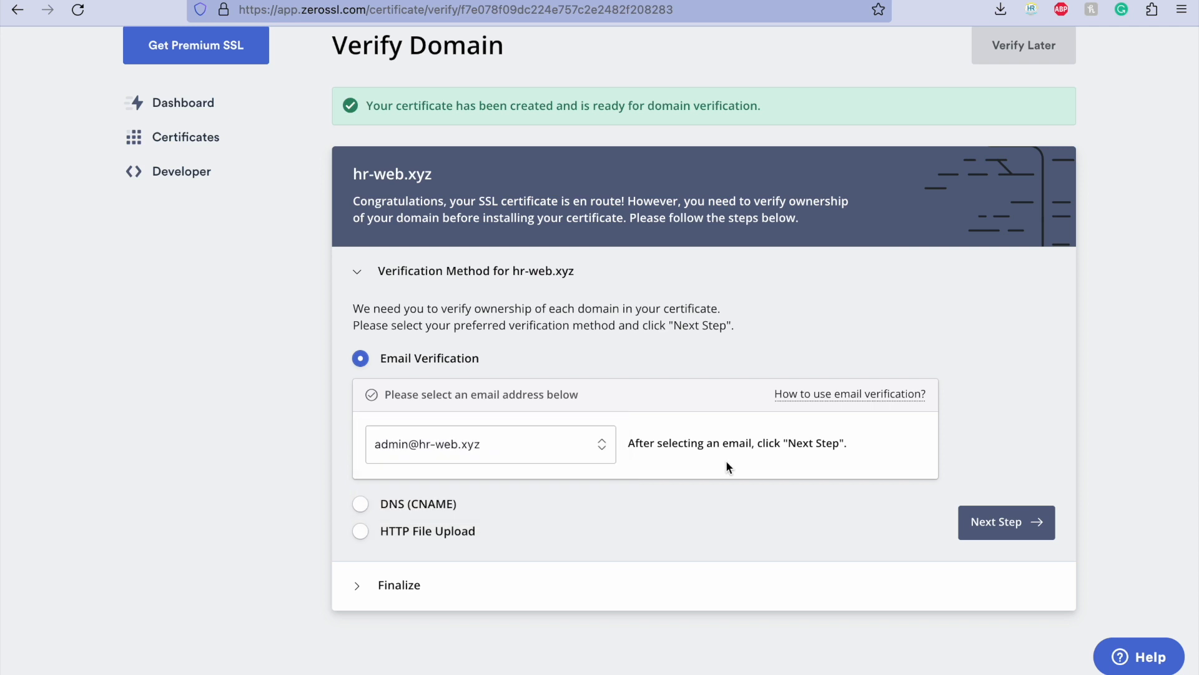
left_click(404, 504)
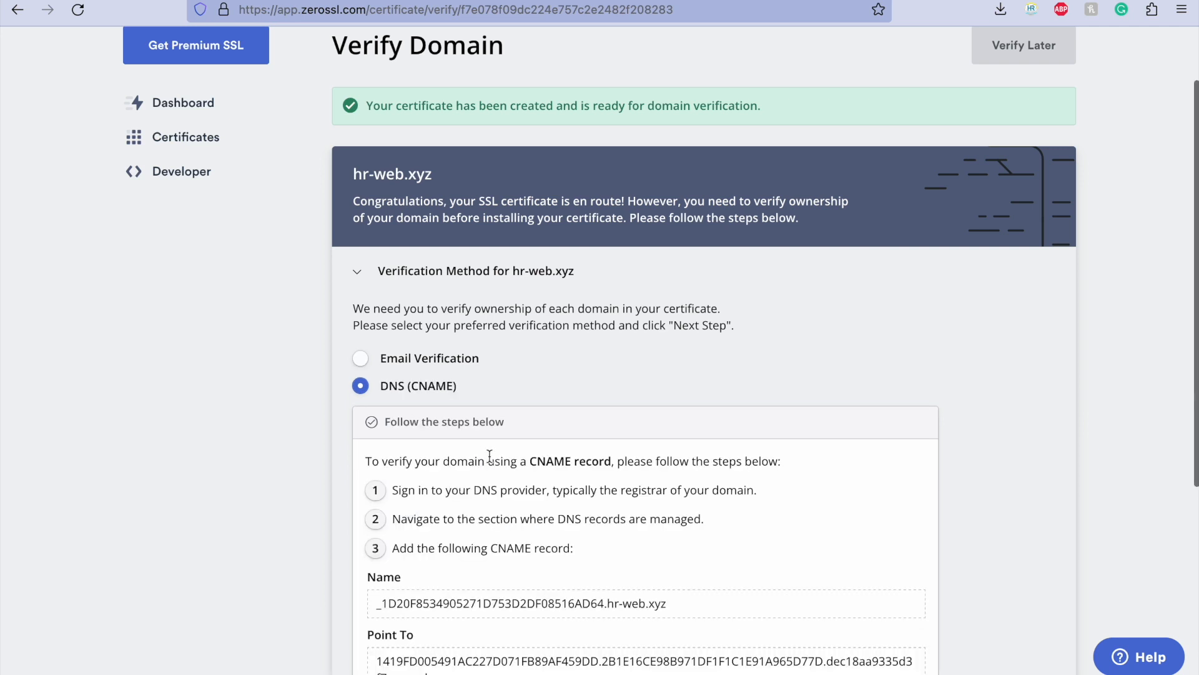
Step: Change the verification method for hr-web.xyz to HTTP File Upload and download the auth file
scroll(489, 459, "down", 2)
scroll(489, 456, "down", 1)
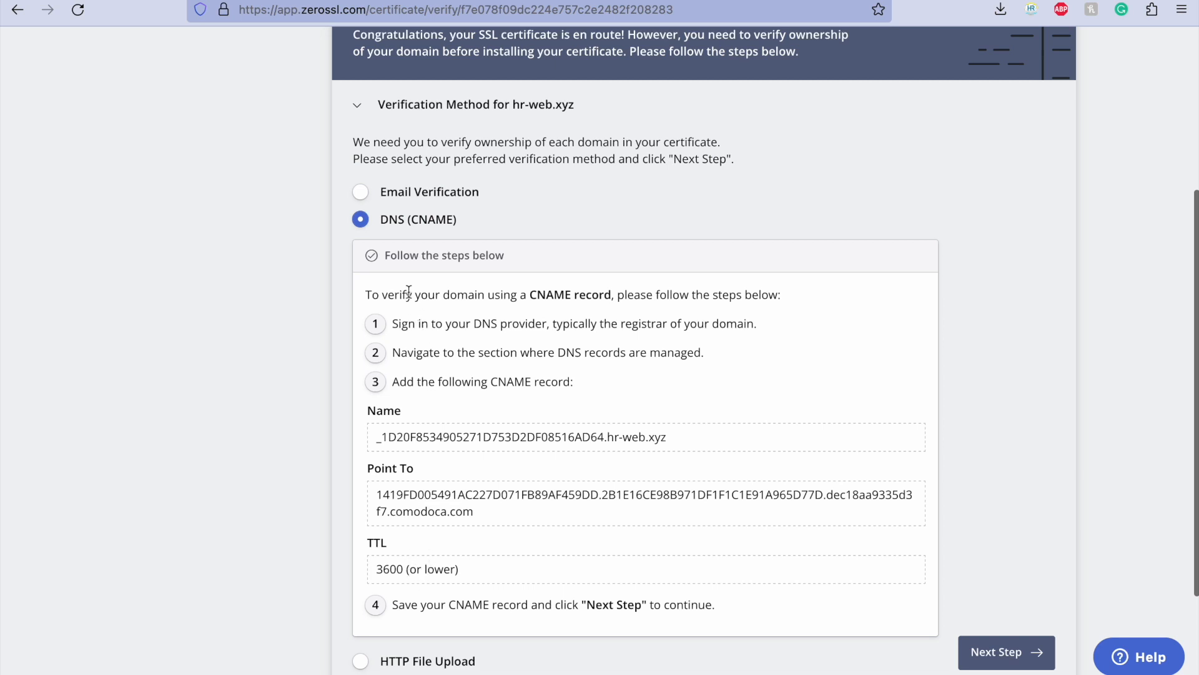
scroll(371, 229, "down", 3)
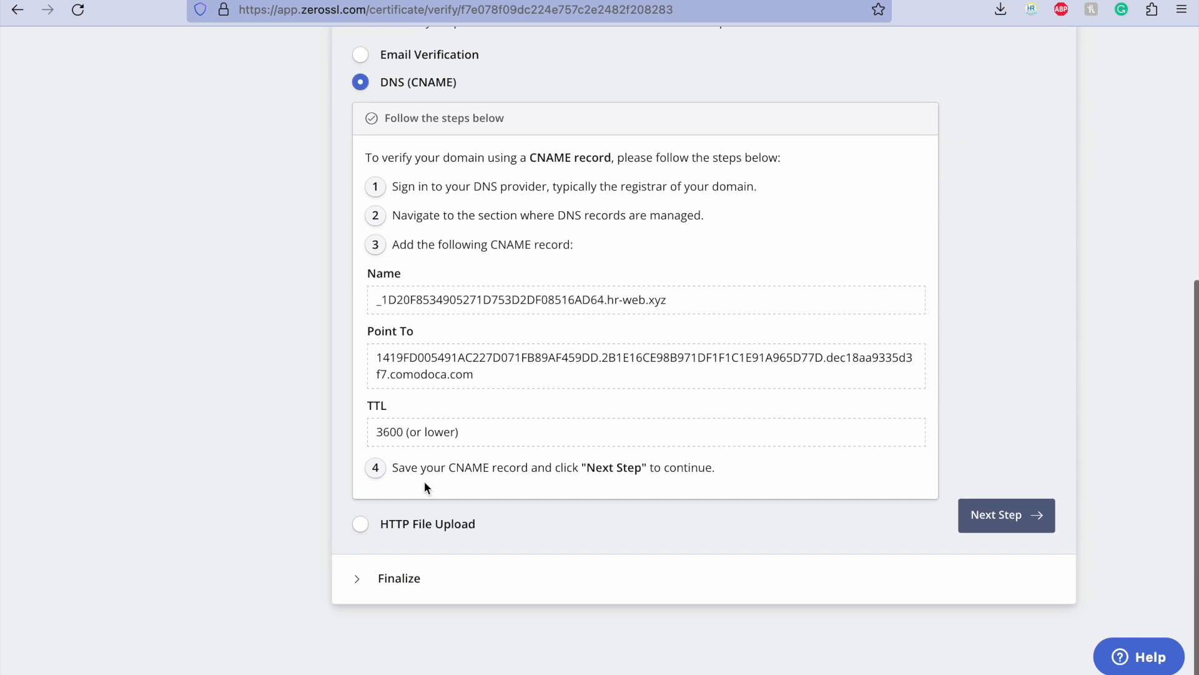
left_click(416, 524)
scroll(429, 247, "up", 1)
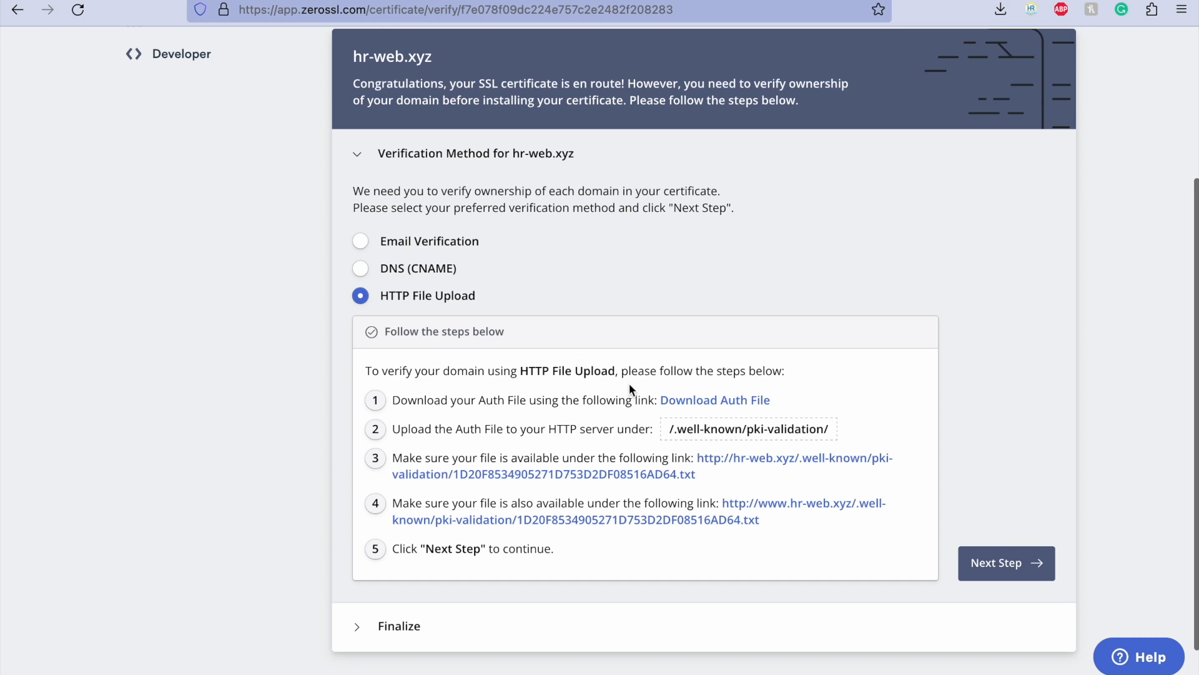
left_click(698, 401)
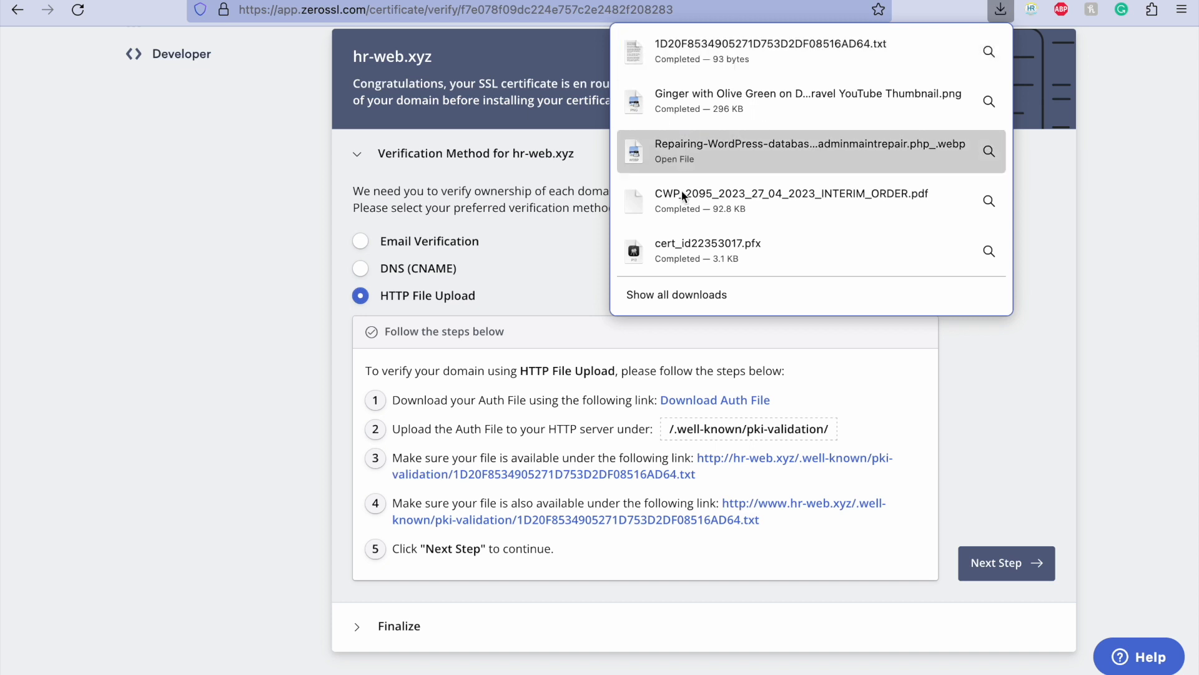
left_click(878, 392)
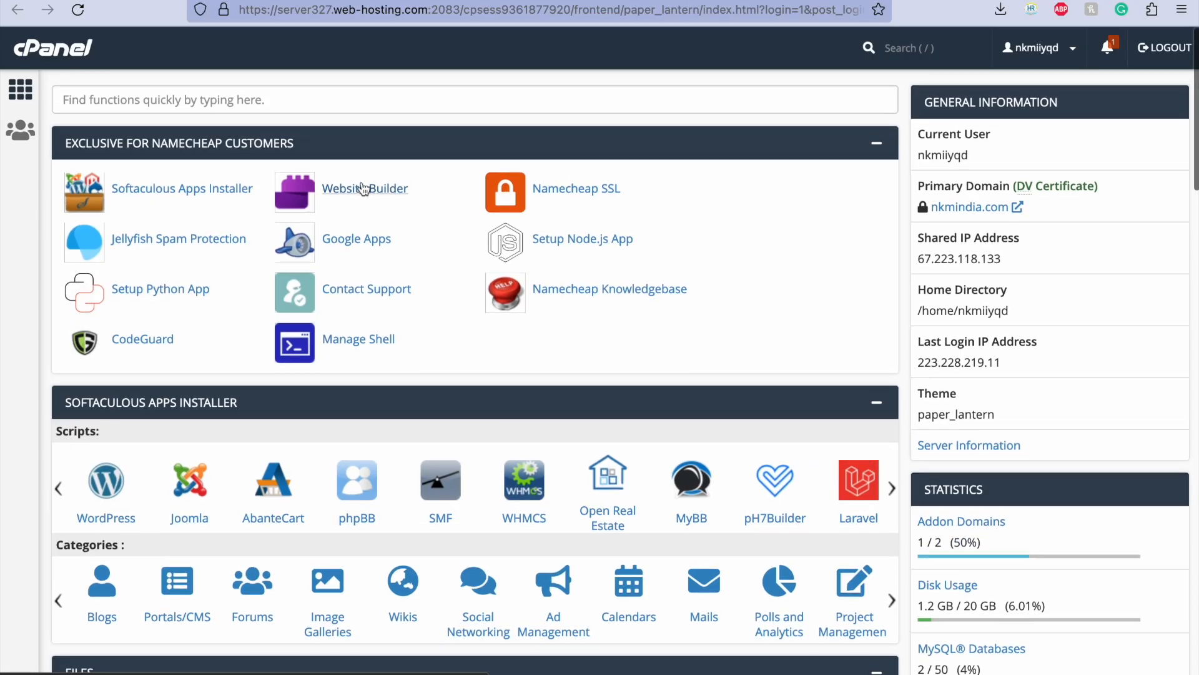
Step: Switch to cPanel, open the File Manager and go to the public_html/hr-web.xyz folder
scroll(113, 96, "down", 2)
scroll(114, 97, "up", 2)
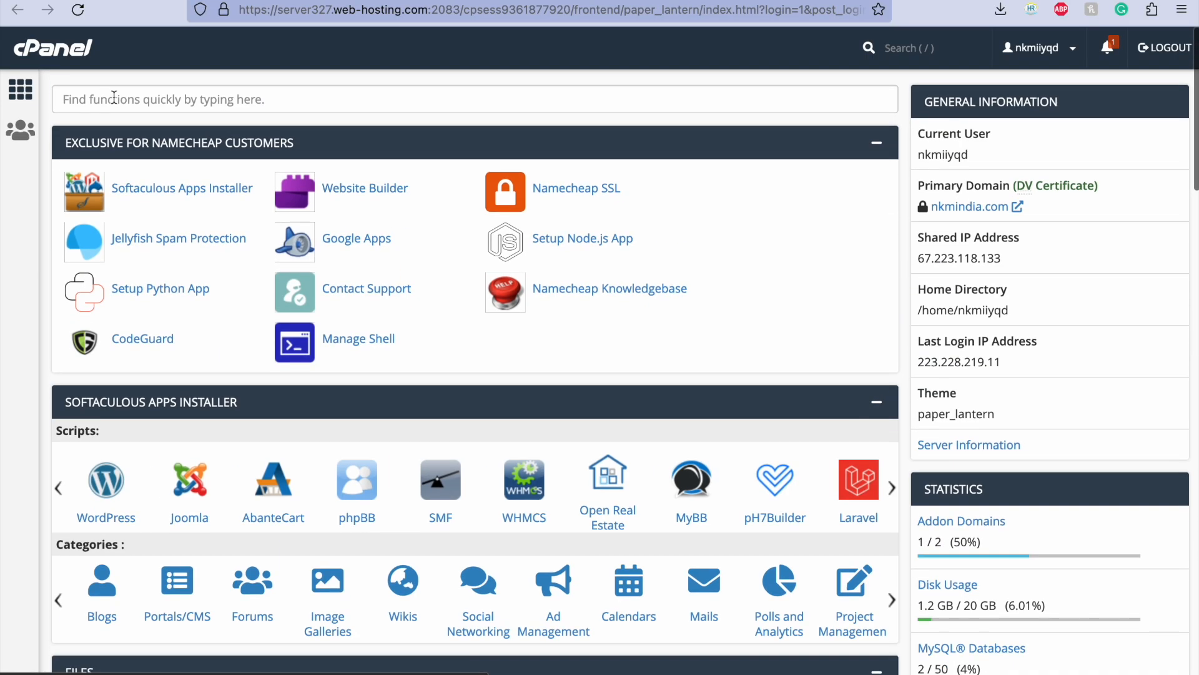
left_click(4, 101)
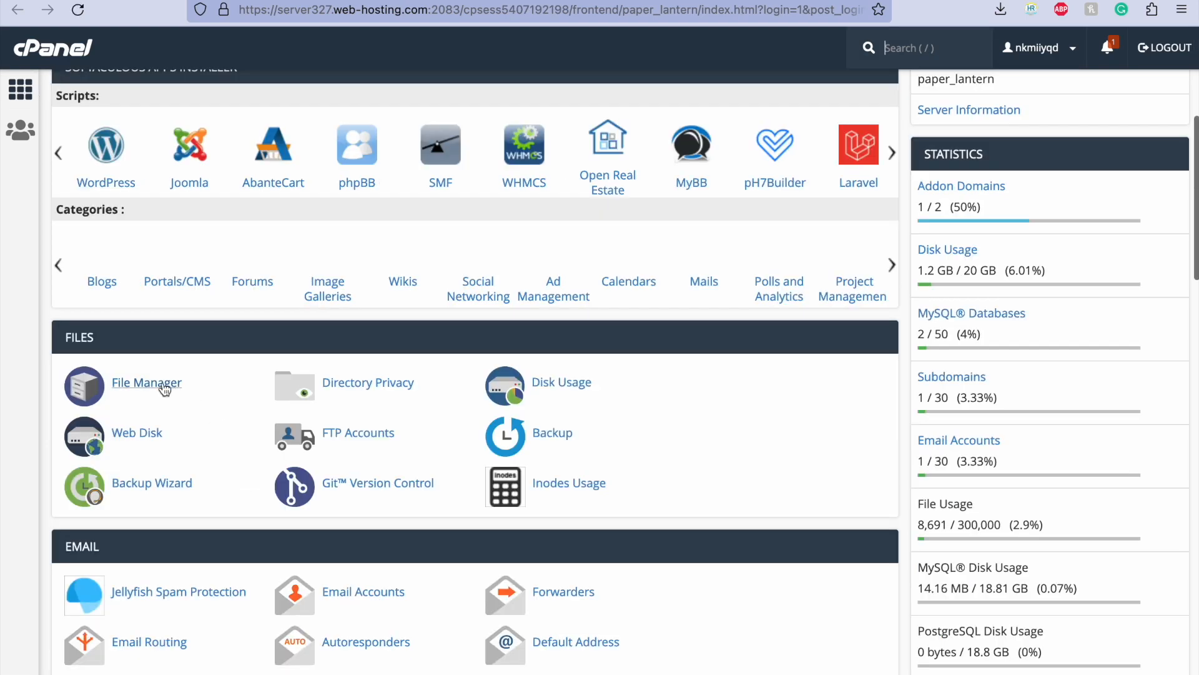
left_click(153, 383)
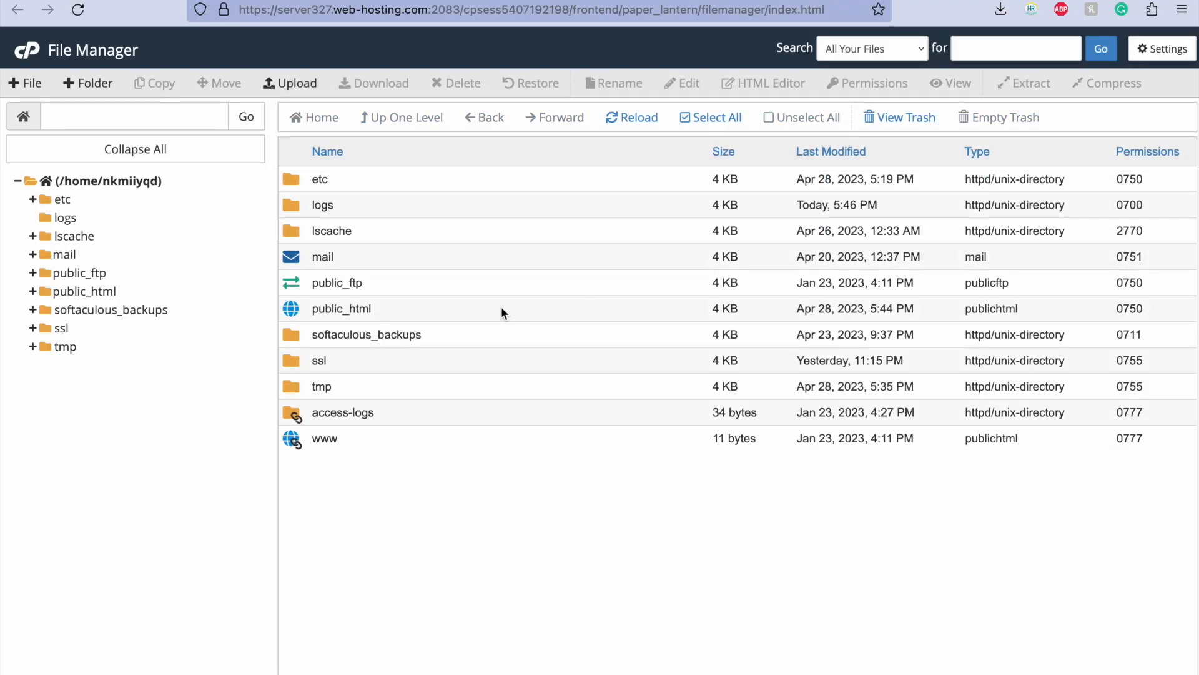
double_click(411, 314)
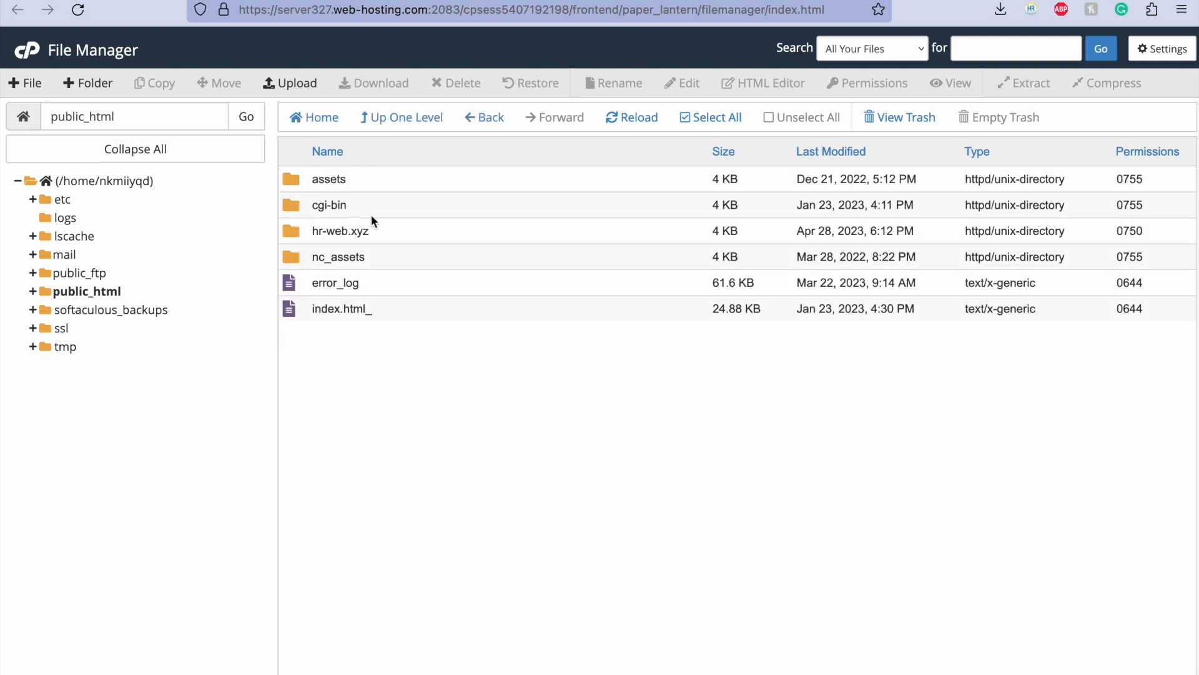
double_click(420, 234)
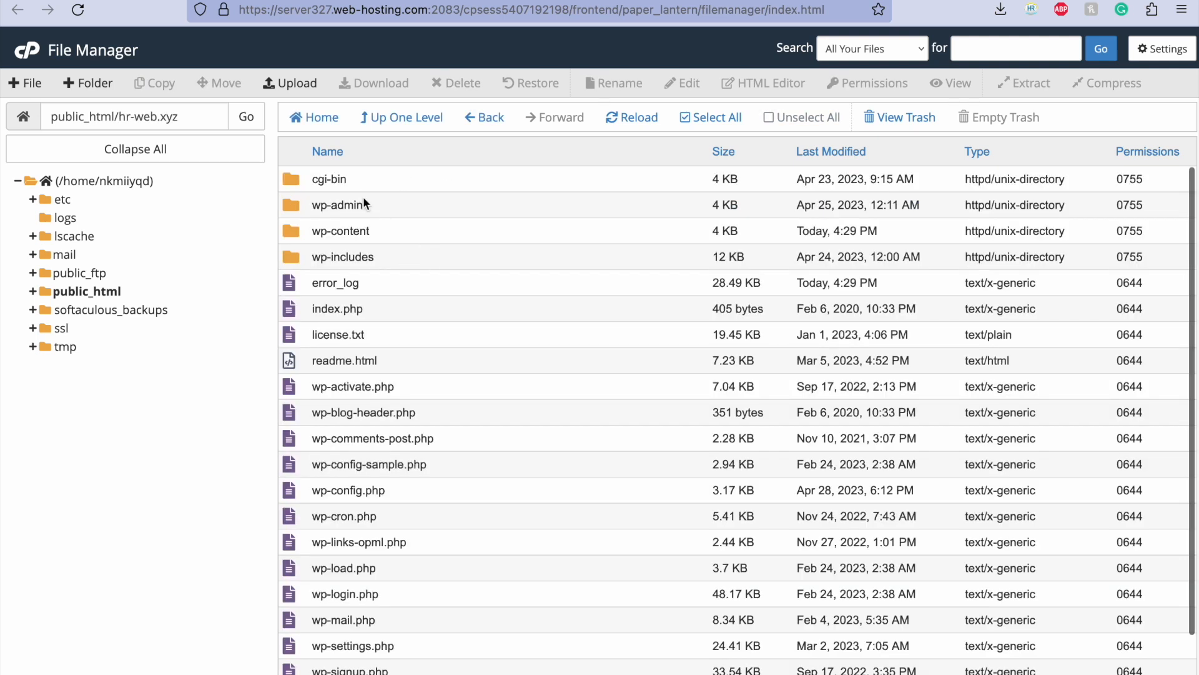
Step: Check the required upload path in ZeroSSL, and try to create a .well-known folder inside public_html/hr-web.xyz
left_click(999, 0)
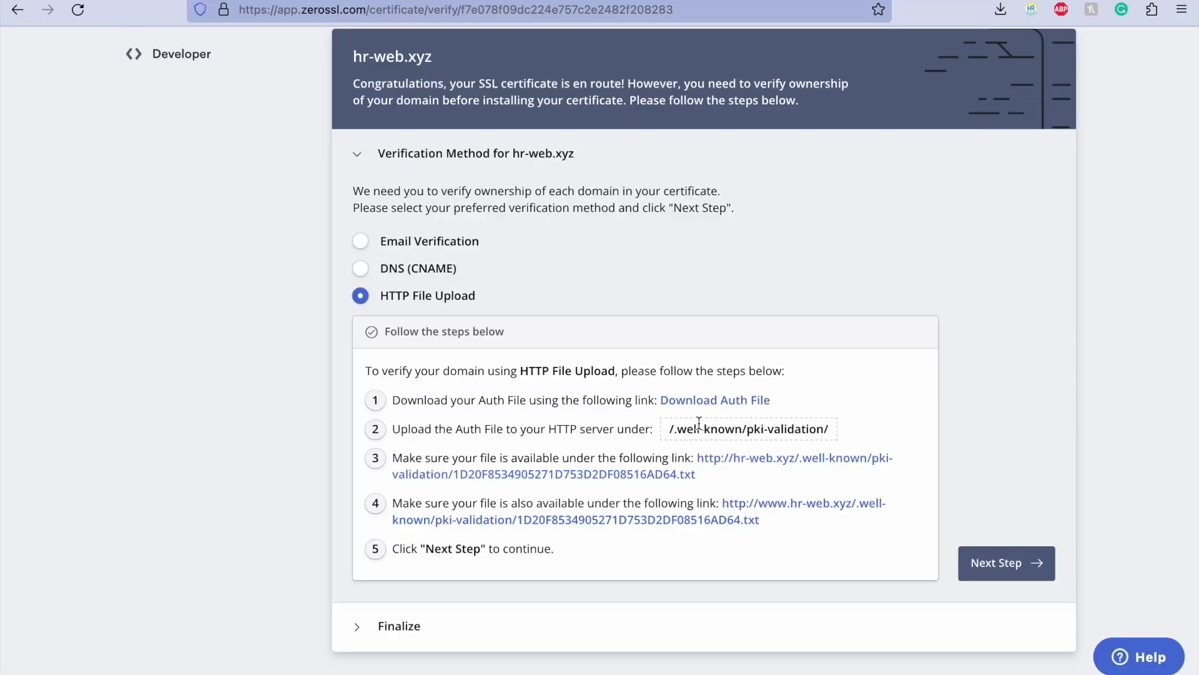
scroll(625, 431, "down", 1)
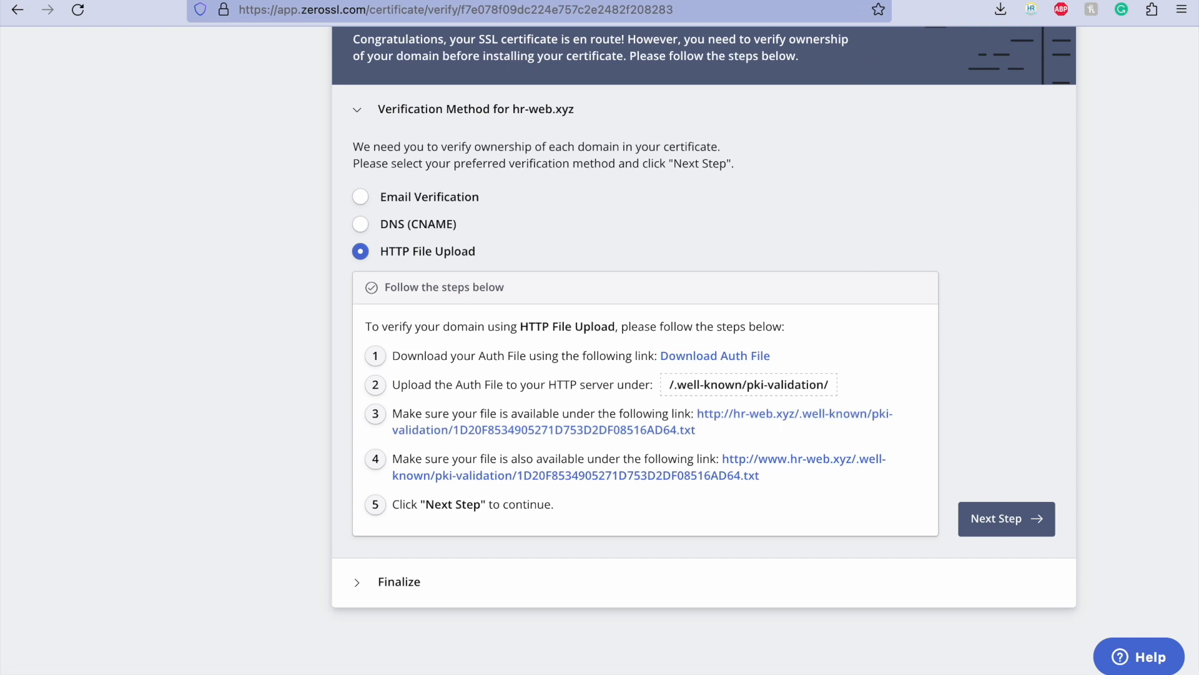
left_click(438, 0)
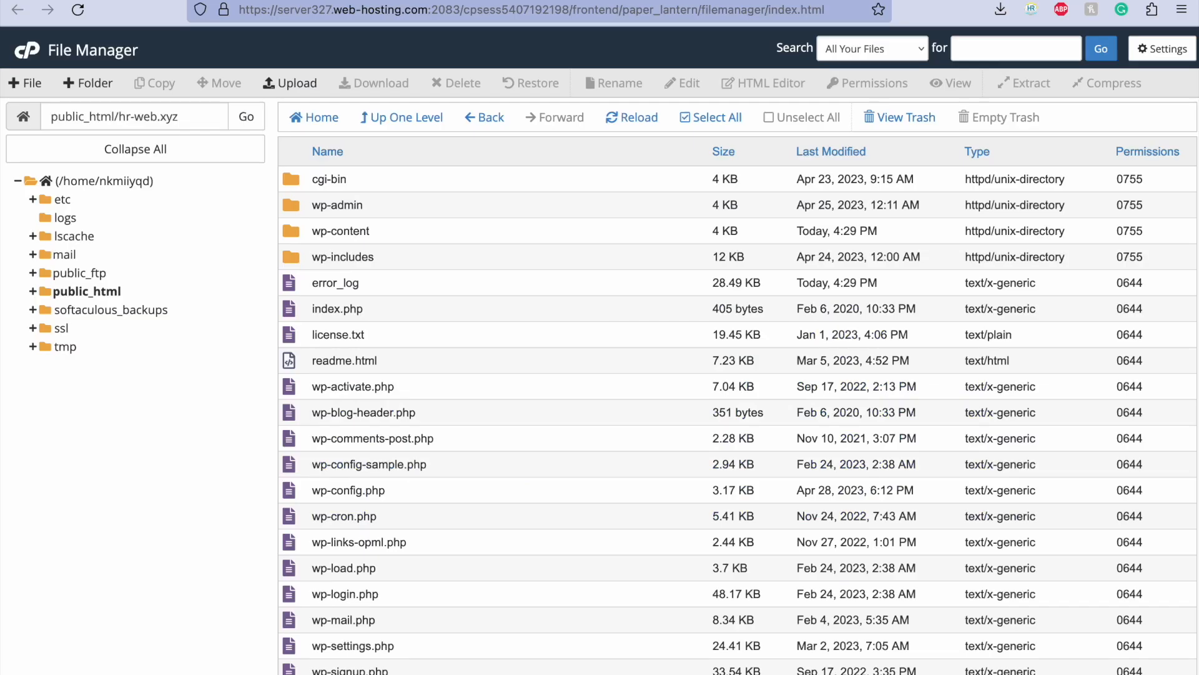
left_click(70, 87)
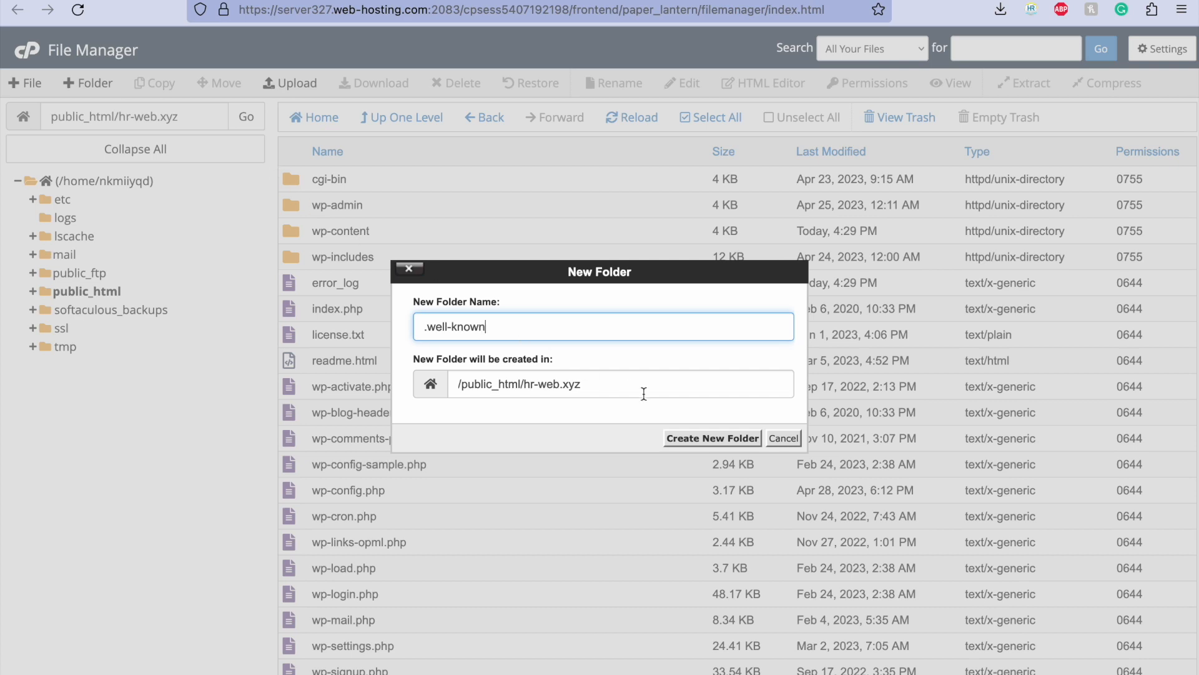
left_click(709, 441)
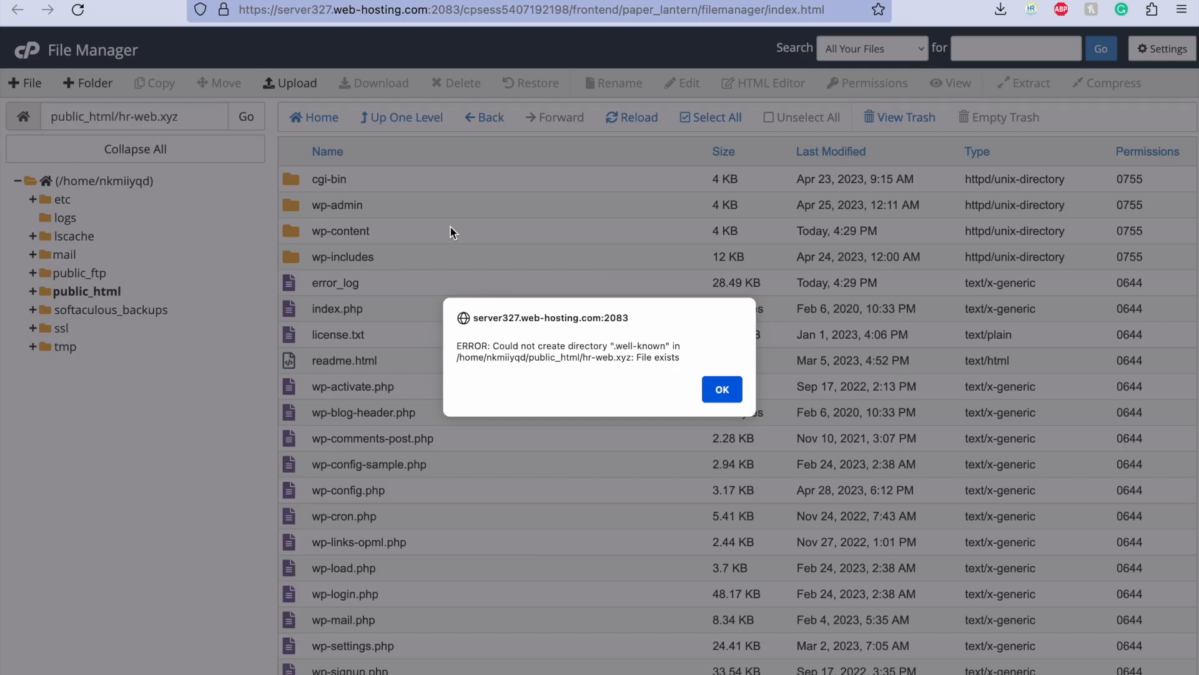
left_click(723, 391)
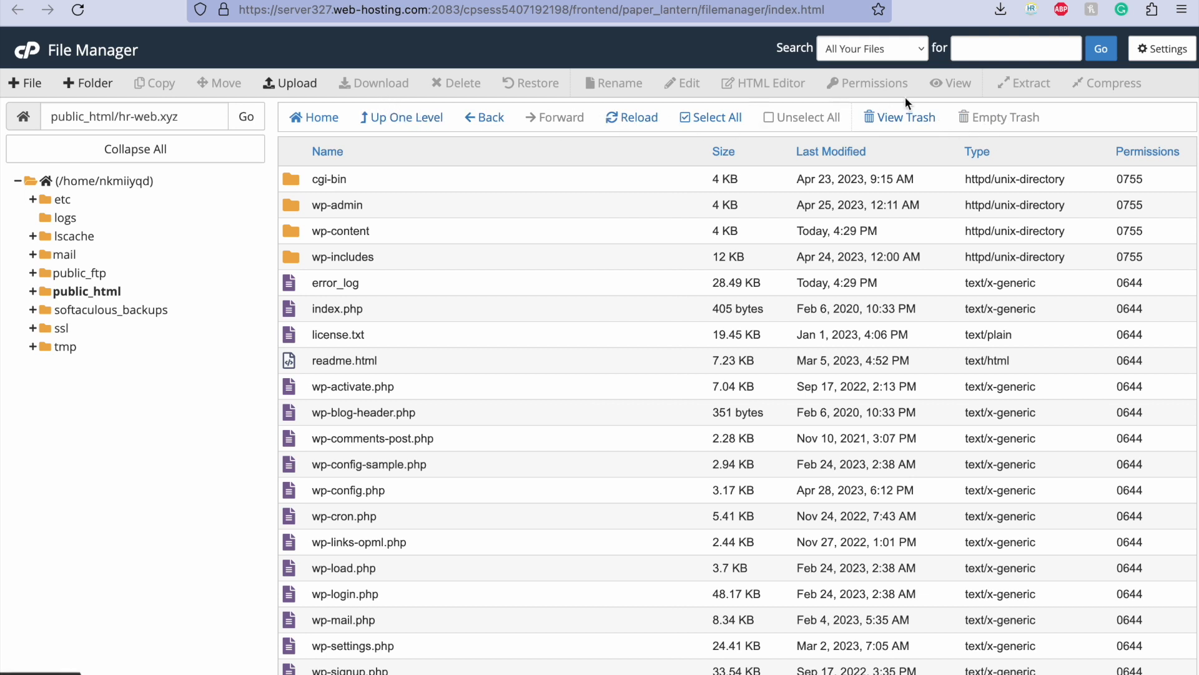
Step: Show hidden files (dotfiles) in the File Manager and open the .well-known/pki-validation folder of hr-web.xyz
left_click(1163, 49)
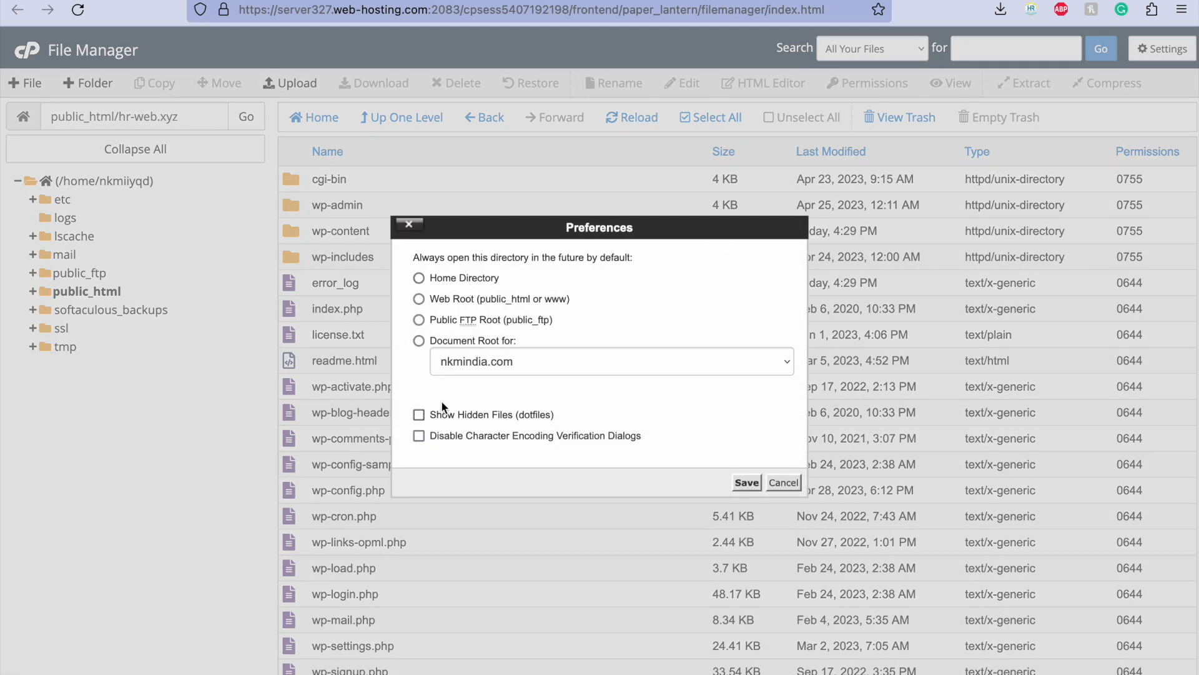
left_click(442, 414)
left_click(741, 483)
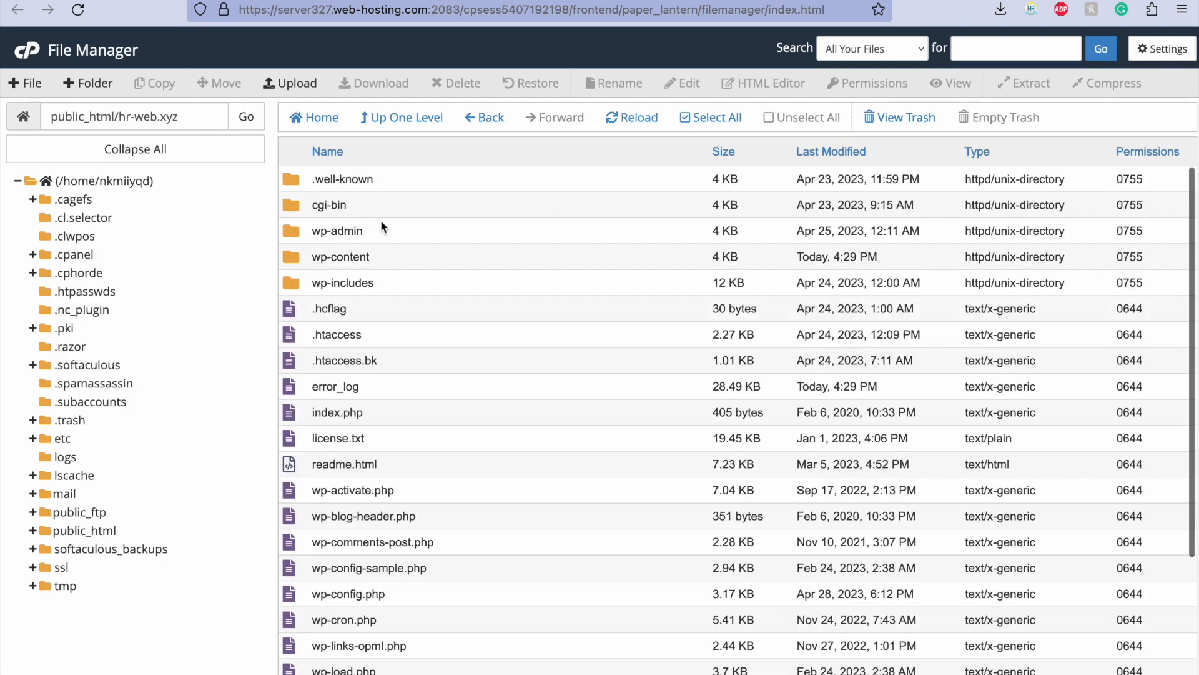
double_click(432, 181)
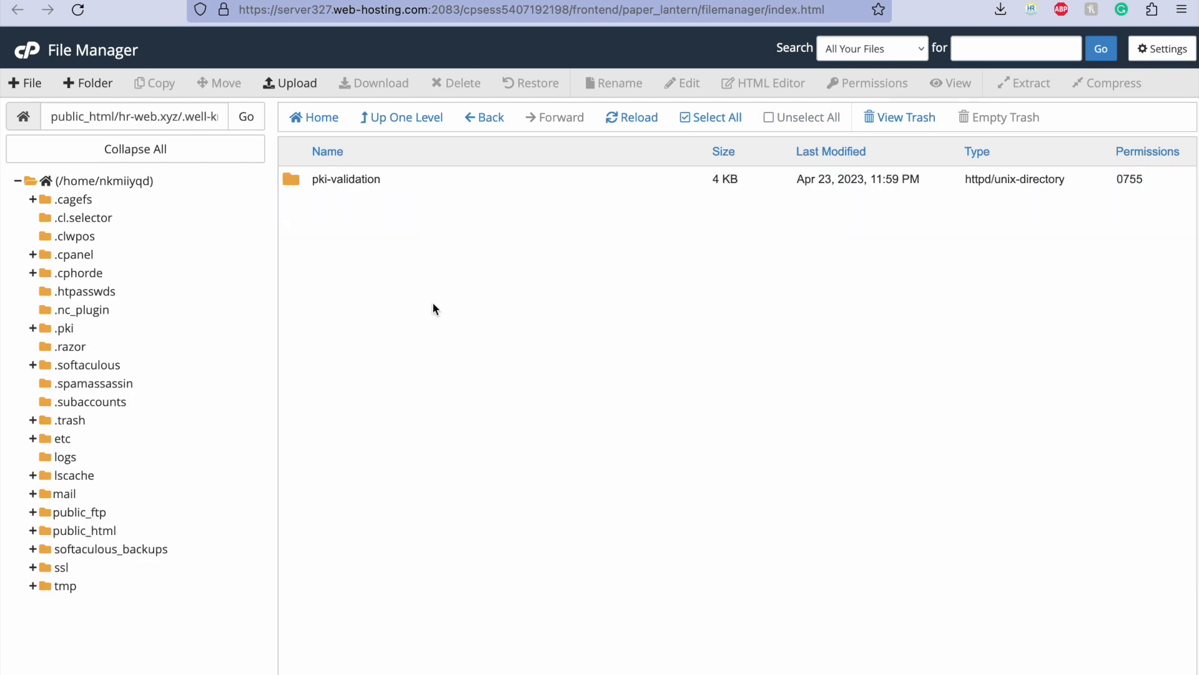
double_click(393, 175)
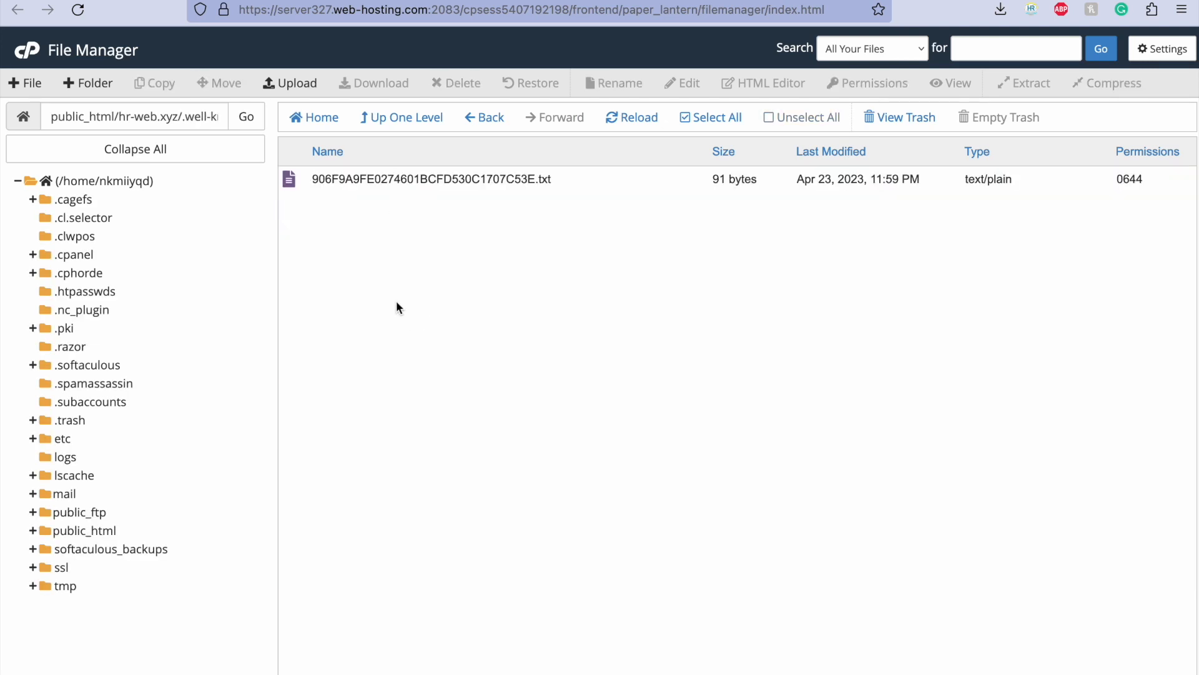
Step: Upload the downloaded ZeroSSL auth text file into the pki-validation folder and reload the file list
left_click(384, 181)
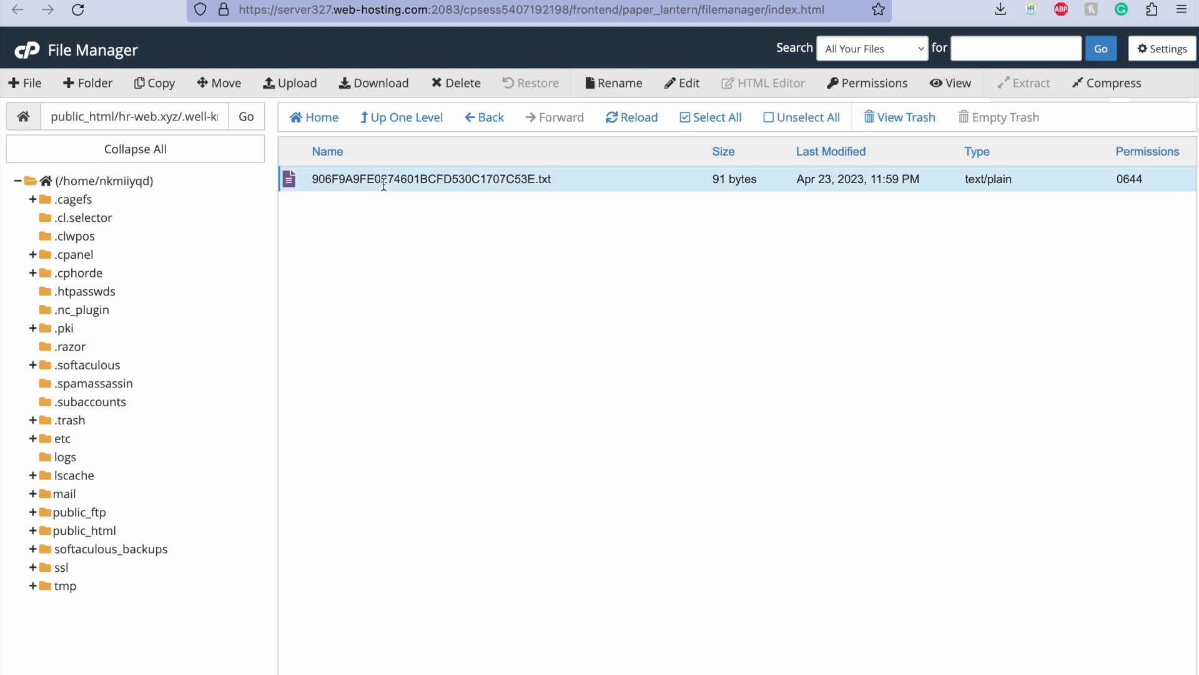
left_click(275, 83)
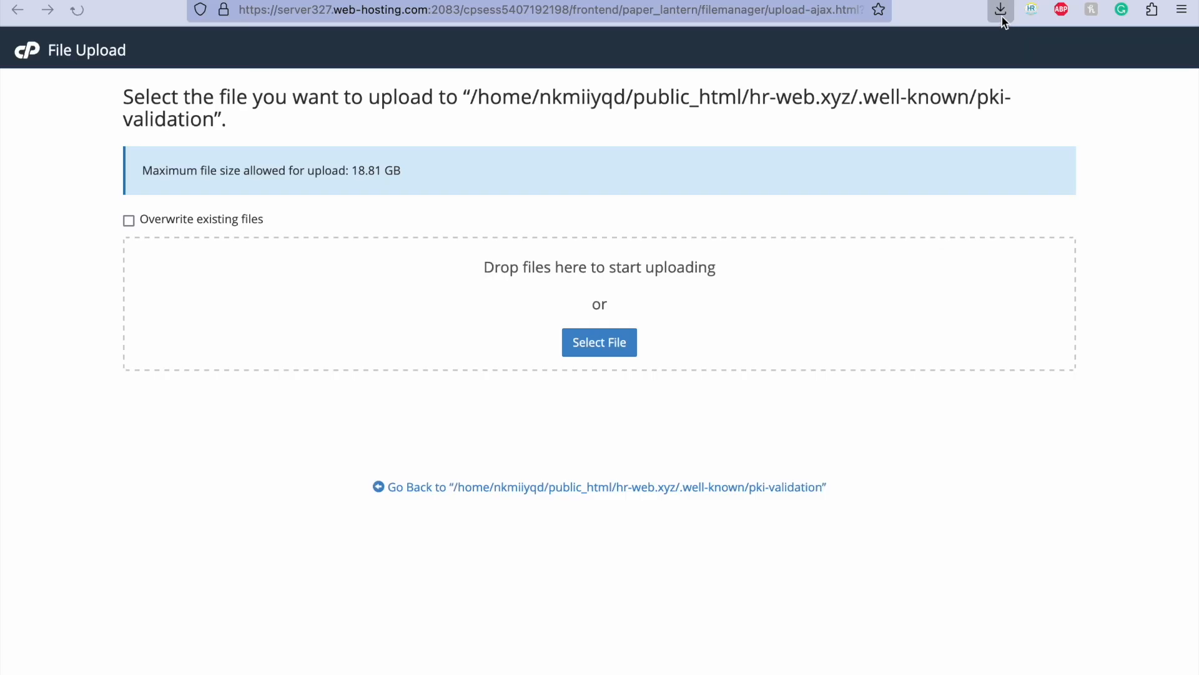
left_click(1001, 10)
left_click_drag(796, 58, 515, 314)
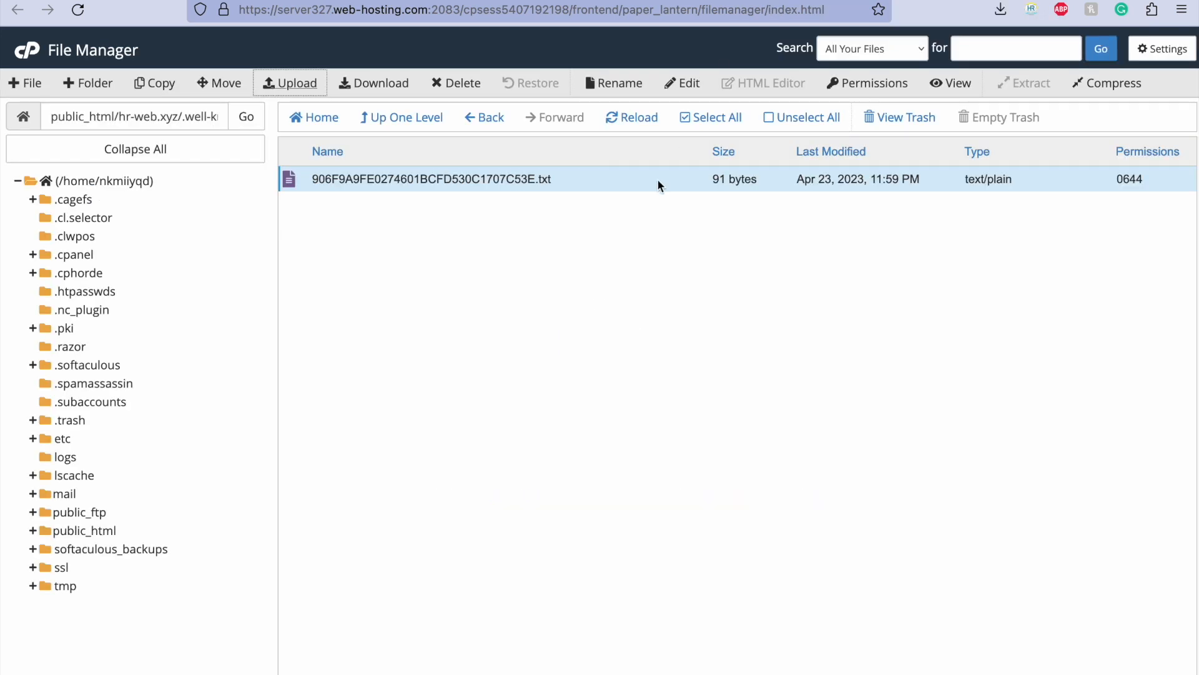
left_click(618, 122)
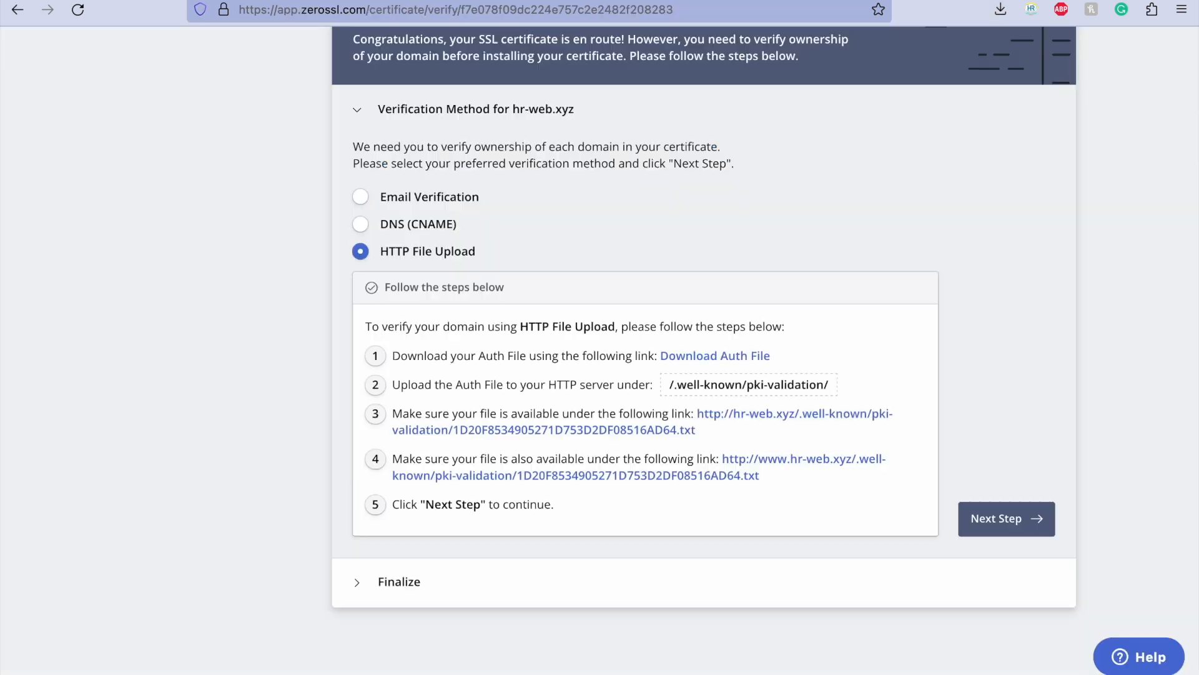
Step: Return to ZeroSSL, proceed with HTTP File Upload and run the domain verification for hr-web.xyz
scroll(627, 522, "down", 1)
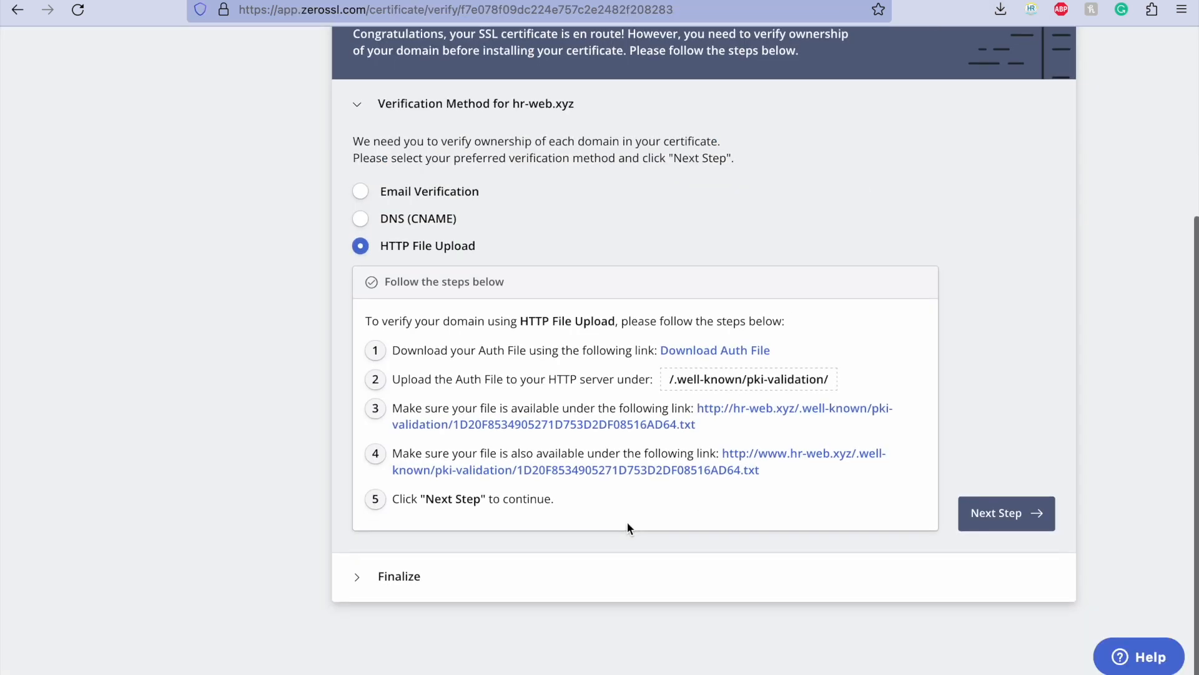
left_click(992, 511)
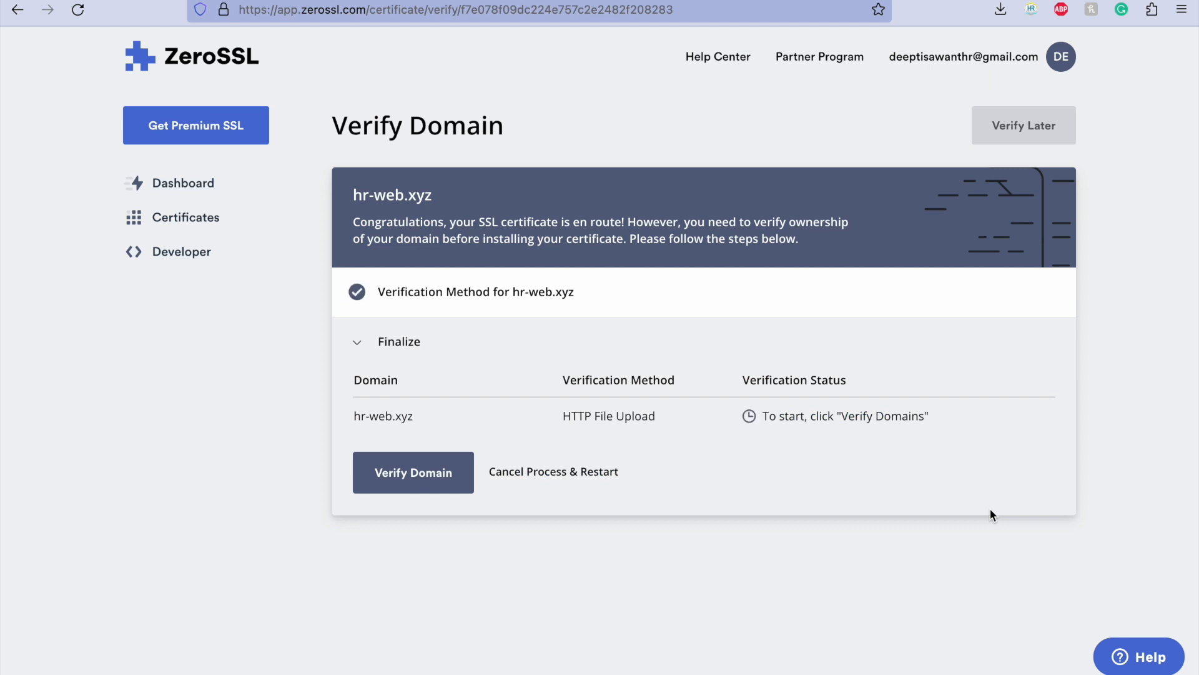
left_click(412, 484)
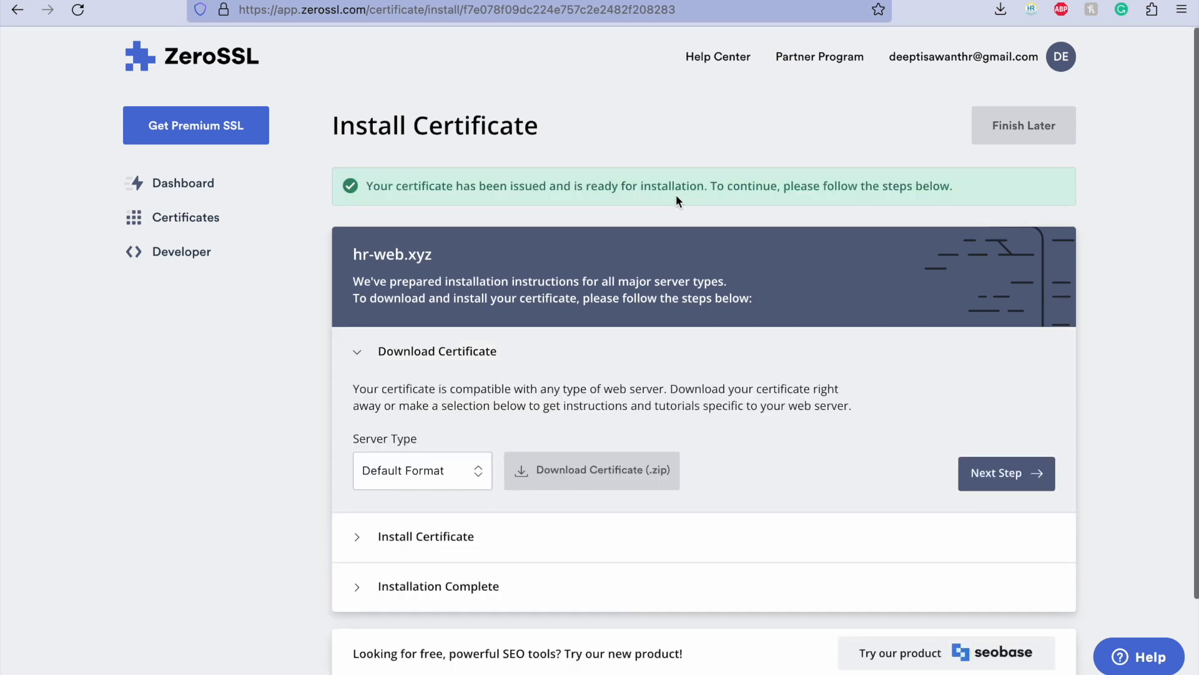
Step: Download the issued hr-web.xyz certificate as a zip in Default Format and continue to the installation instructions
scroll(546, 346, "down", 2)
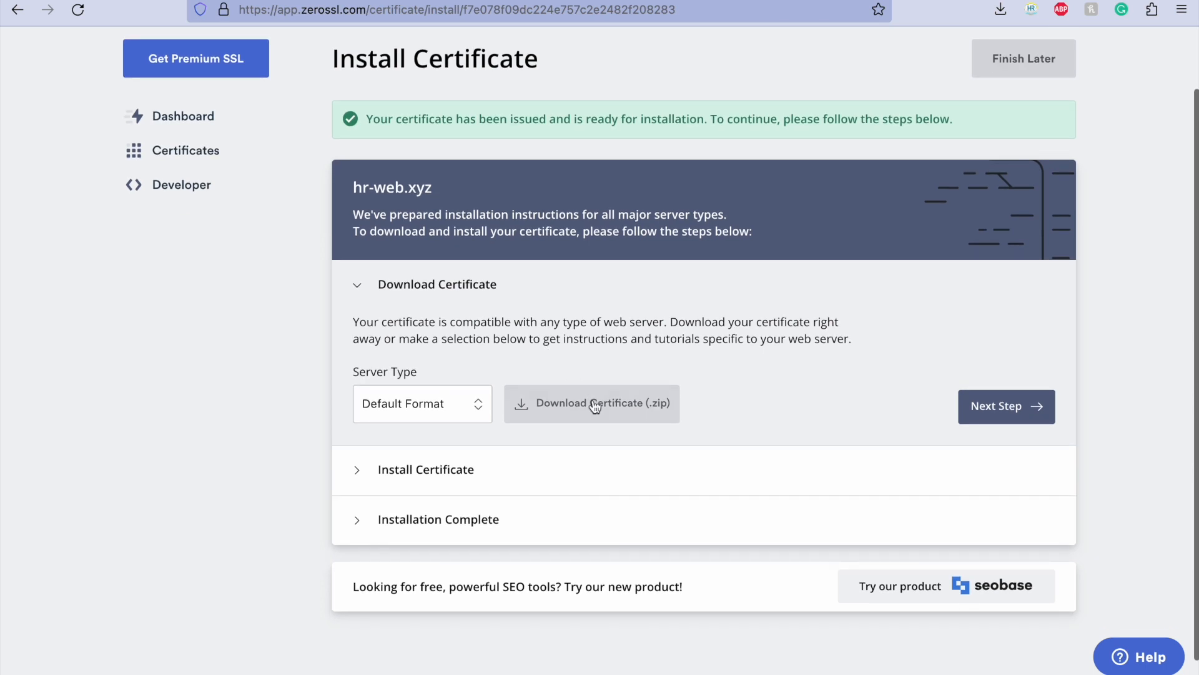
left_click(555, 402)
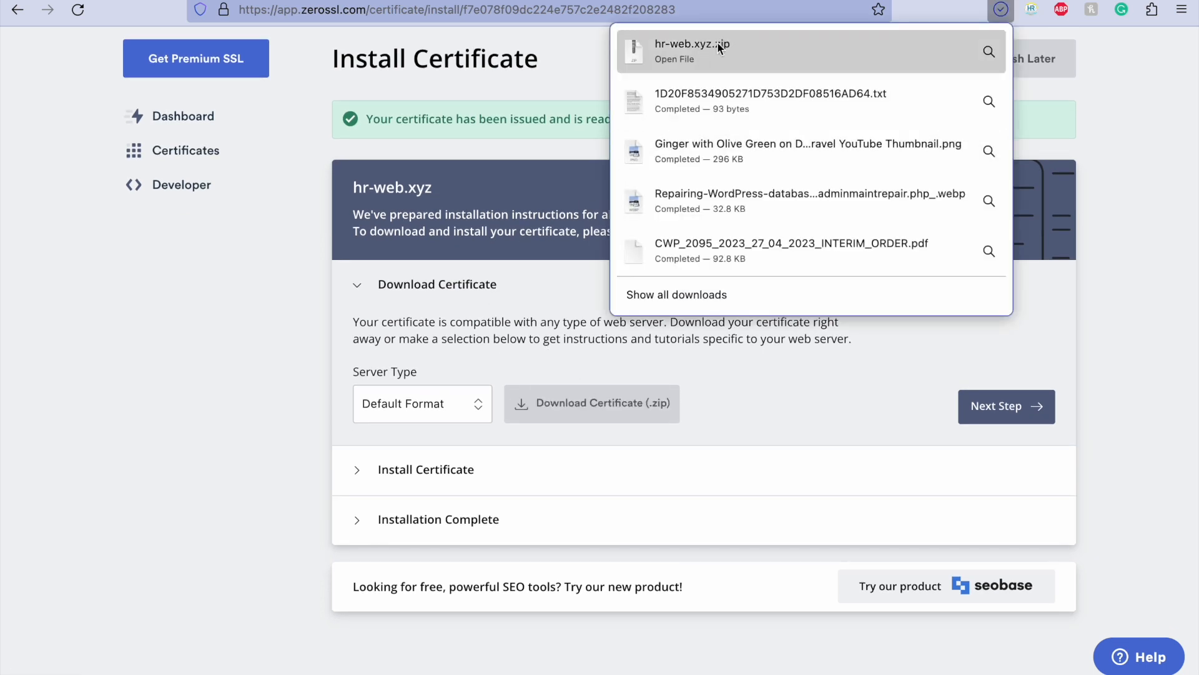
left_click(823, 376)
left_click(989, 410)
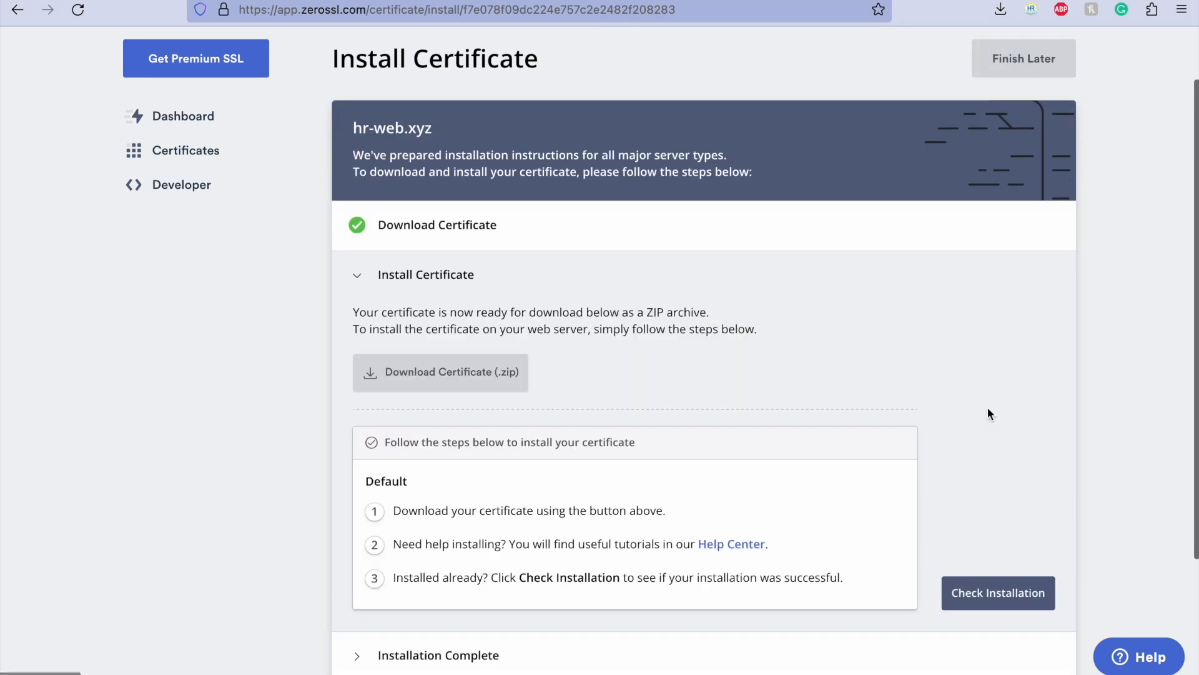
scroll(601, 380, "down", 3)
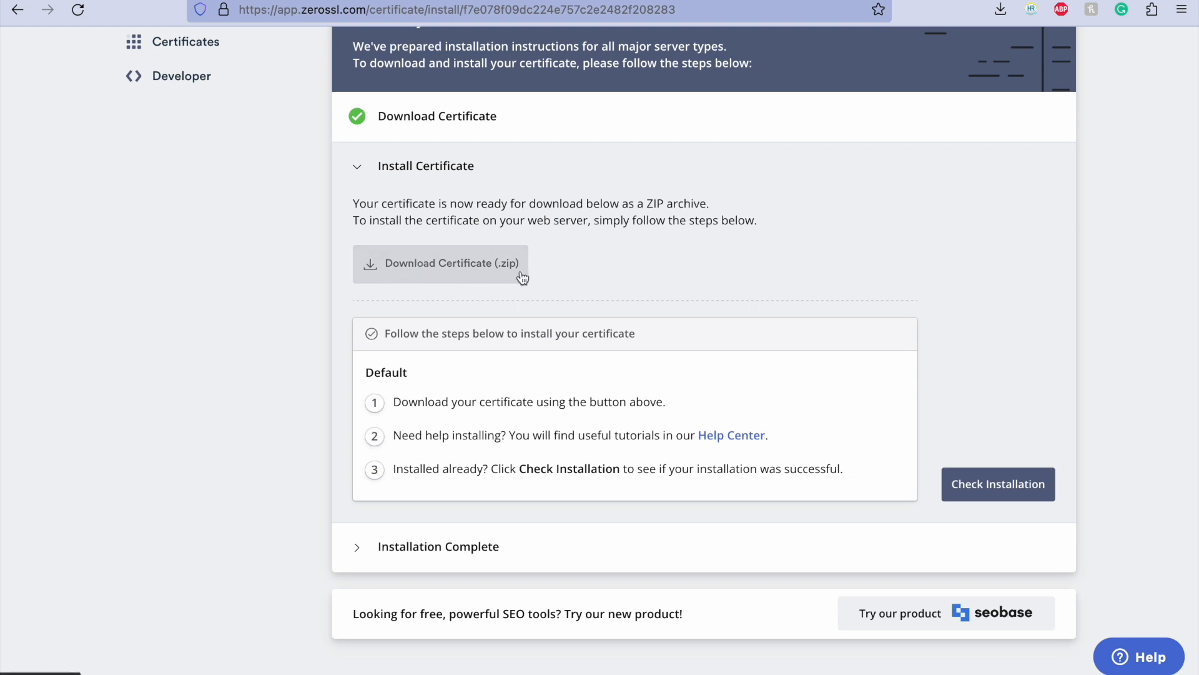
scroll(477, 424, "down", 2)
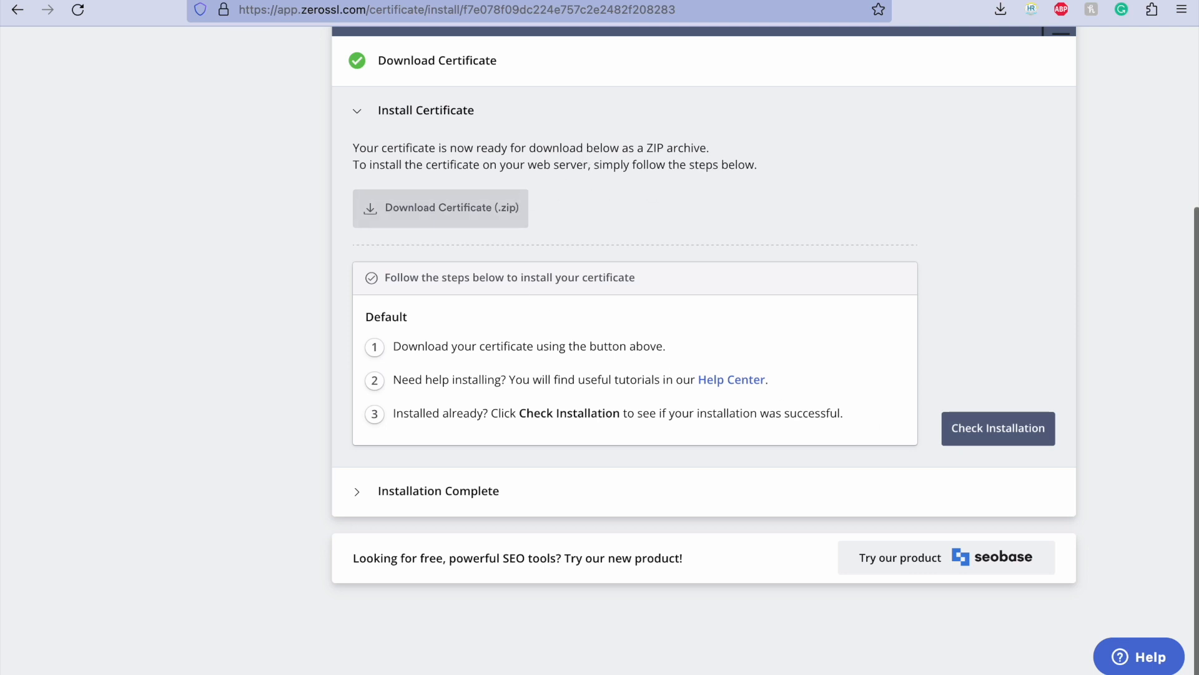
Step: Switch to Finder and locate hr-web.xyz.zip in the FIREFOX_DOWNS folder inside Downloads
left_click(75, 652)
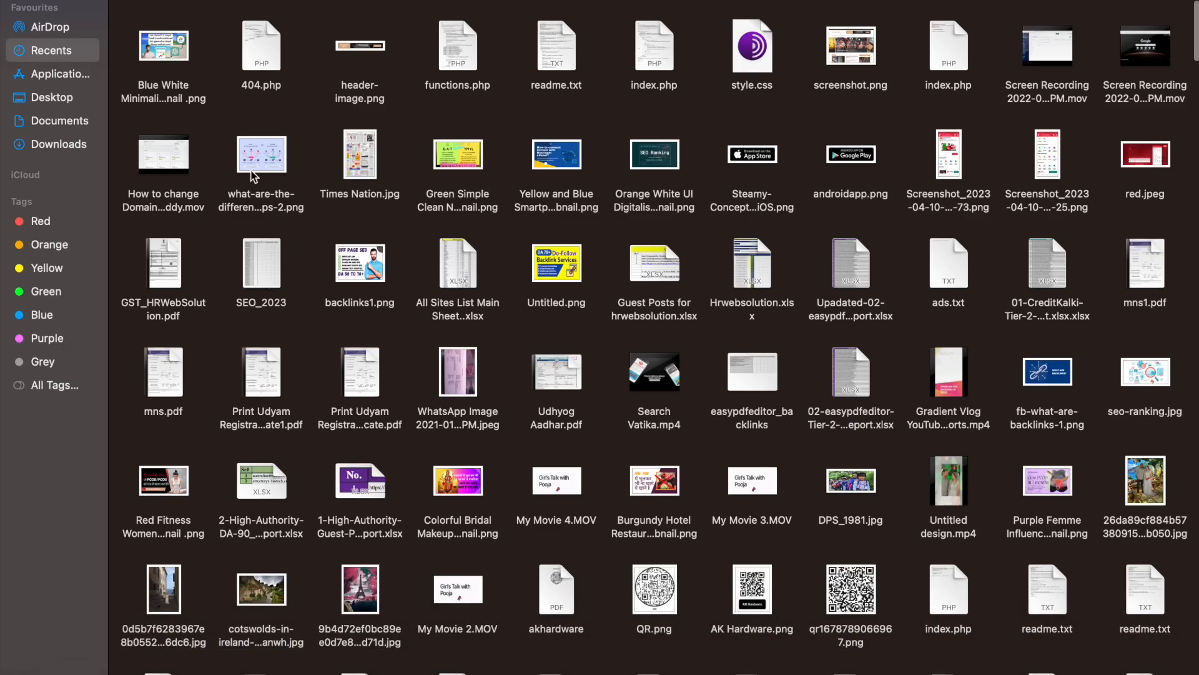
left_click(59, 145)
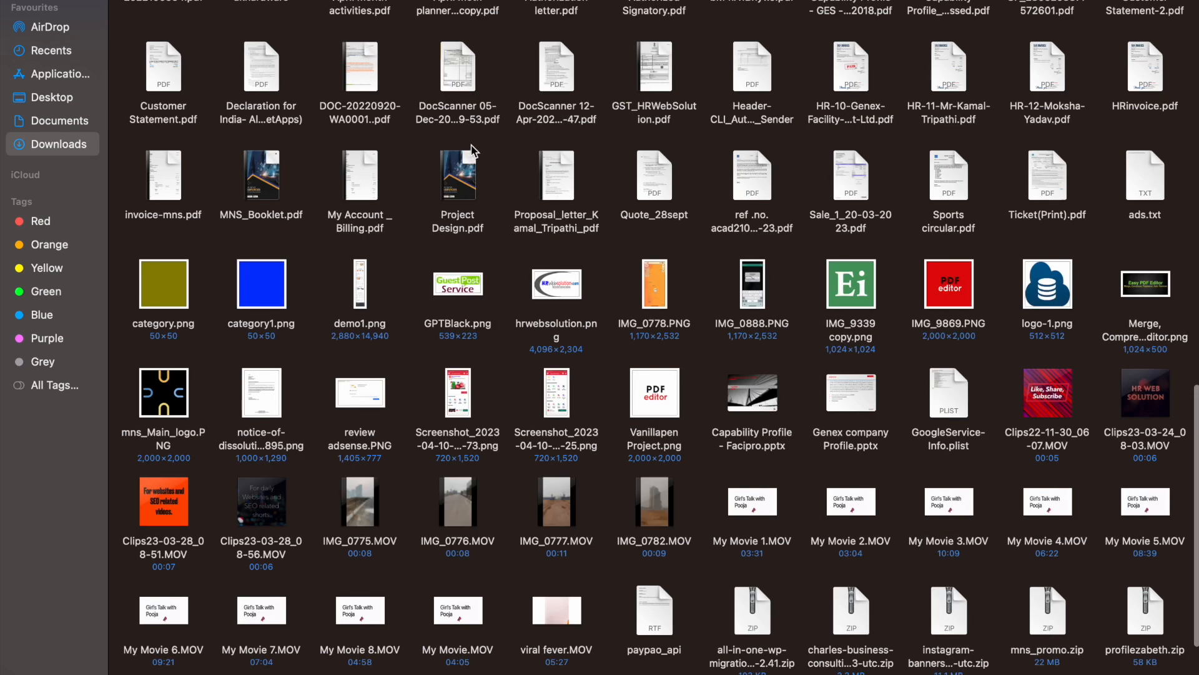
scroll(473, 145, "up", 15)
left_click(748, 44)
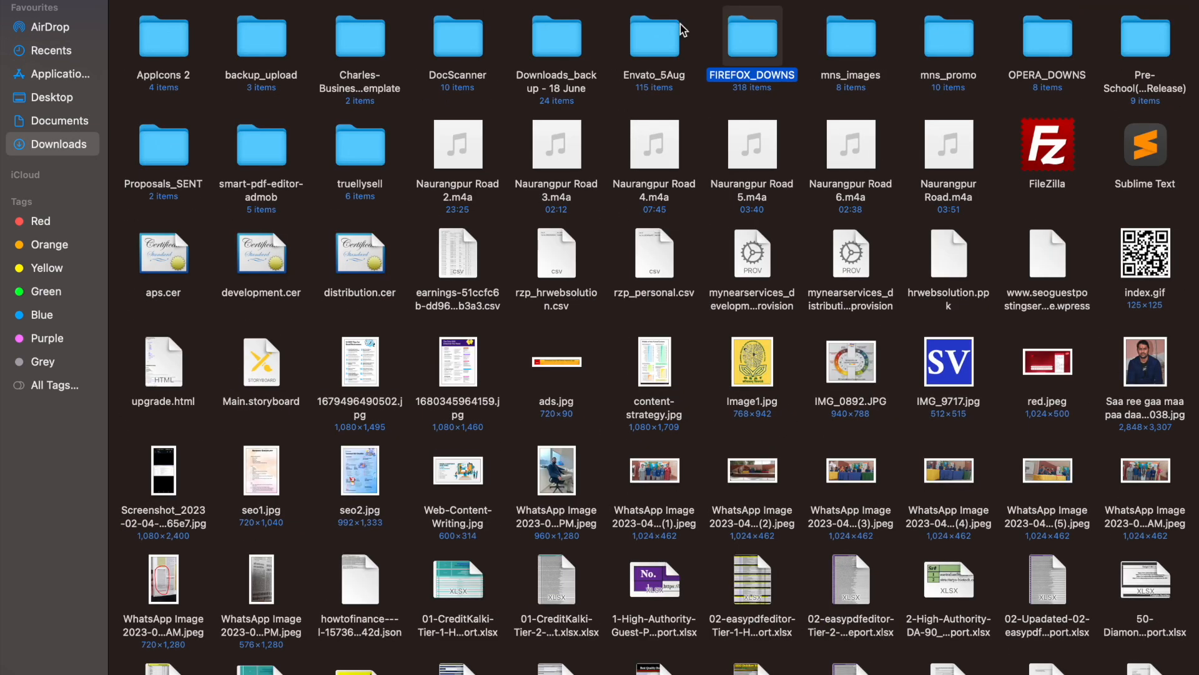
double_click(748, 44)
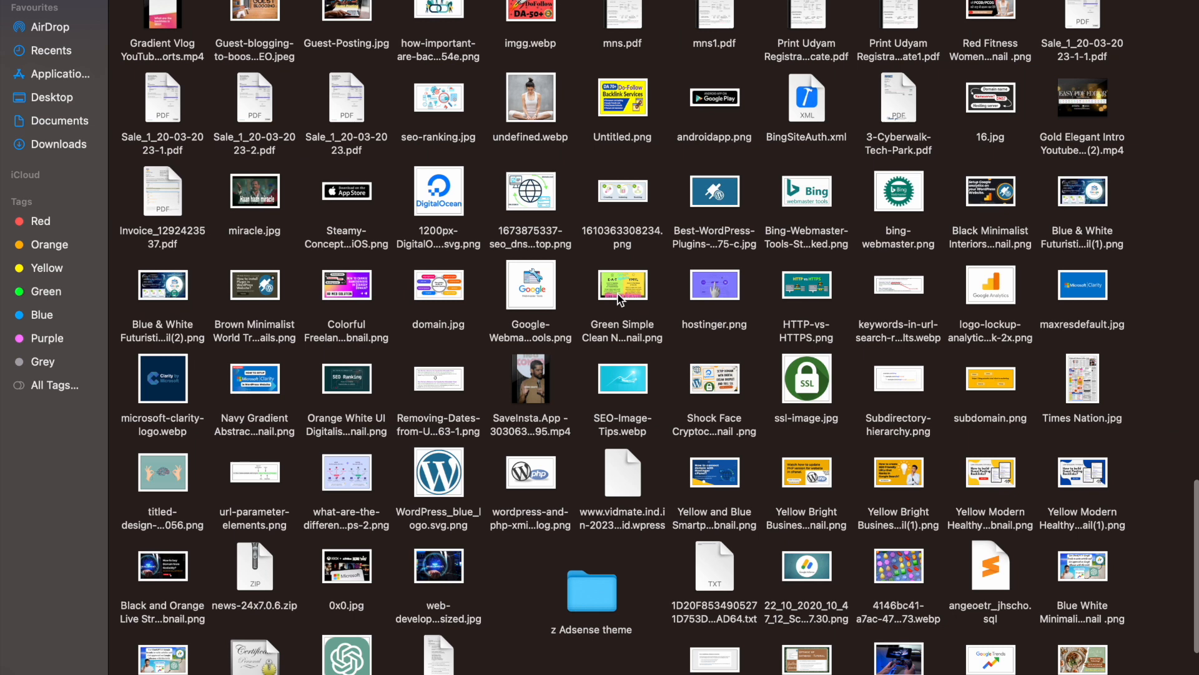
type("-web")
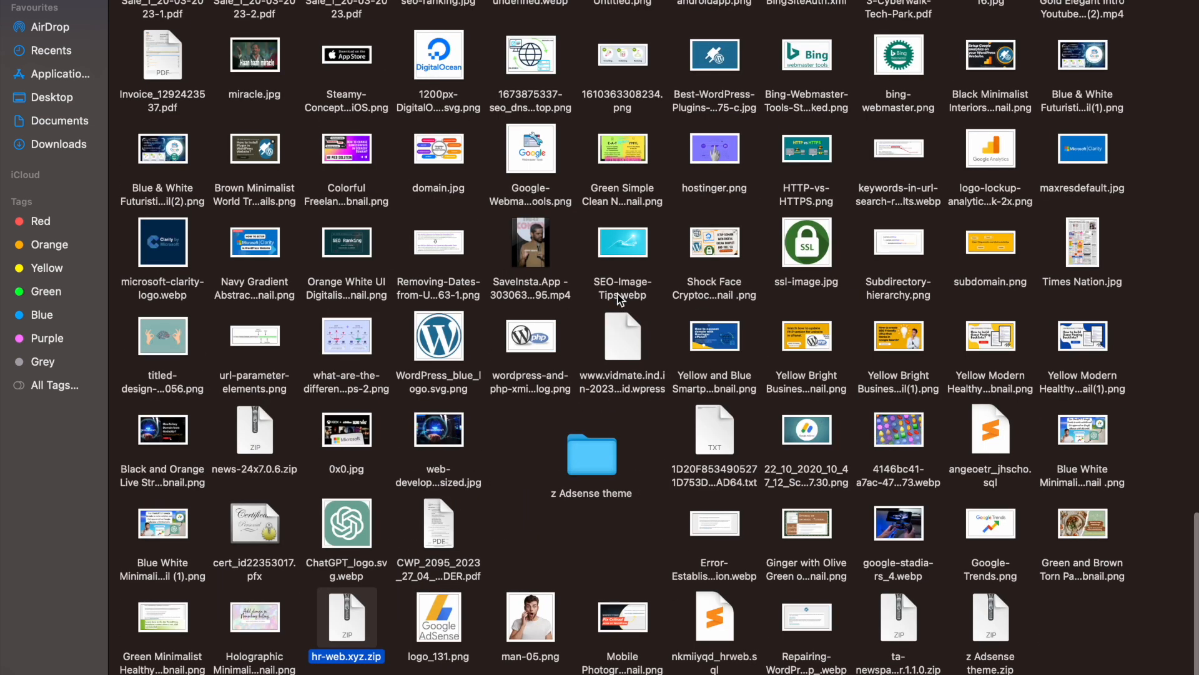
Step: Extract hr-web.xyz.zip and open the extracted folder with the certificate files
right_click(340, 625)
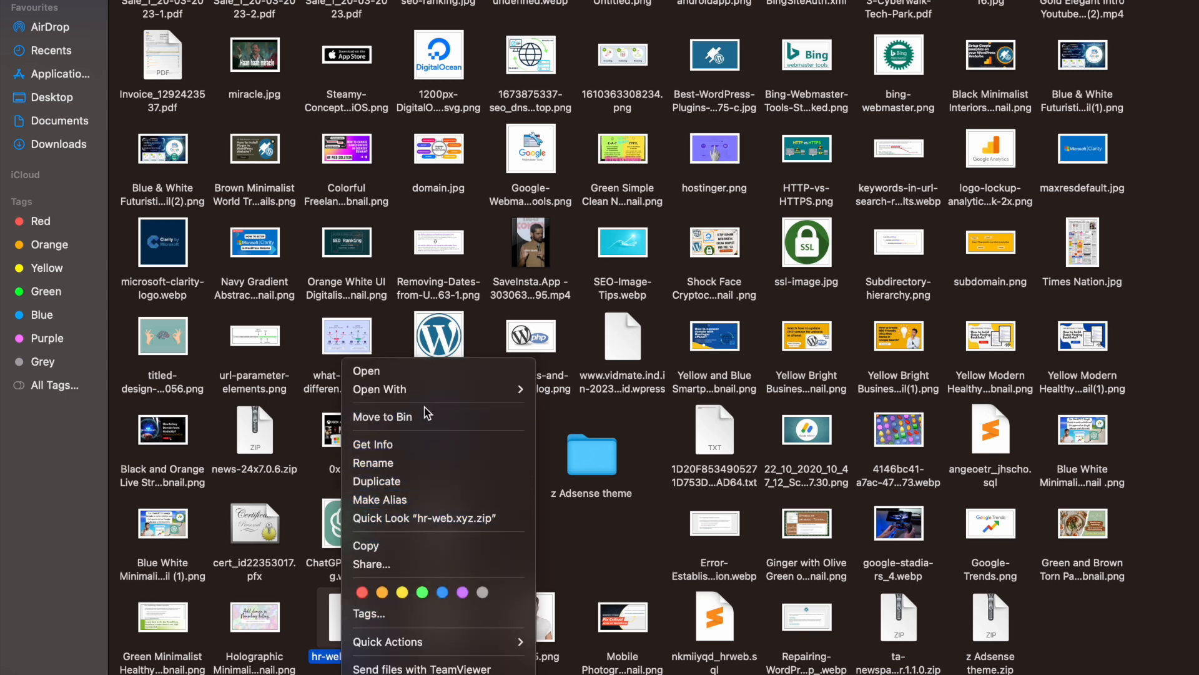
mouse_move(494, 391)
left_click(575, 392)
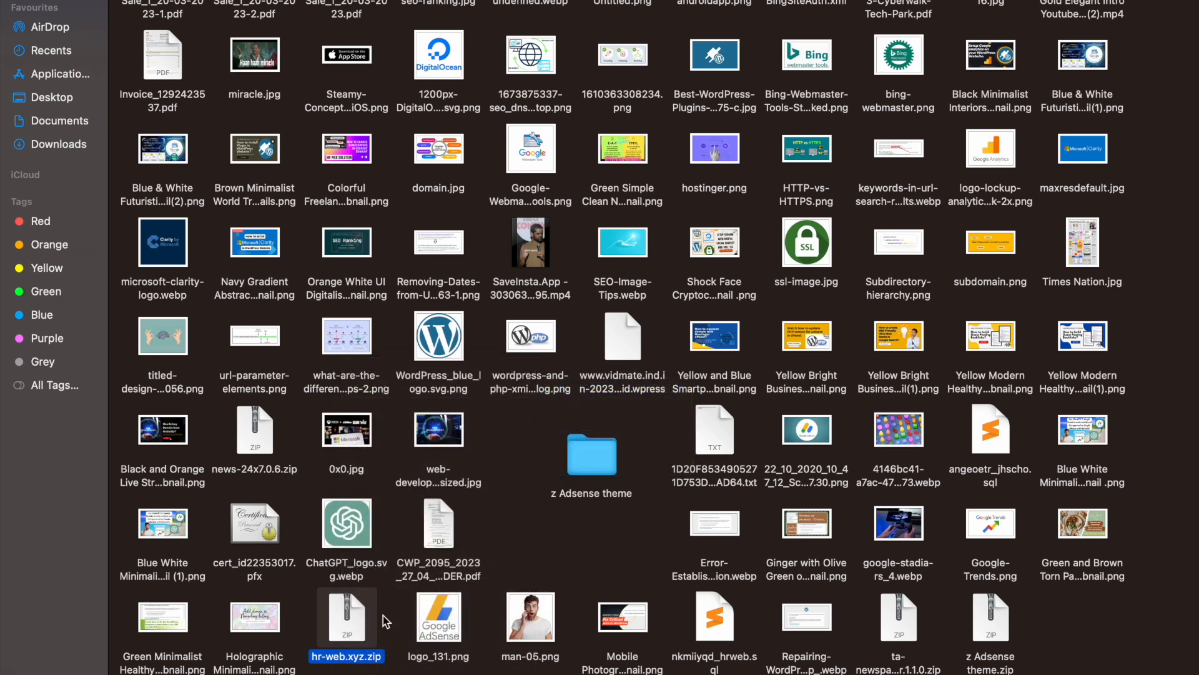
double_click(378, 636)
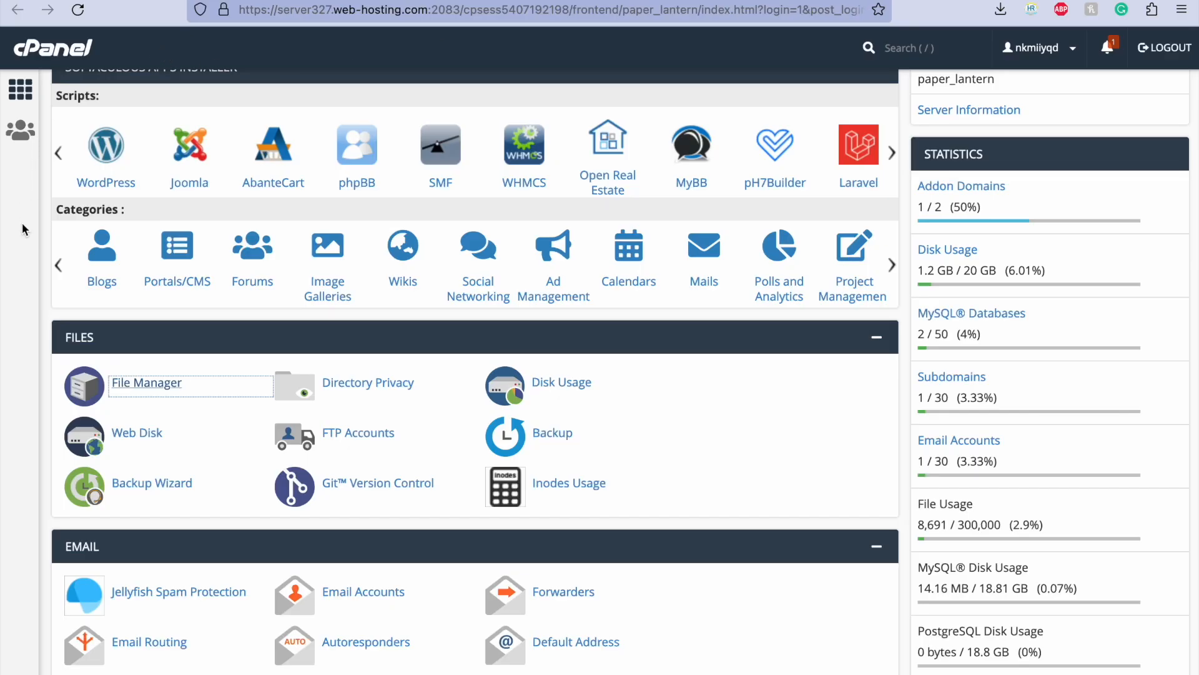
Step: In cPanel, search the tools for "ssl", open SSL/TLS and go to Manage SSL sites
scroll(359, 369, "up", 5)
left_click(273, 100)
type("ssl")
left_click(124, 297)
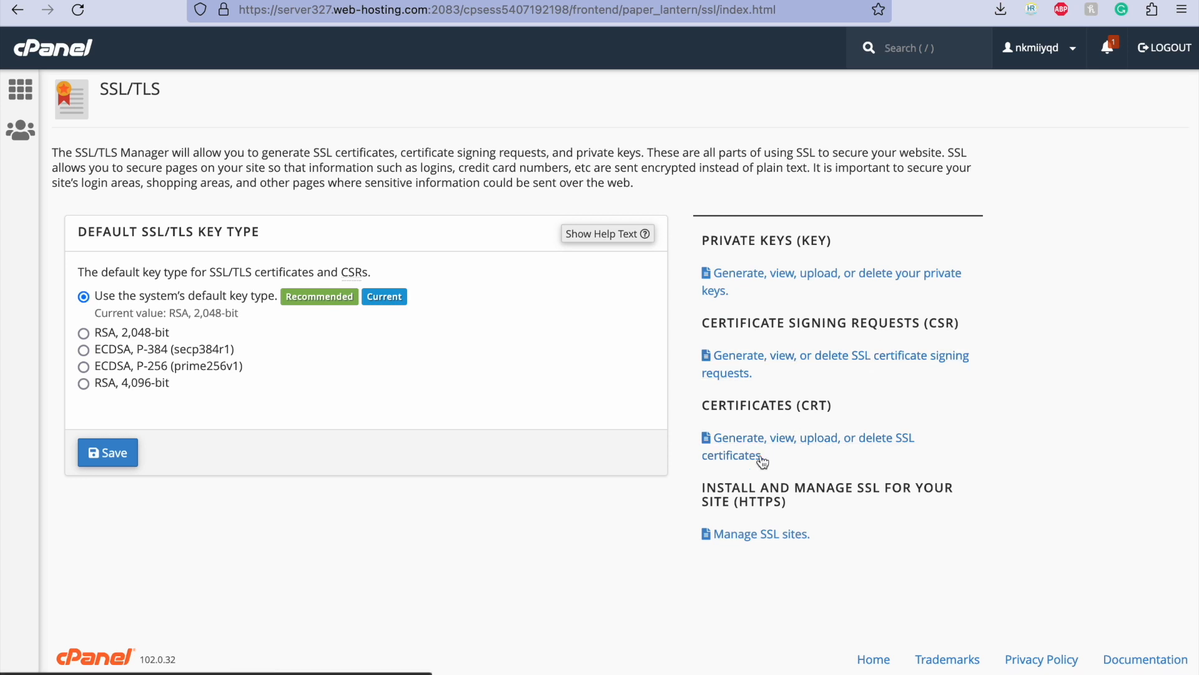
left_click(745, 535)
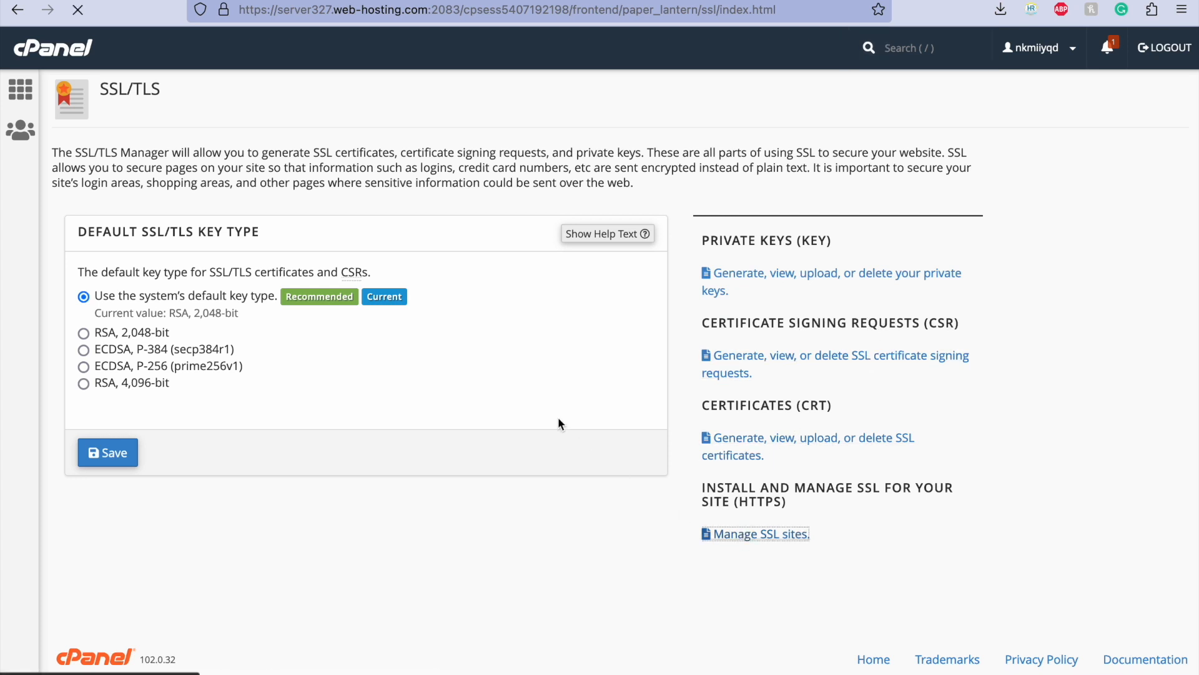
Step: Choose hr-web.xyz as the domain under Install an SSL Website
scroll(311, 387, "down", 5)
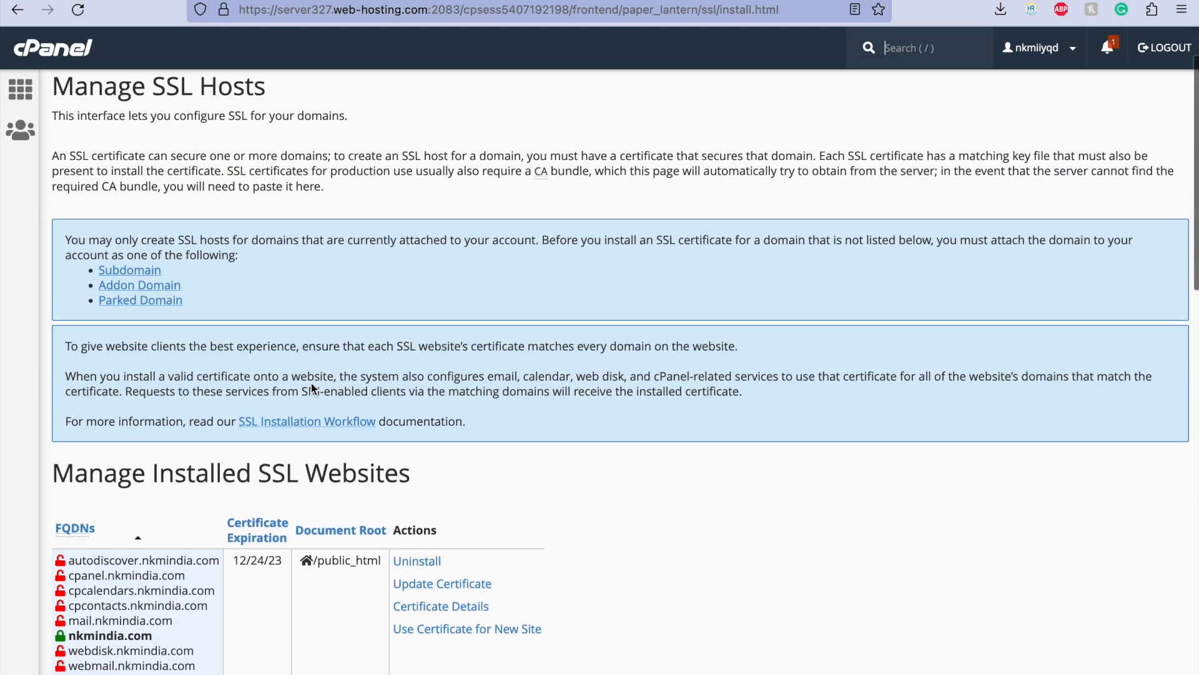
scroll(311, 383, "down", 4)
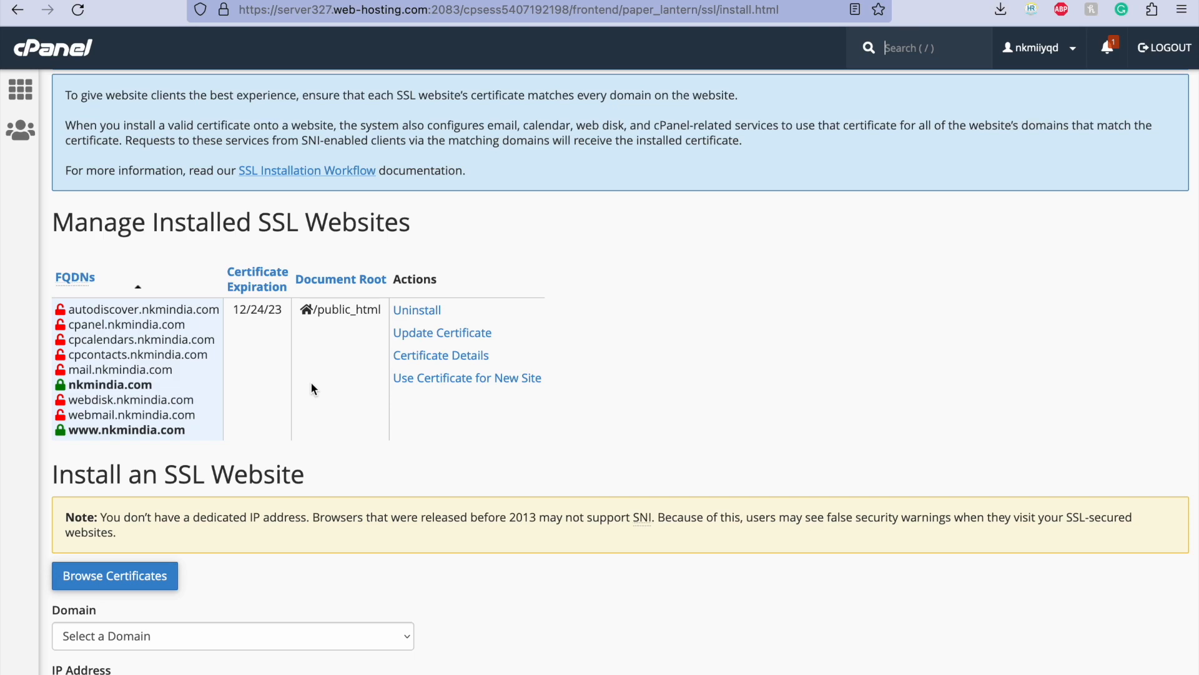
scroll(312, 388, "down", 5)
scroll(311, 388, "up", 10)
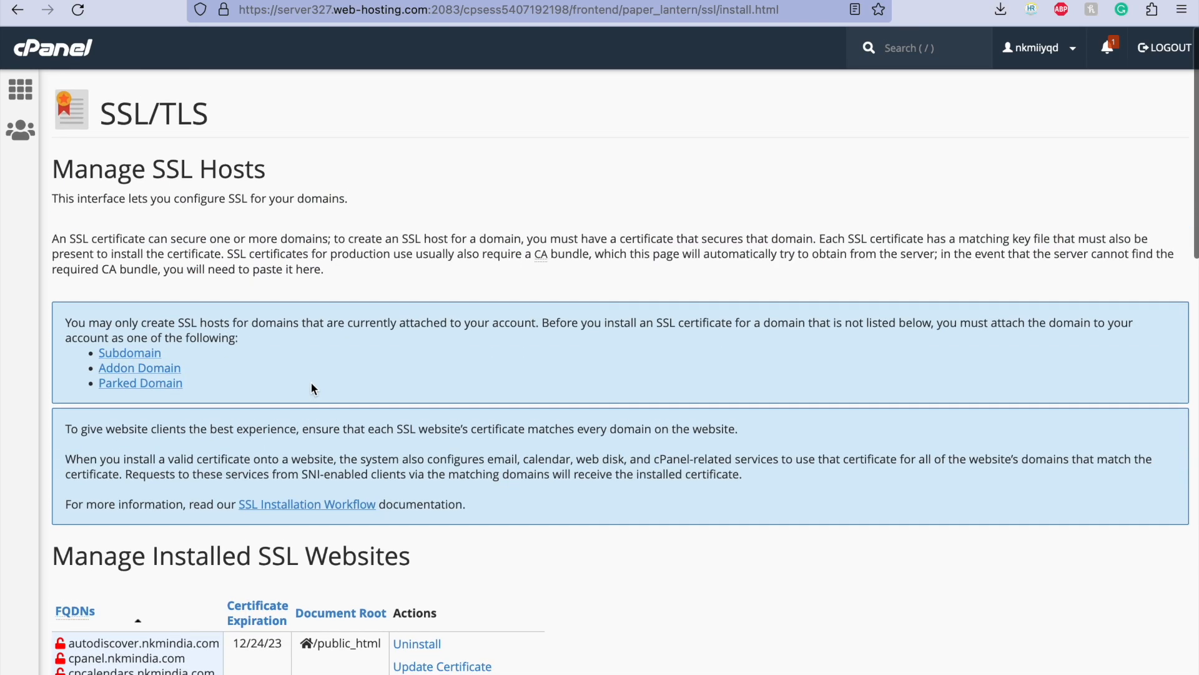
scroll(311, 388, "down", 1)
scroll(244, 388, "down", 10)
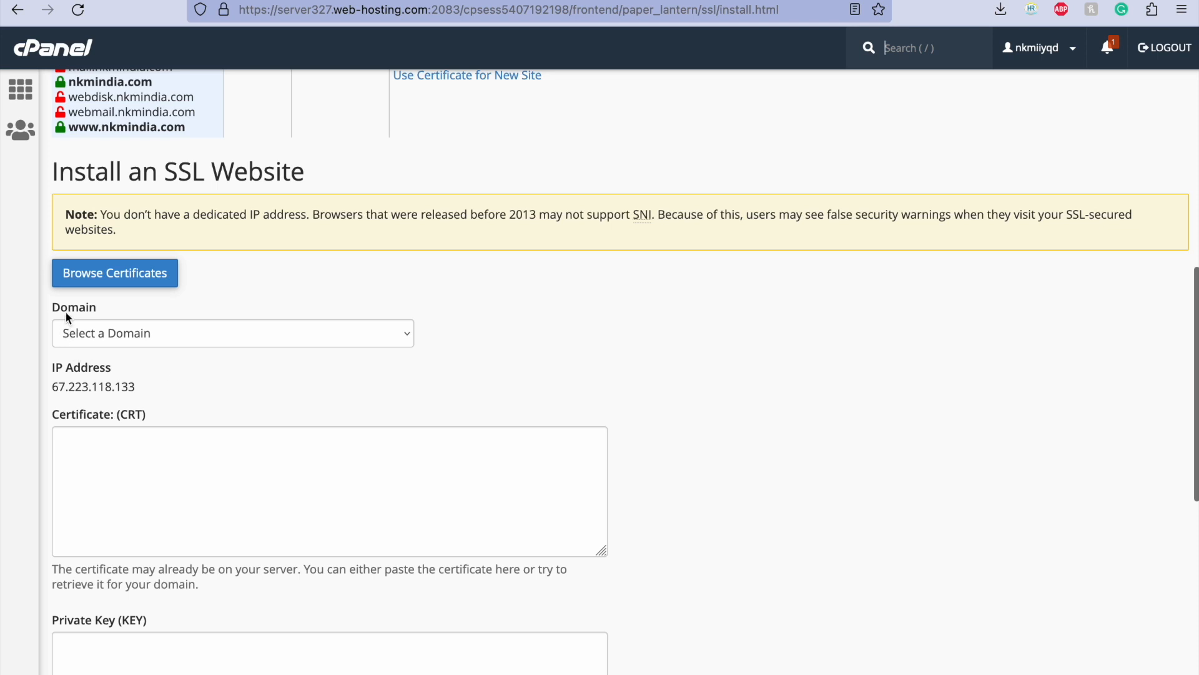
scroll(154, 309, "down", 1)
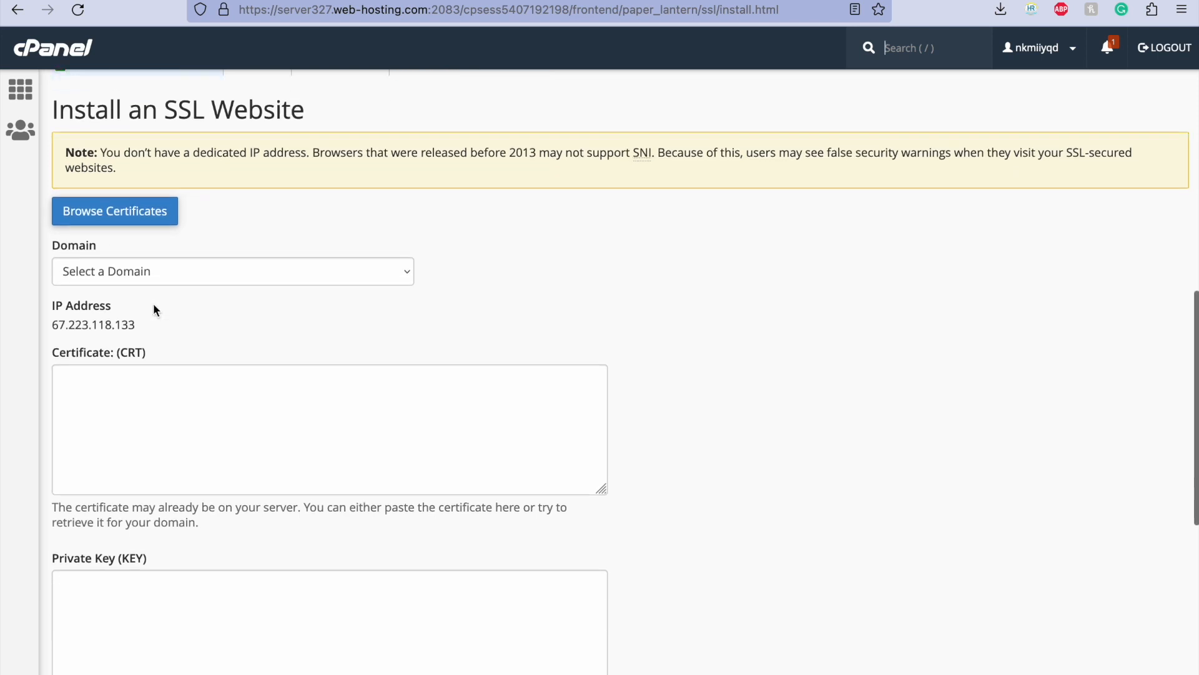
left_click(134, 278)
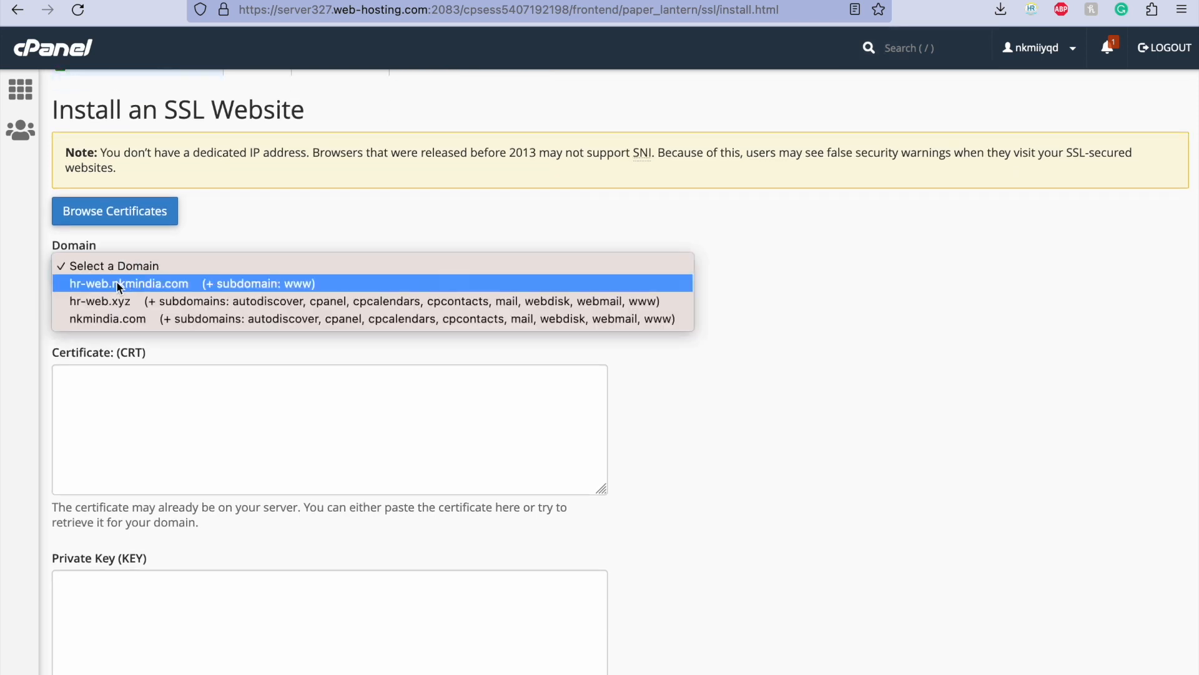
left_click(175, 300)
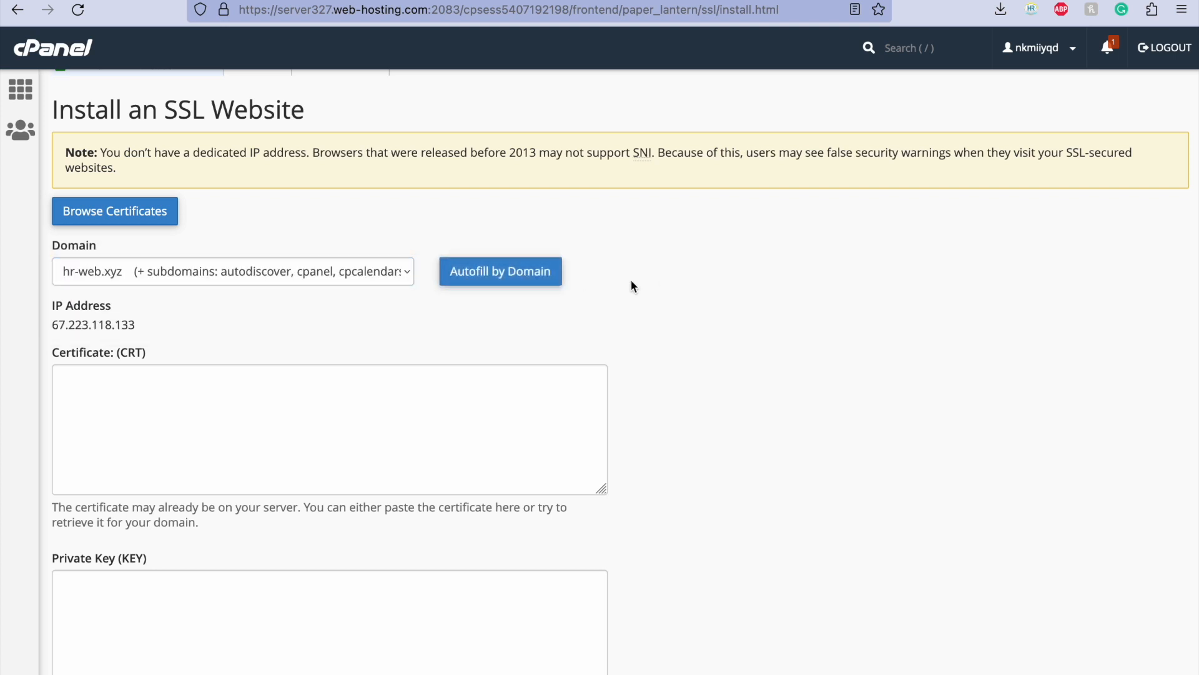
Step: Review the certificate, private key and CA bundle fields of the form, and place the cursor in the Certificate (CRT) field
scroll(401, 356, "down", 3)
scroll(402, 357, "down", 5)
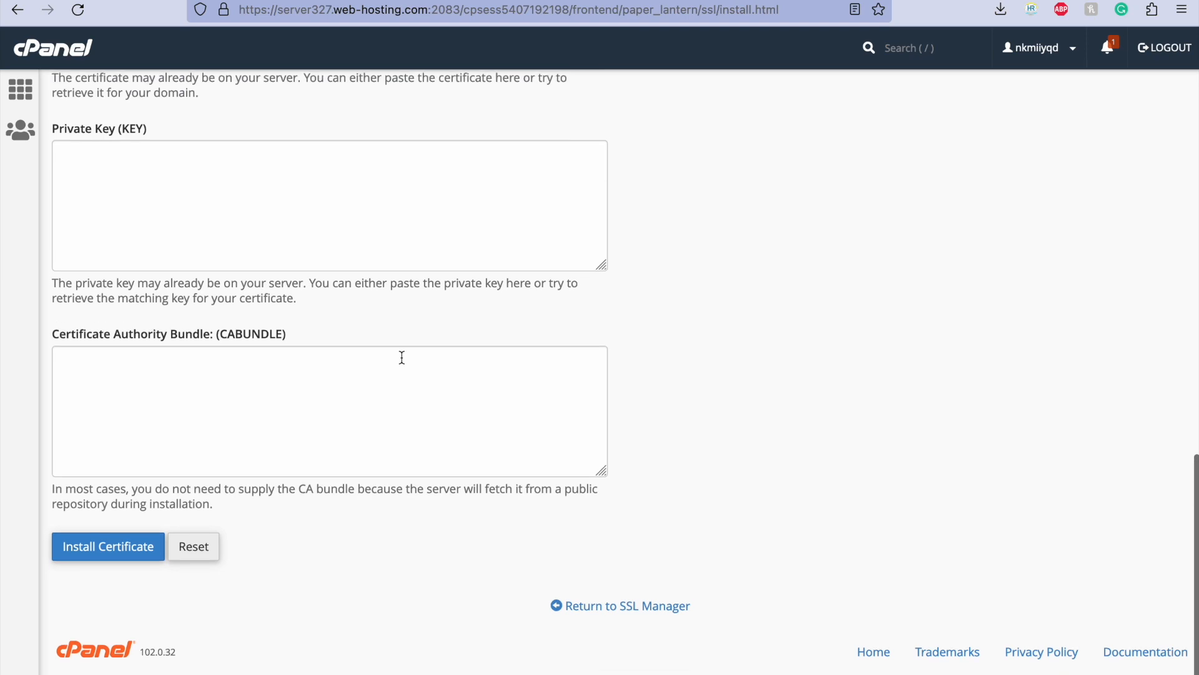
scroll(401, 357, "up", 2)
scroll(402, 356, "up", 15)
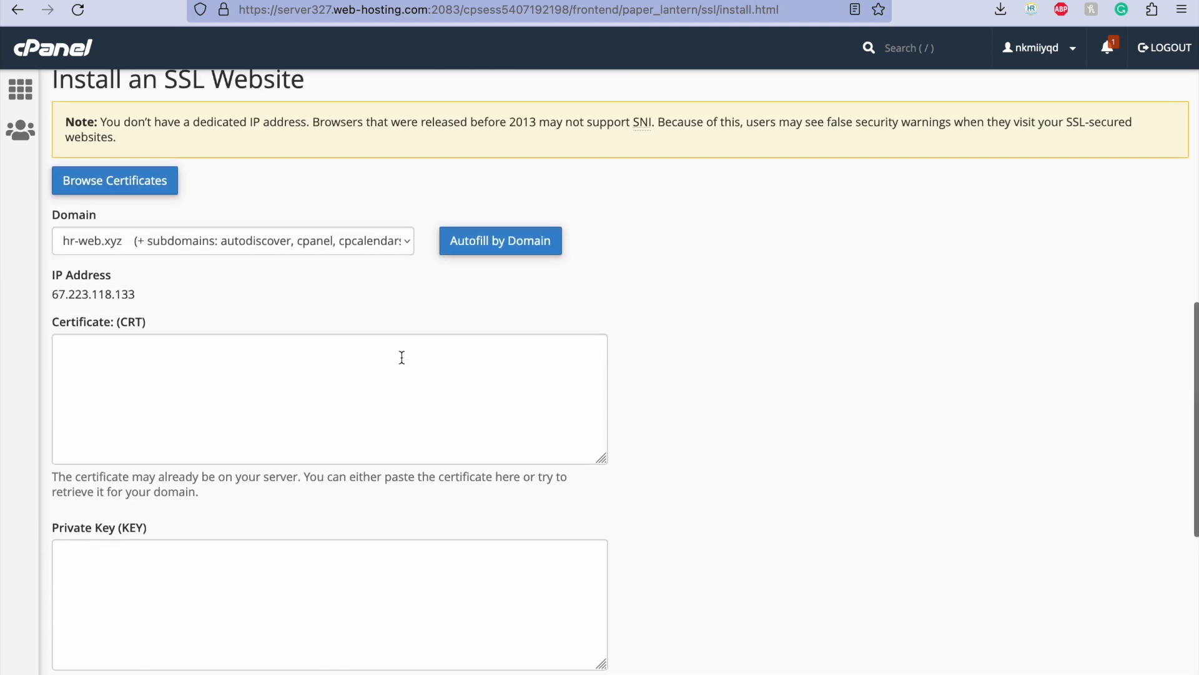
scroll(401, 358, "up", 4)
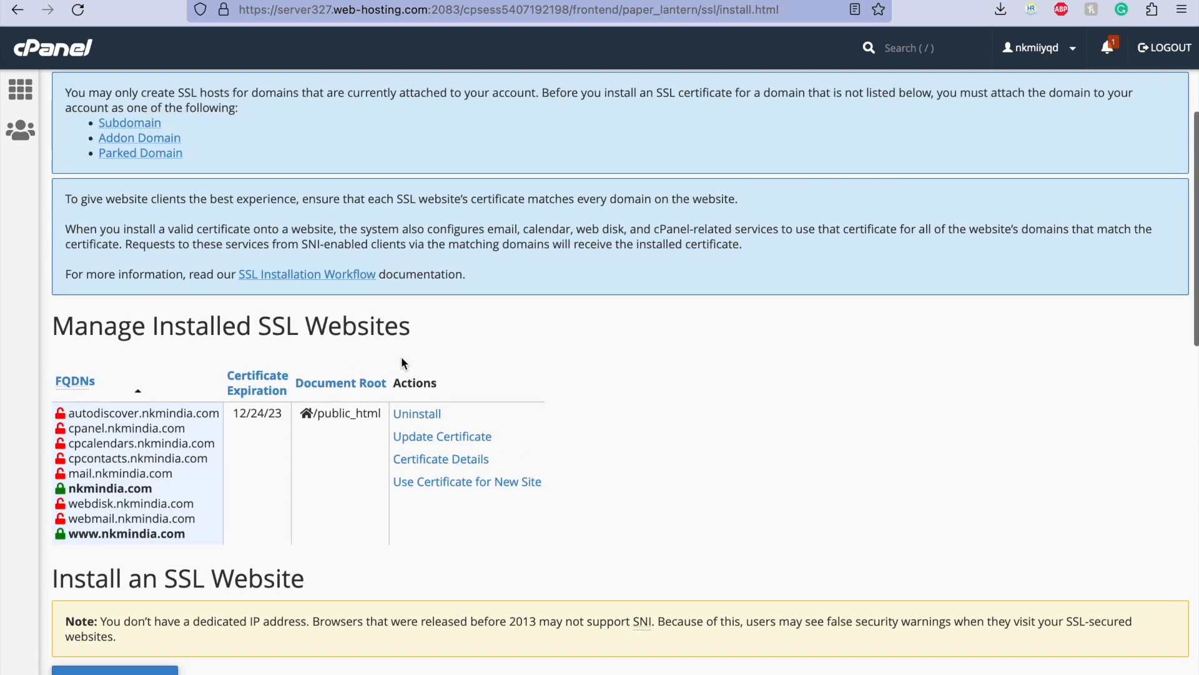
scroll(401, 358, "down", 12)
left_click(314, 383)
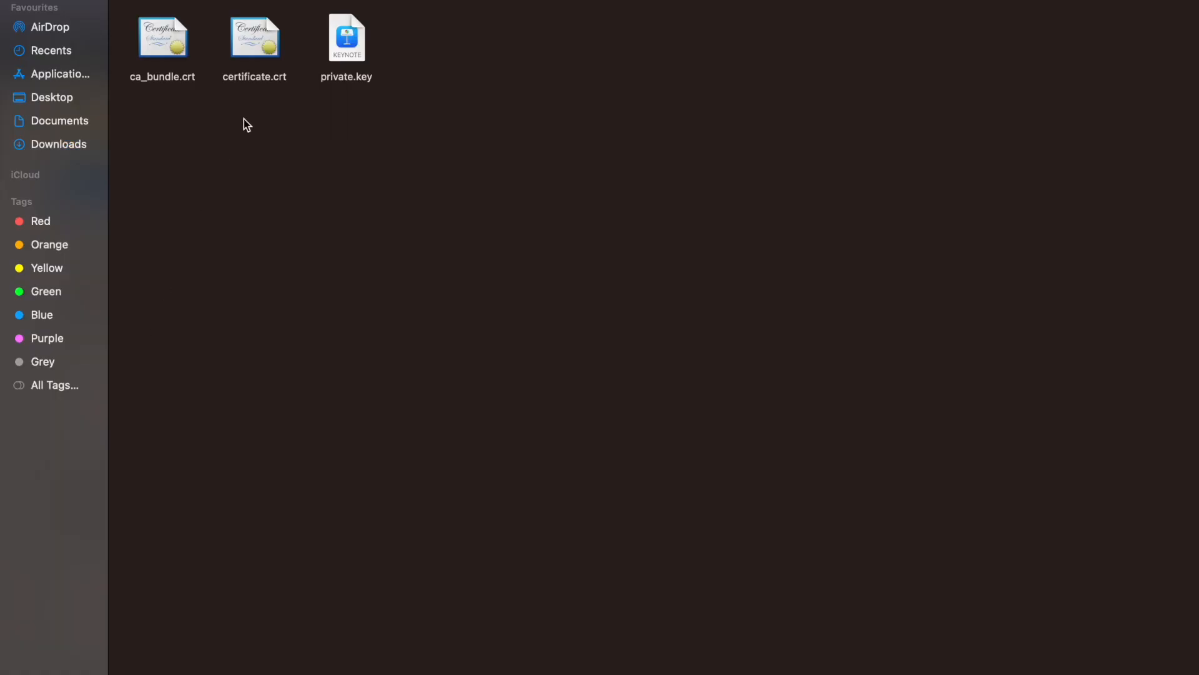
Step: Open certificate.crt from the extracted folder in Finder with Sublime Text
right_click(250, 51)
mouse_move(356, 74)
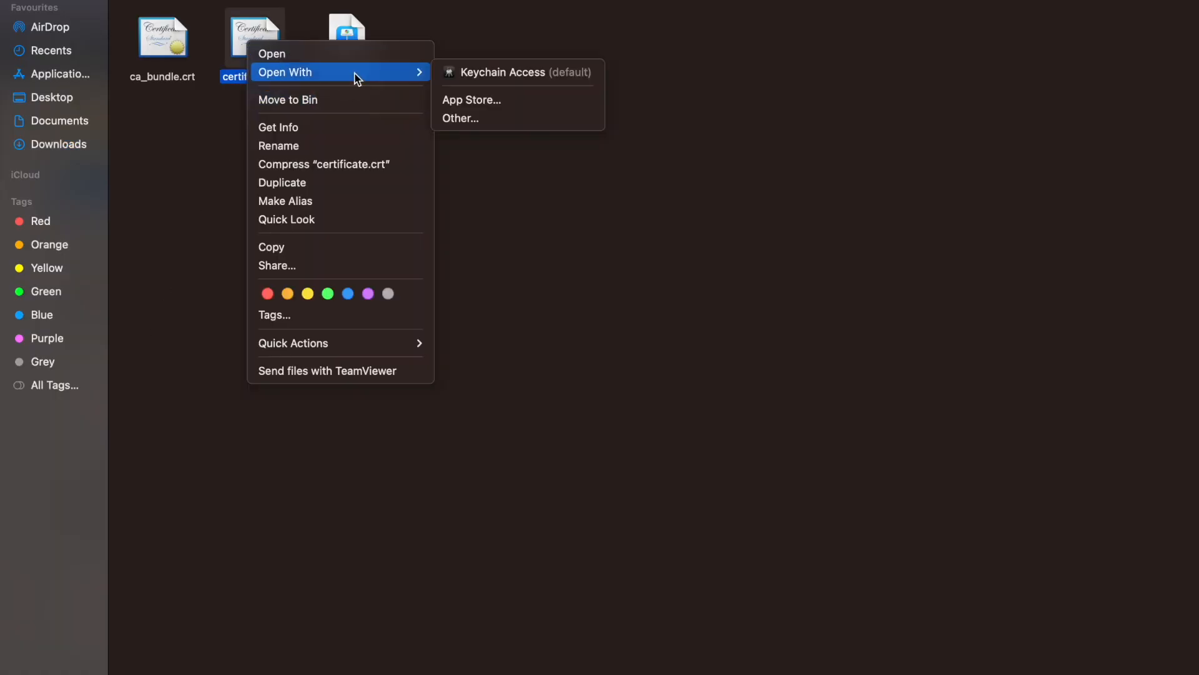
left_click(484, 122)
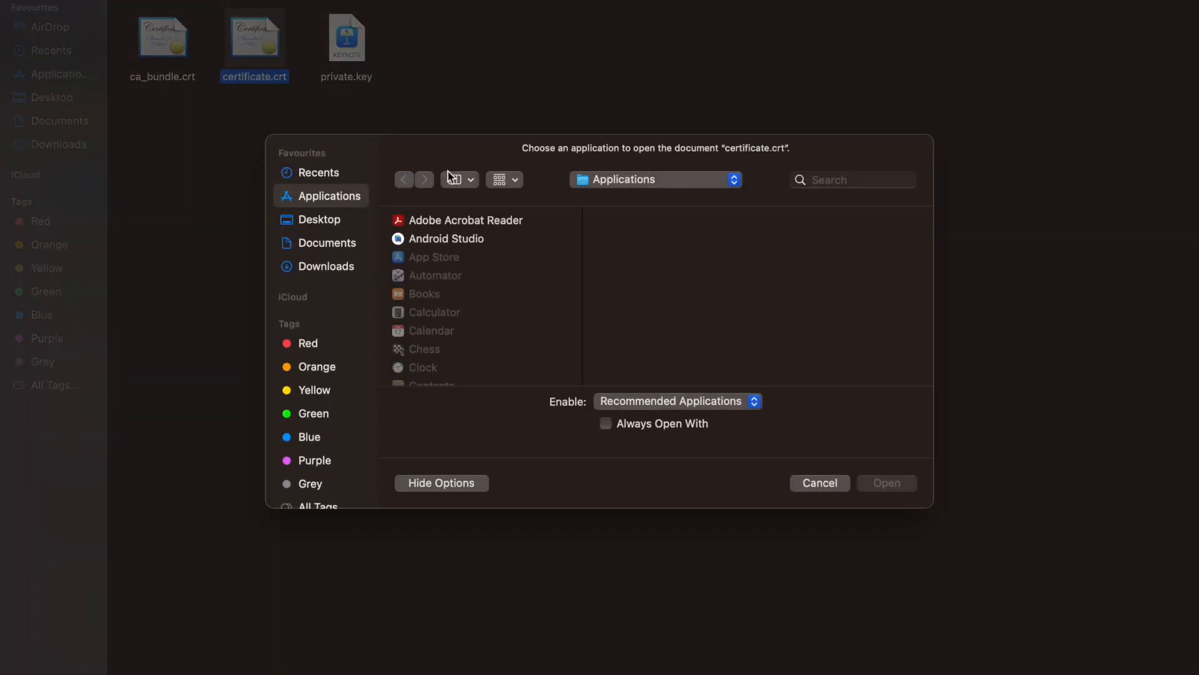
left_click(851, 185)
type("sublime")
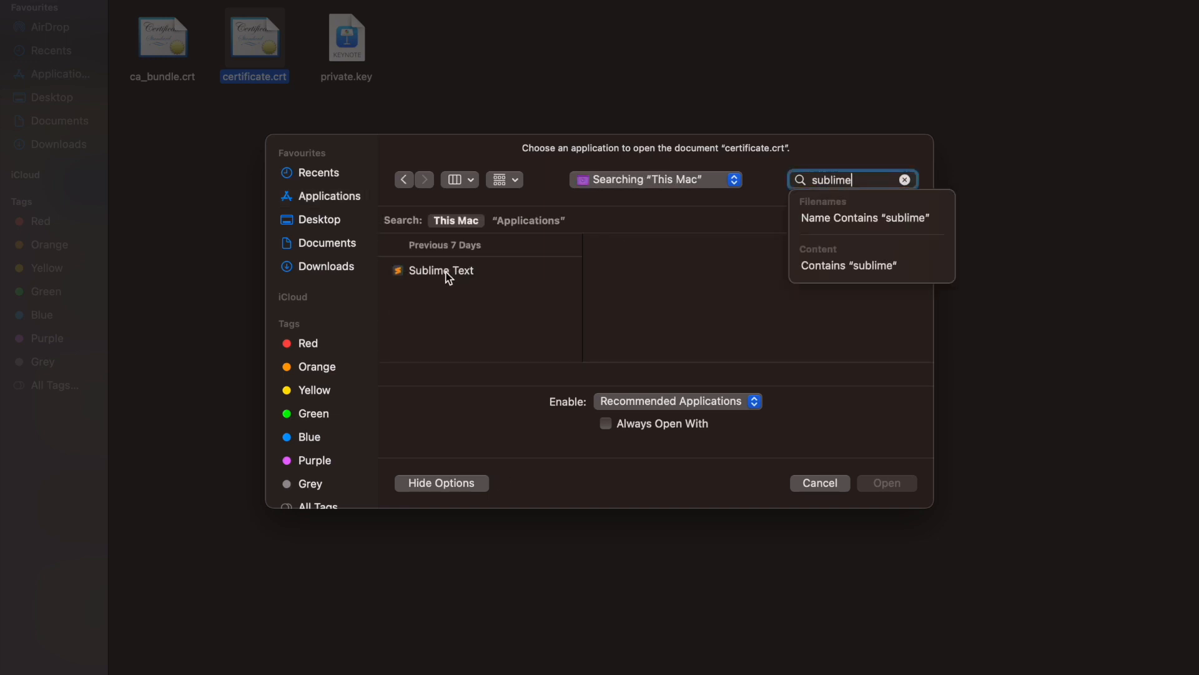
left_click(447, 273)
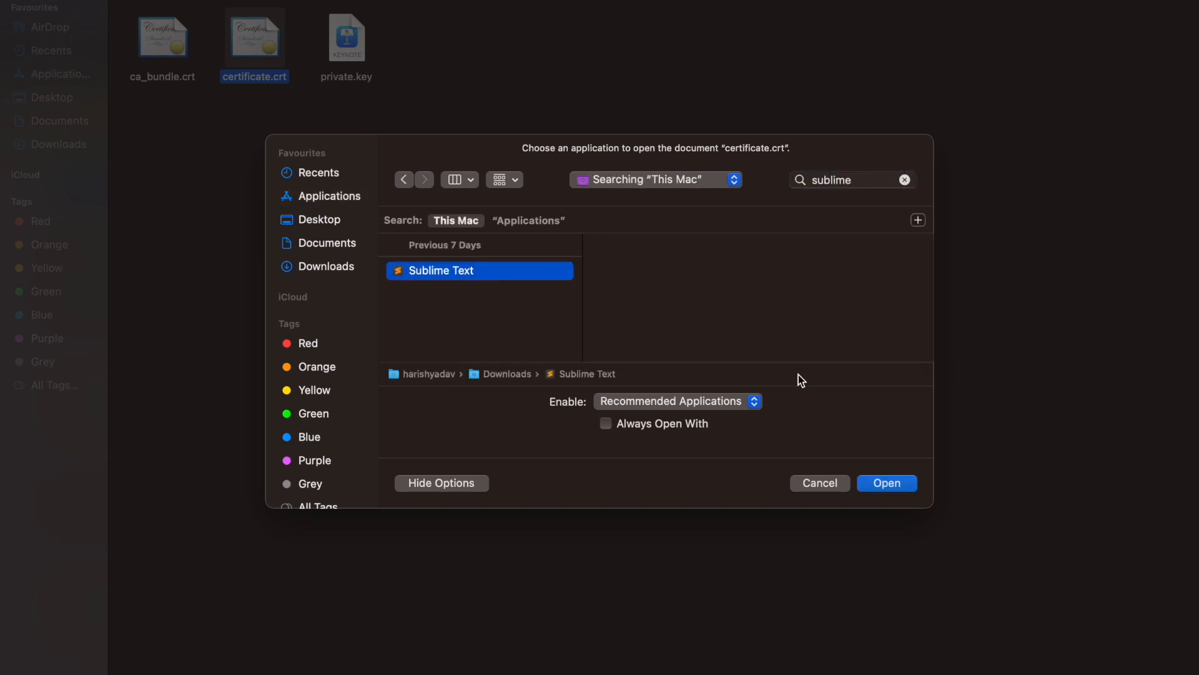
left_click(877, 486)
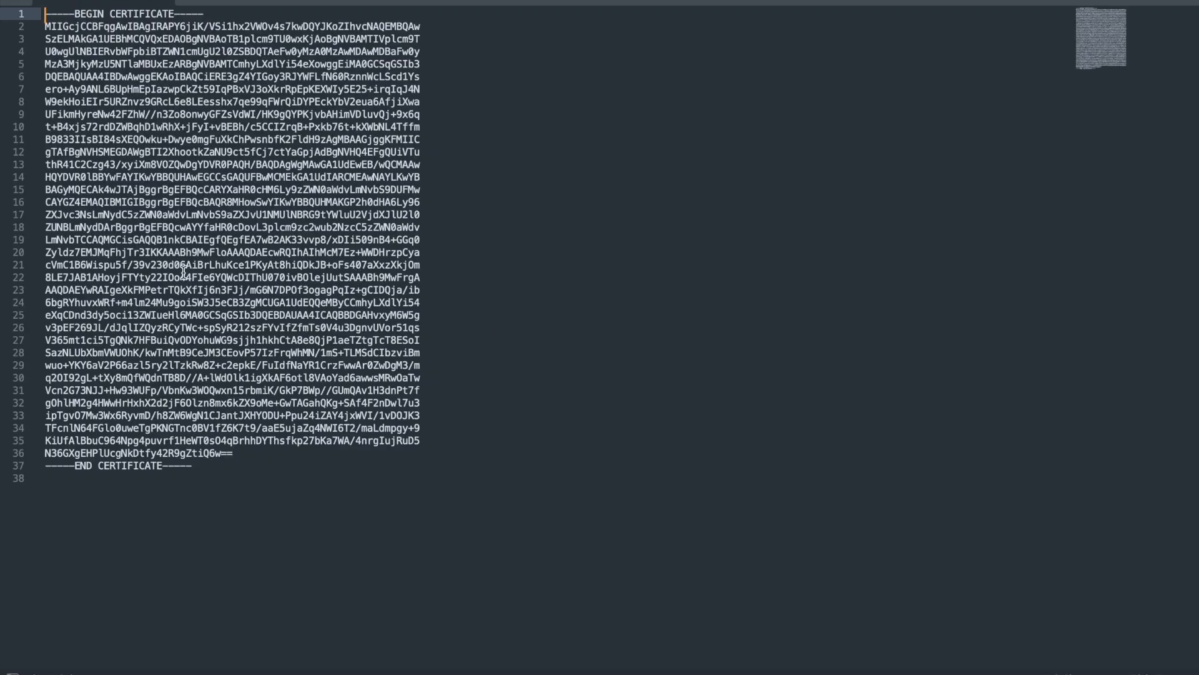
Step: Copy the entire text of certificate.crt and paste it into the Certificate (CRT) field in cPanel
left_click(181, 276)
key("ctrl+a")
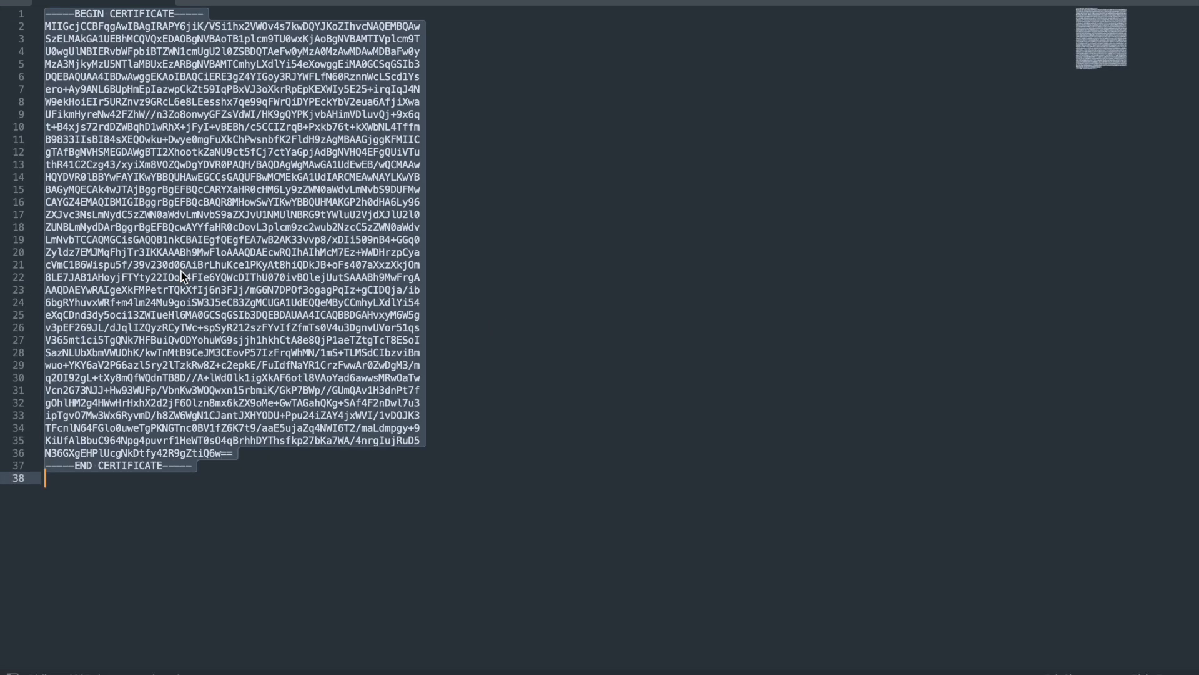
key("super+Tab")
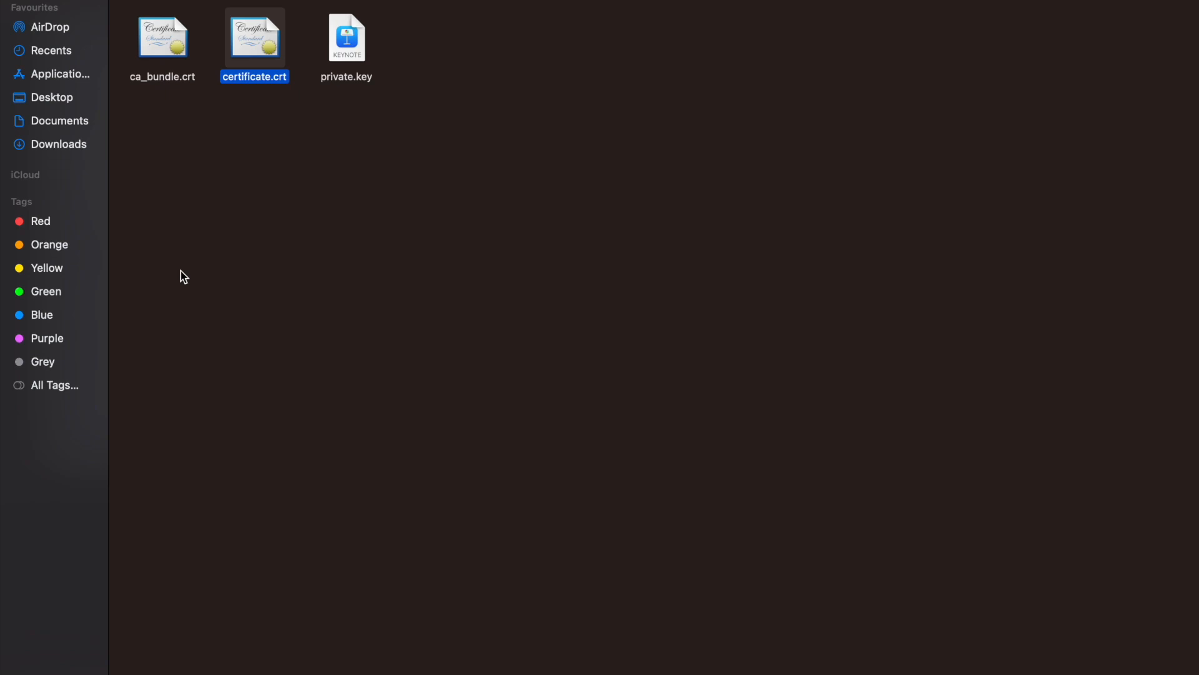
key("super+Tab")
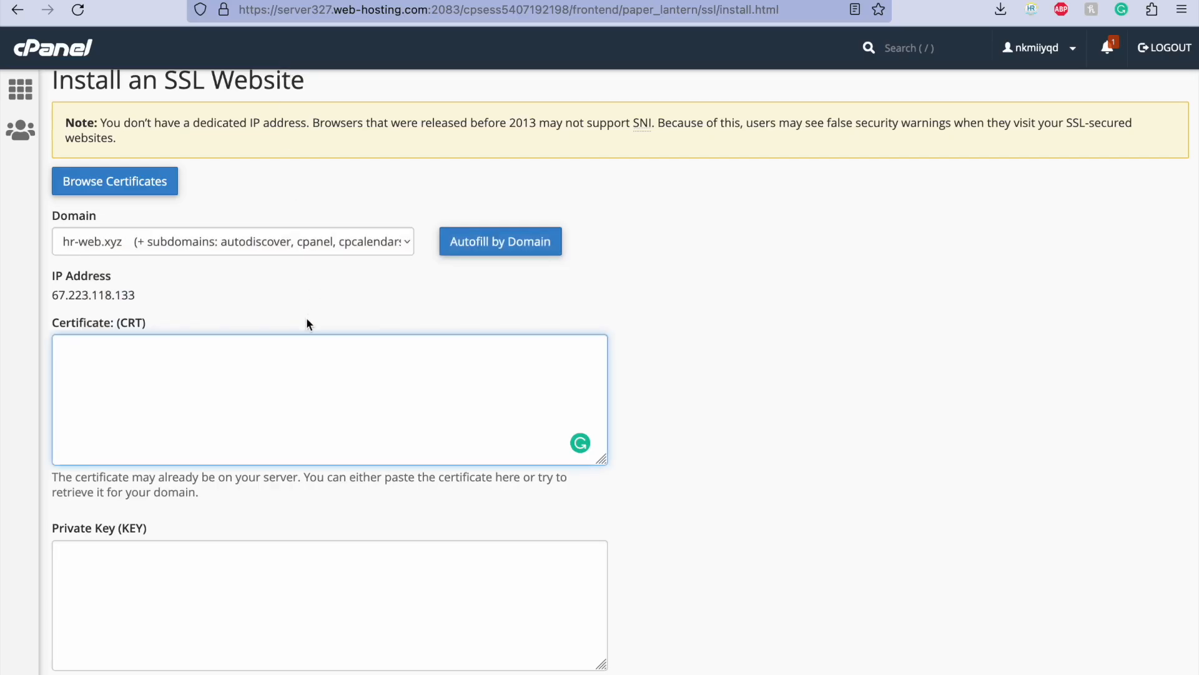
key("super+v")
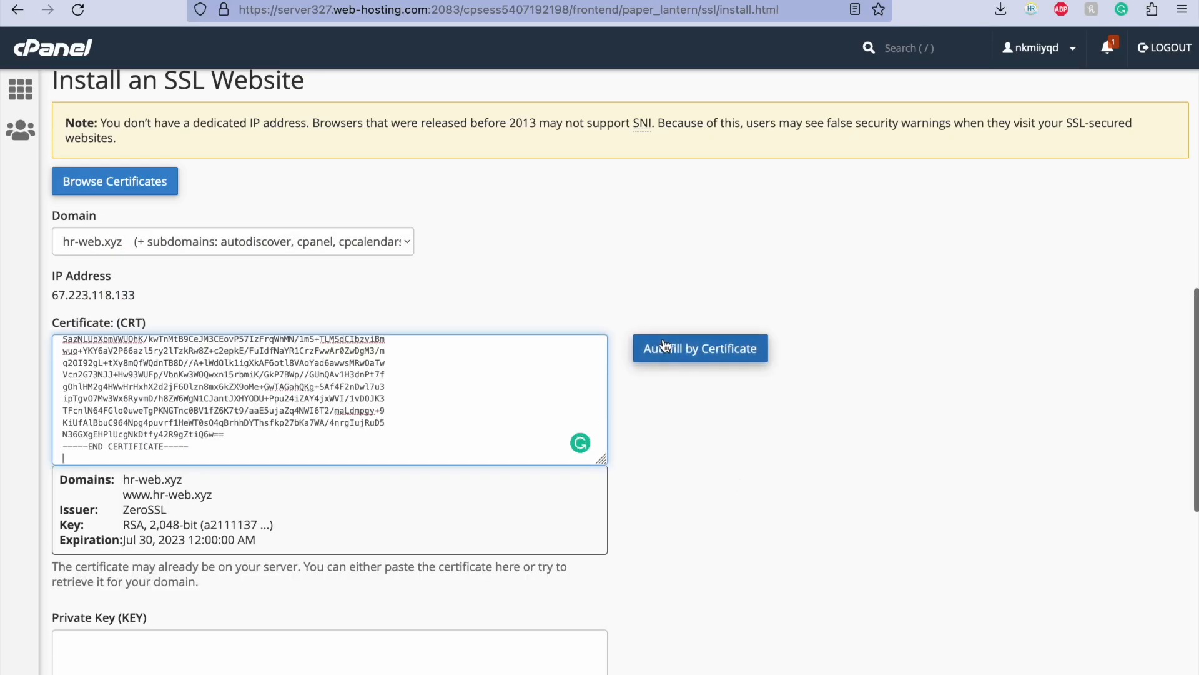
scroll(684, 440, "down", 3)
key("super+Tab")
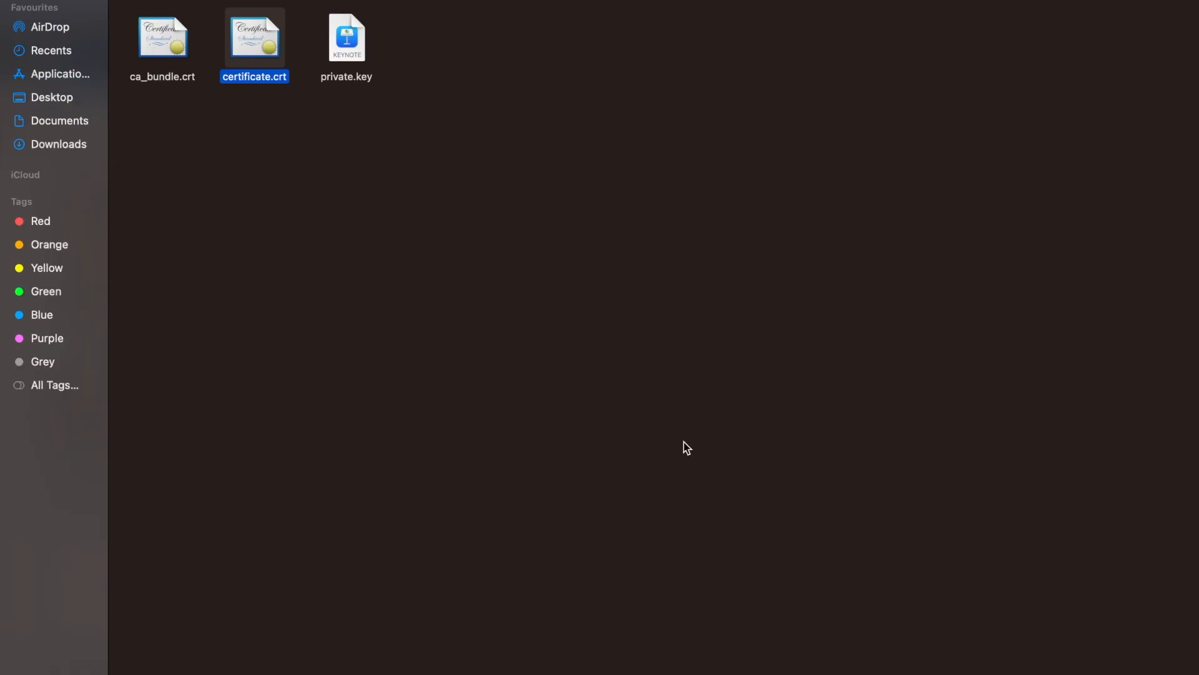
key("super+Tab")
key("super+Tab")
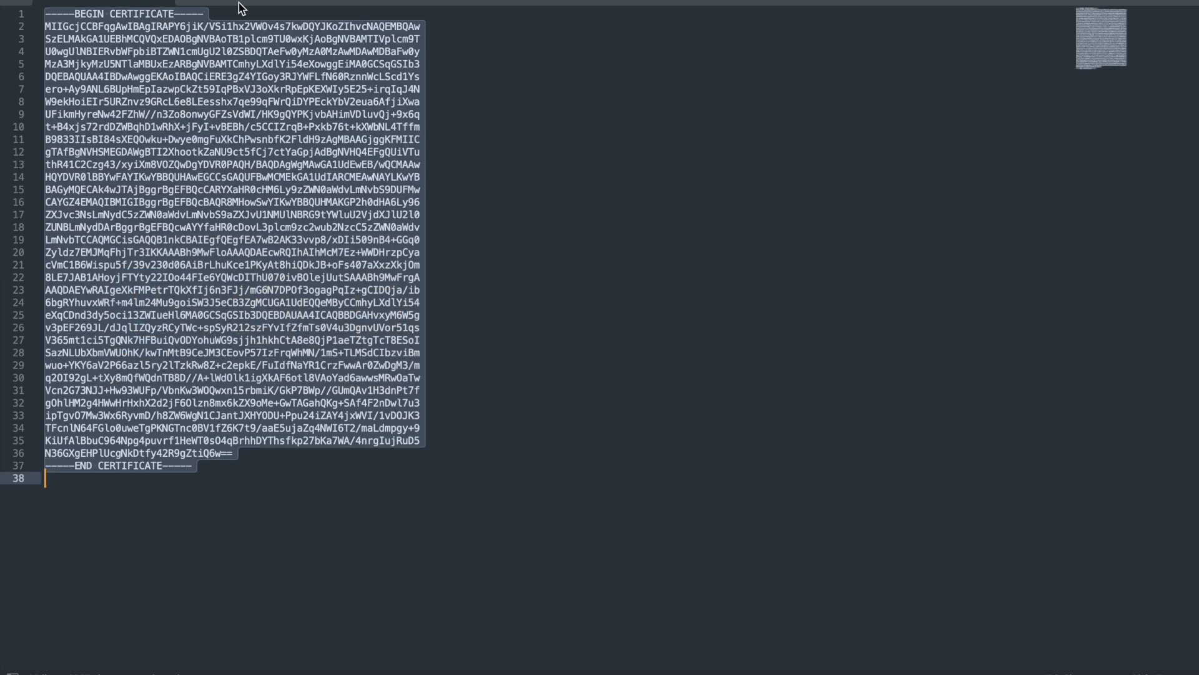
key("super+Tab")
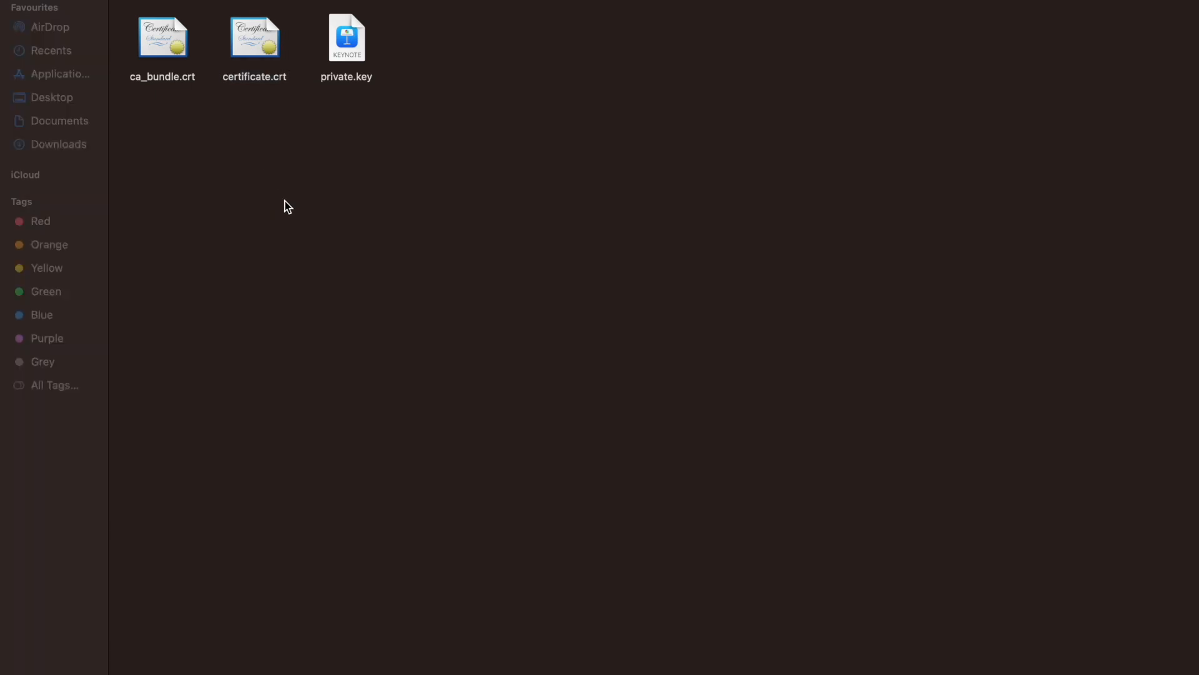
key("super+Tab")
key("super+Tab")
Step: Place the cursor in the Private Key (KEY) field, and open private.key from the extracted folder in Finder with Sublime Text
scroll(321, 371, "down", 6)
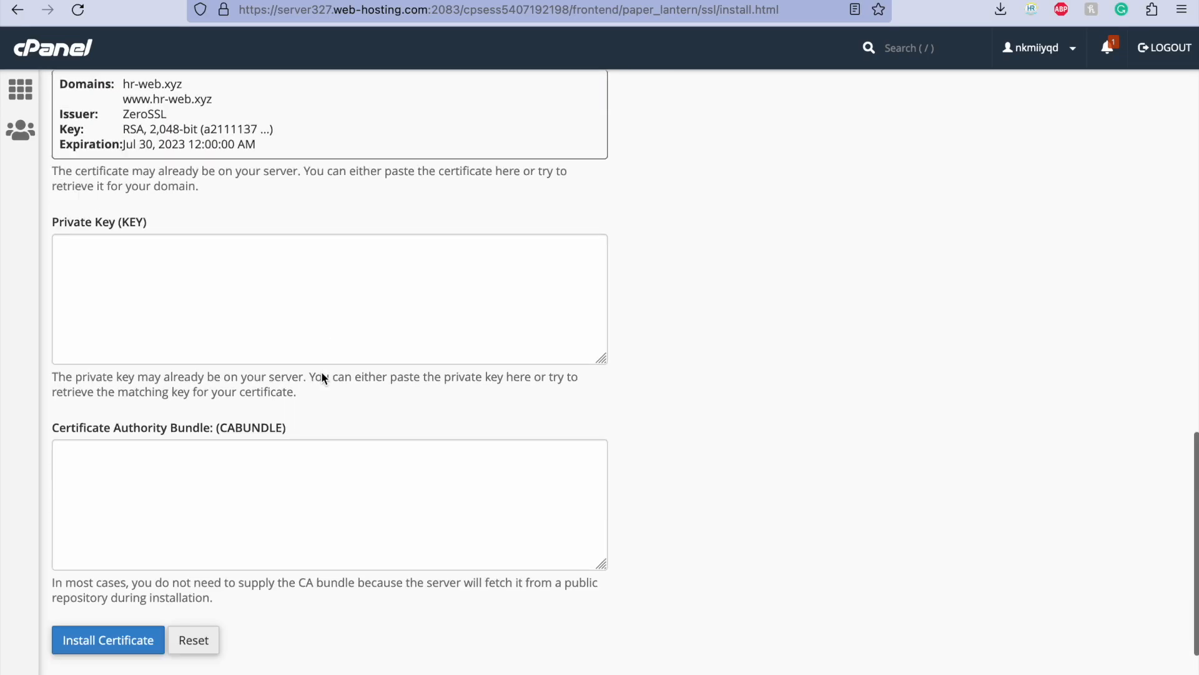
left_click(213, 269)
key("super+Tab")
key("super+Tab")
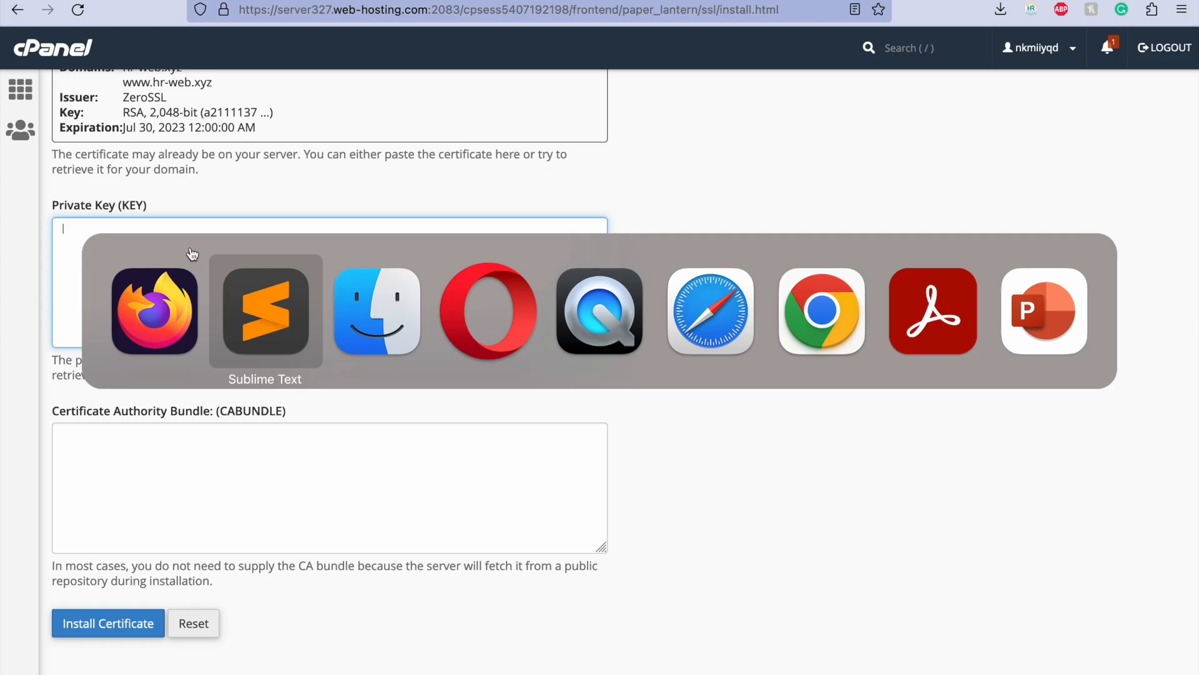
left_click(358, 39)
right_click(358, 39)
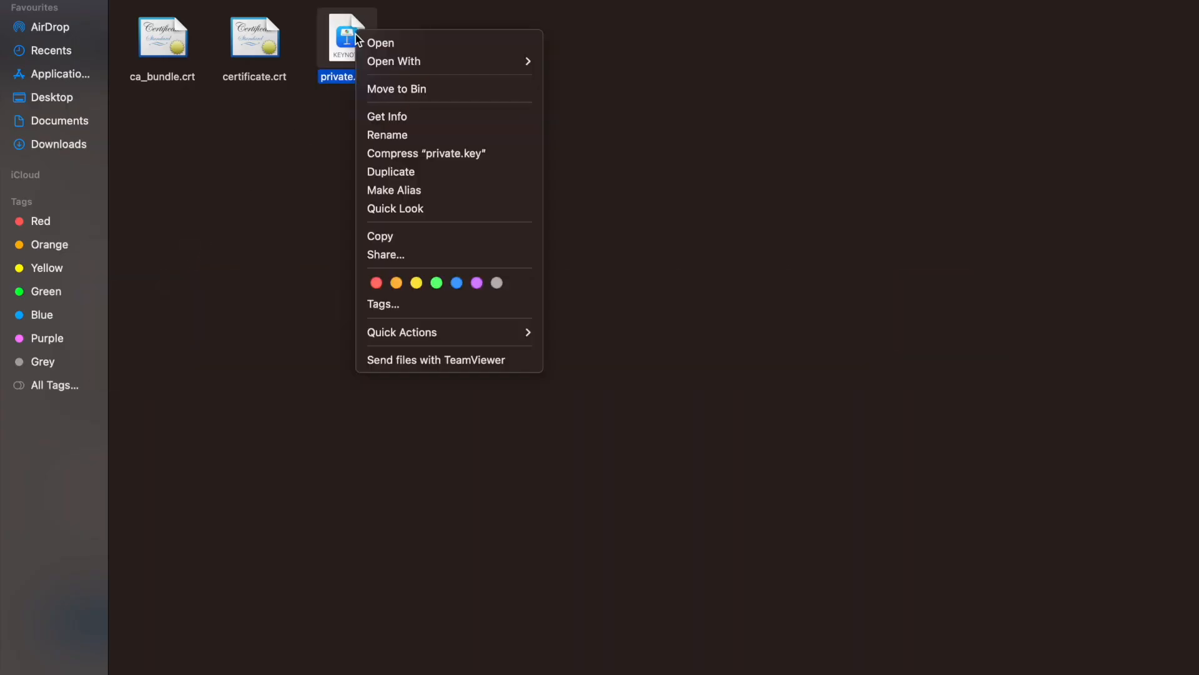
mouse_move(414, 60)
left_click(592, 135)
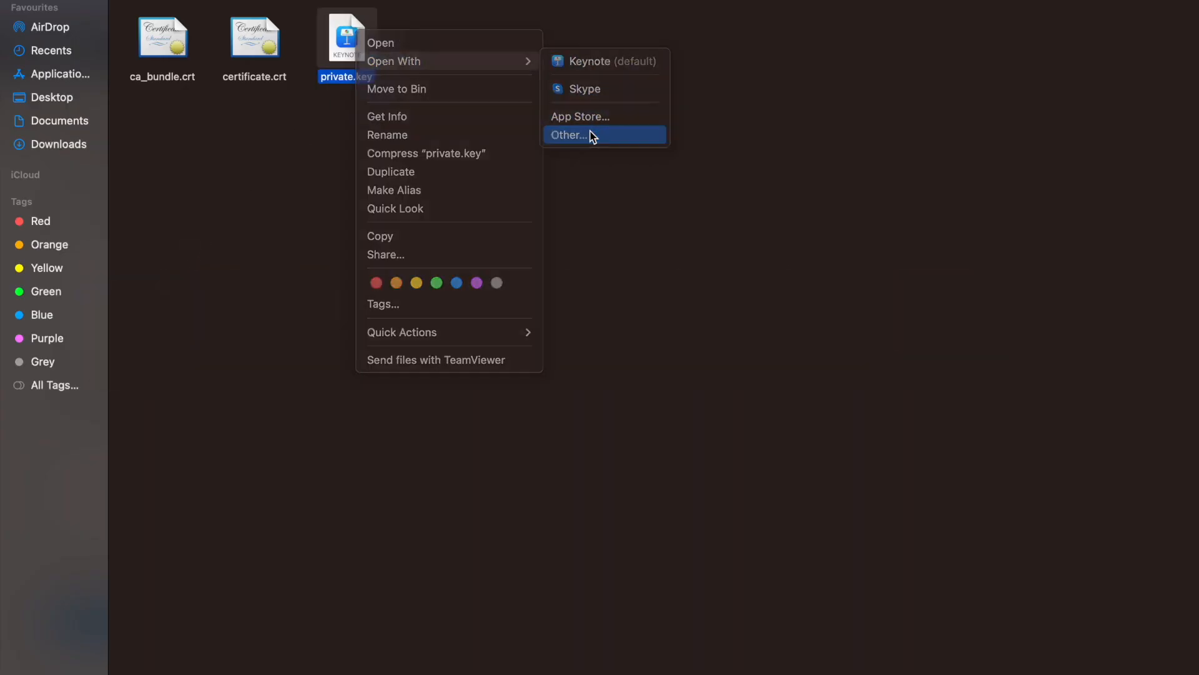
type("sublime")
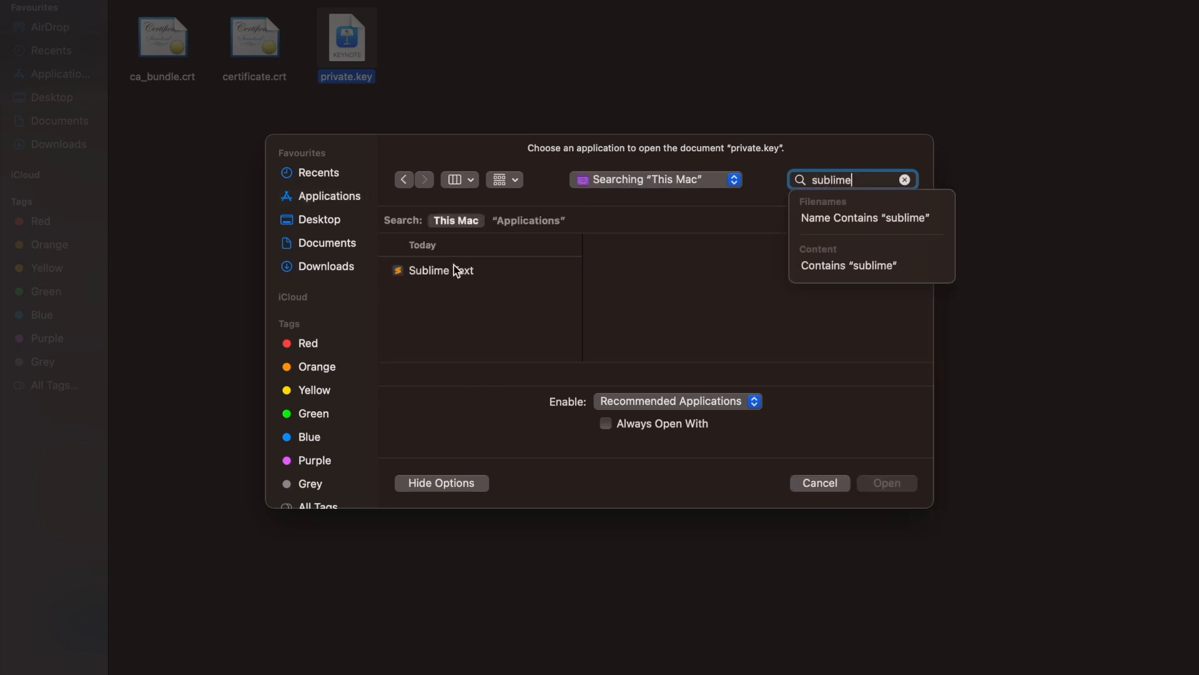
left_click(454, 267)
left_click(886, 483)
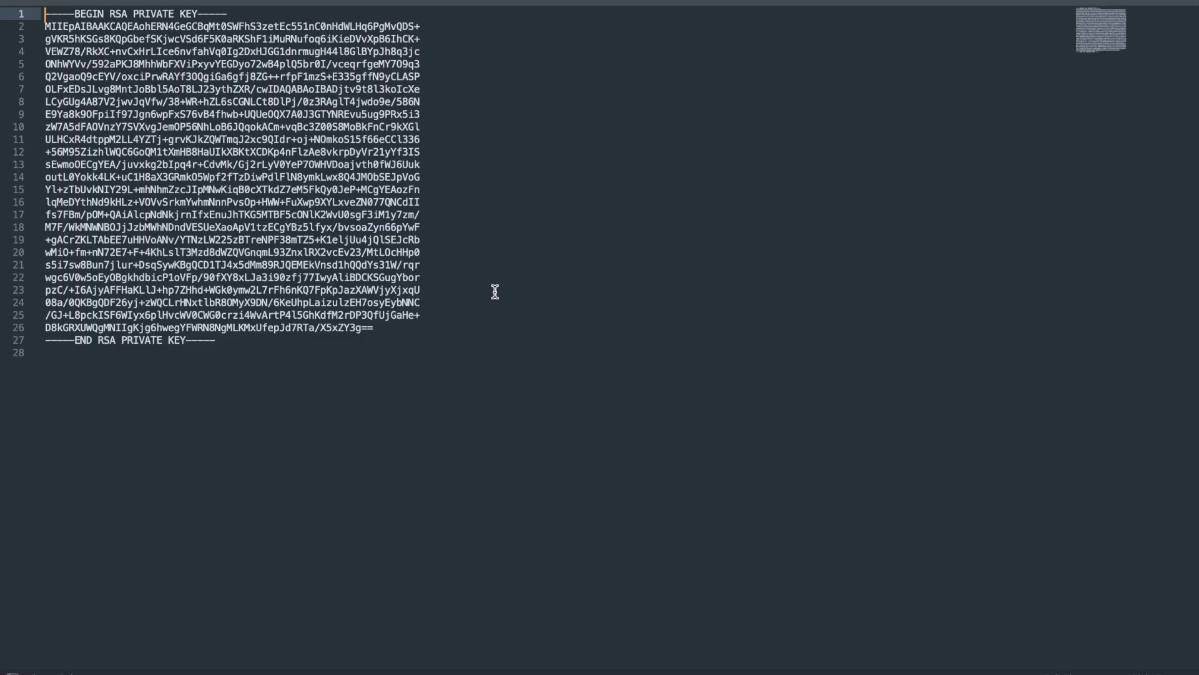
Step: Copy the entire text of private.key and paste it into the Private Key (KEY) field in cPanel
key("super+a")
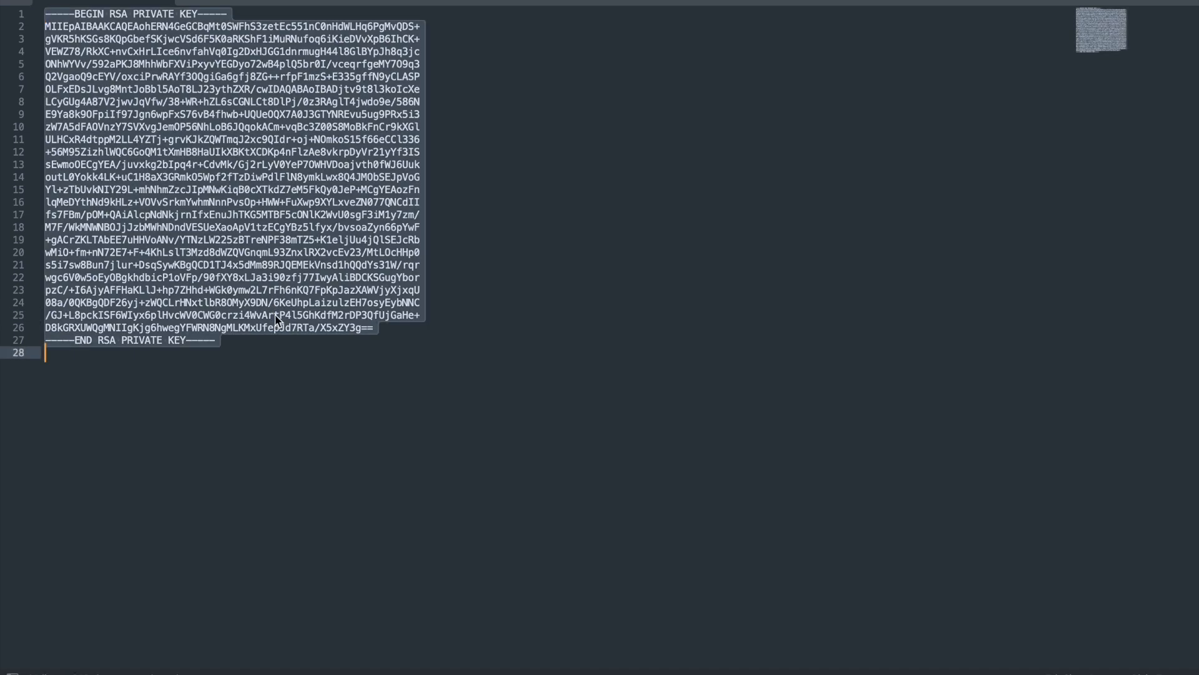
key("super+Tab")
key("super+Tab")
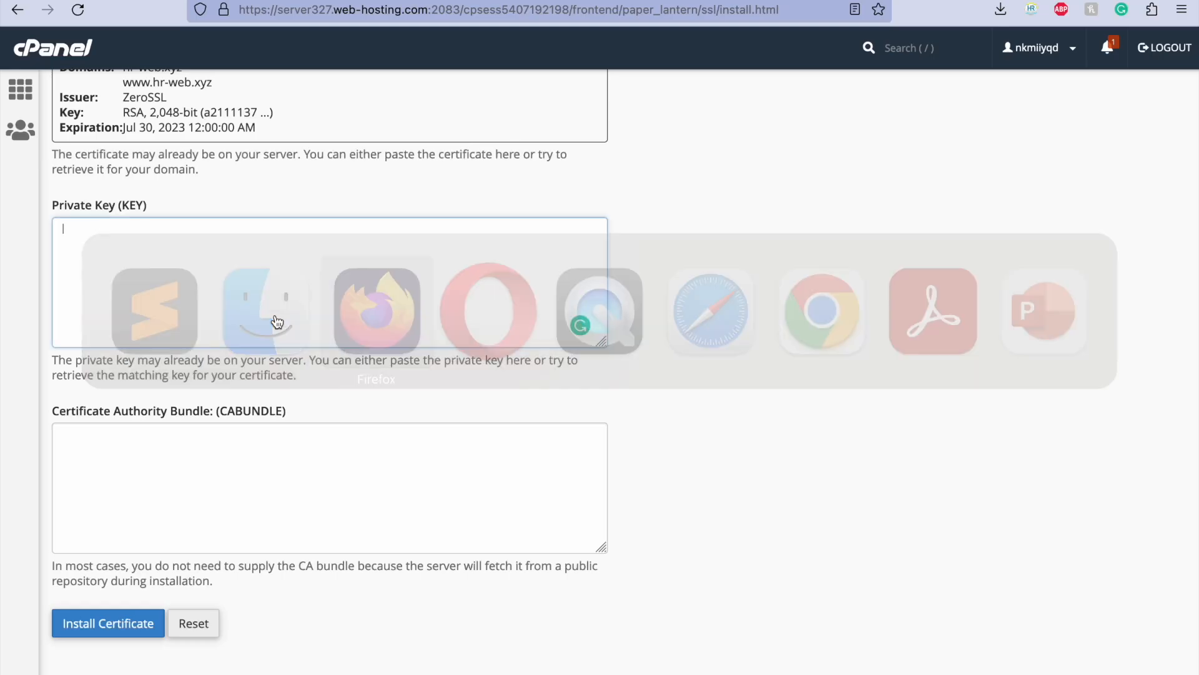
key("super+v")
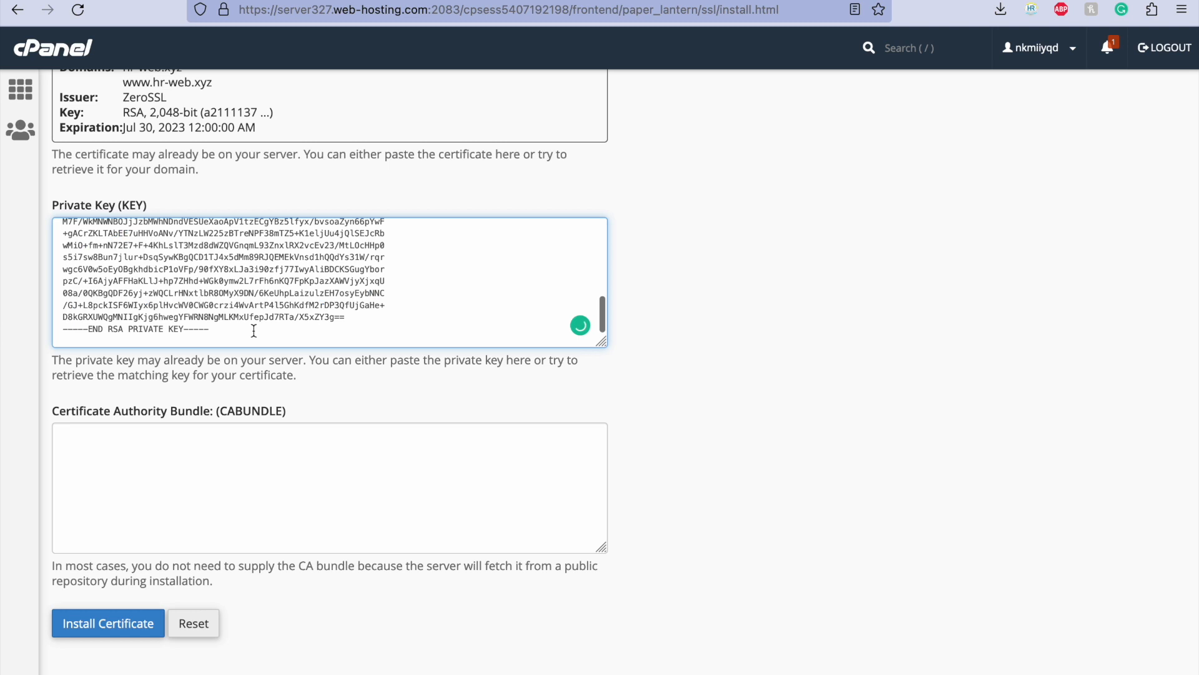
scroll(423, 310, "up", 1)
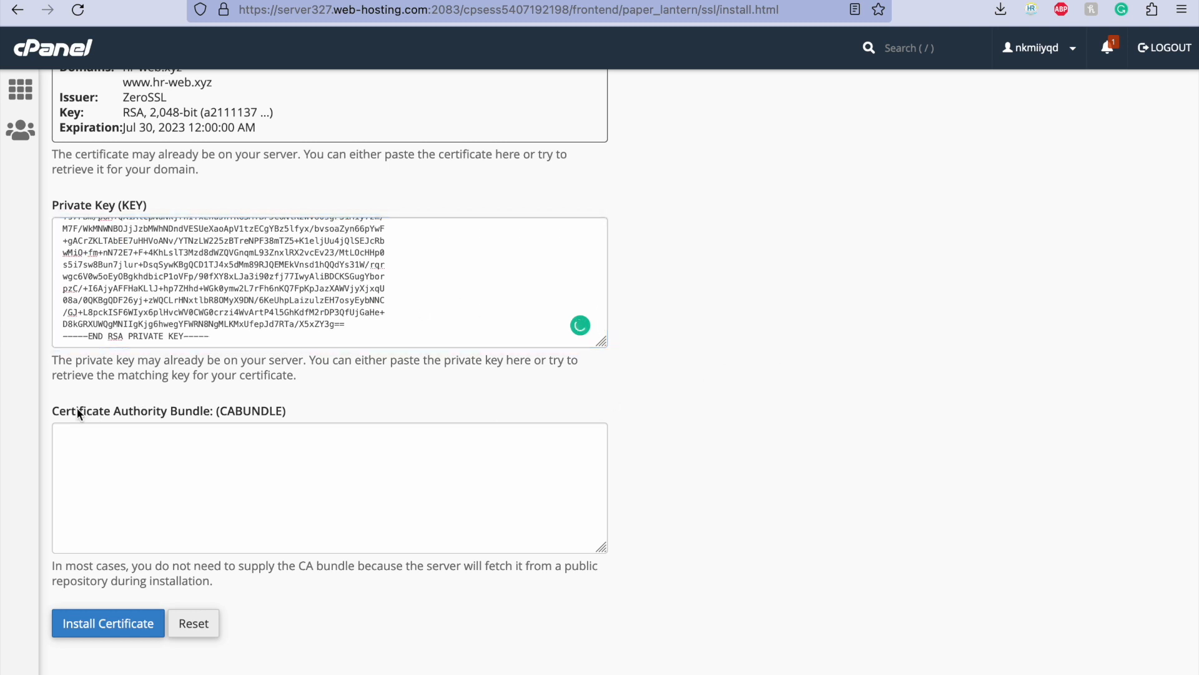
Step: Place the cursor in the Certificate Authority Bundle (CABUNDLE) field and switch to the extracted certificate folder in Finder
left_click_drag(70, 410, 170, 410)
left_click(170, 411)
key("super+Tab")
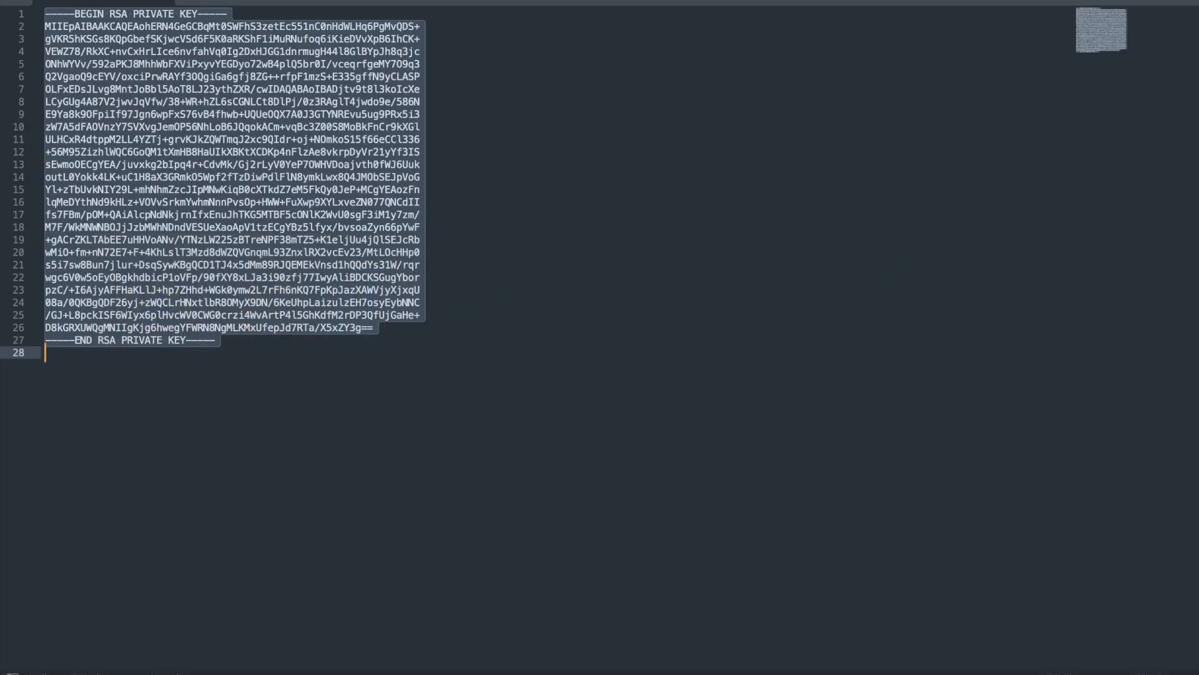
key("super+Tab")
key("super+Tab")
key("Tab")
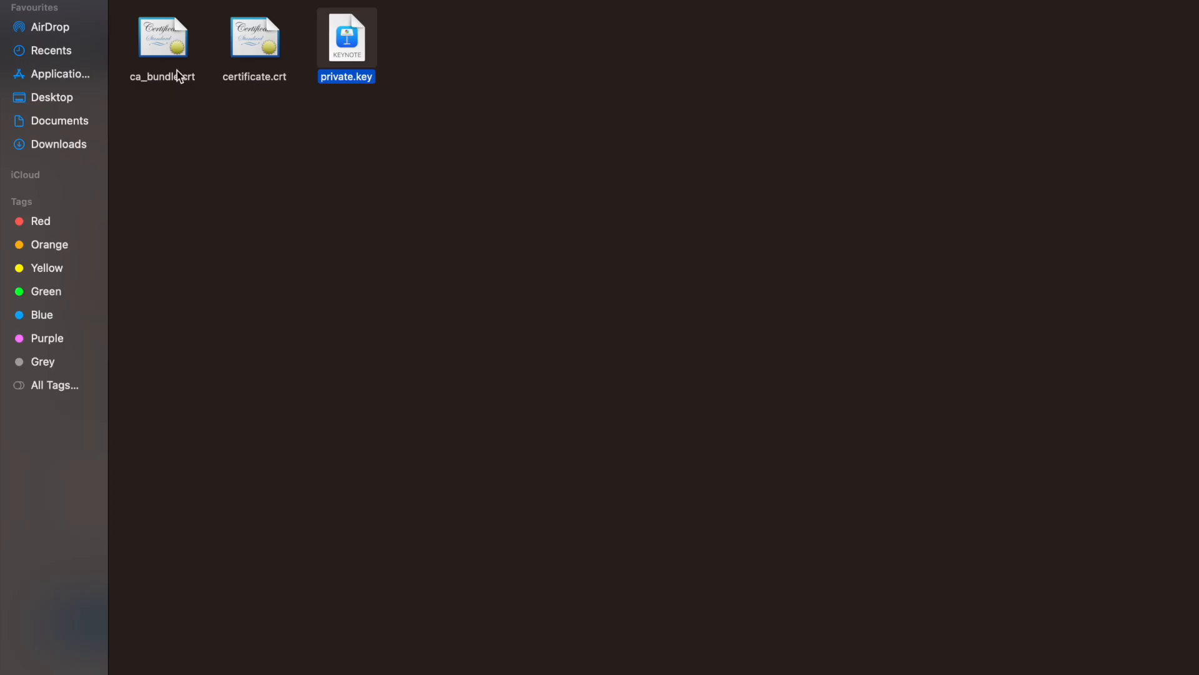
Step: Open ca_bundle.crt with Sublime Text
left_click(169, 50)
right_click(159, 41)
mouse_move(260, 70)
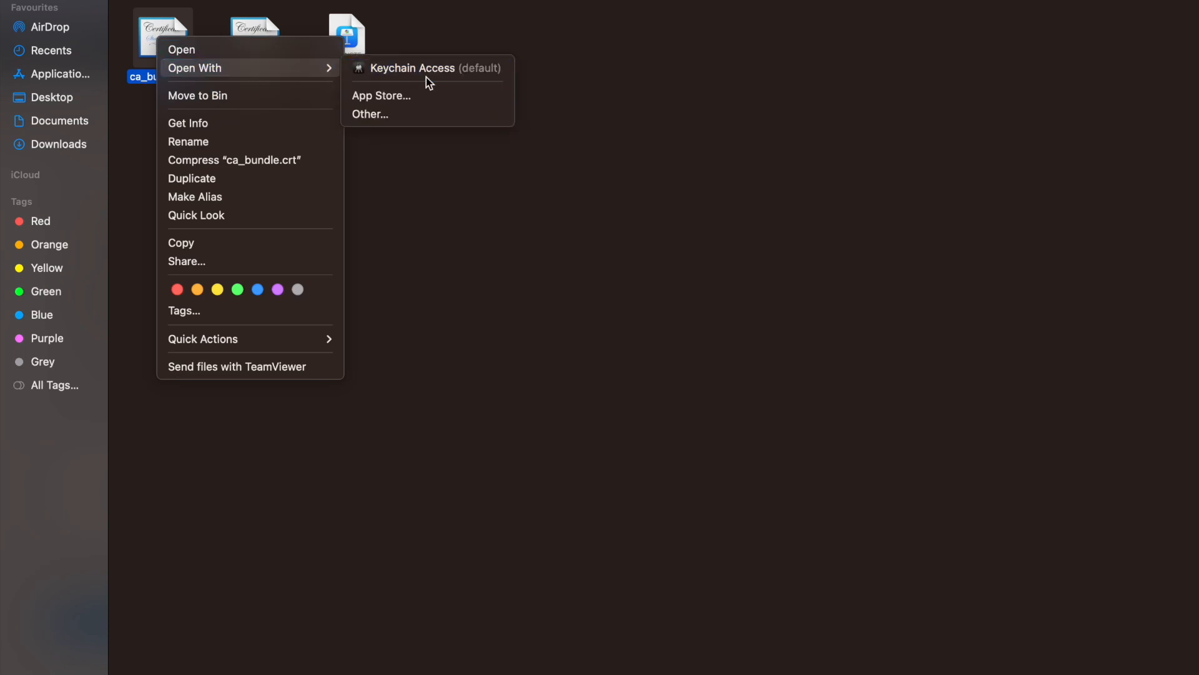
left_click(412, 114)
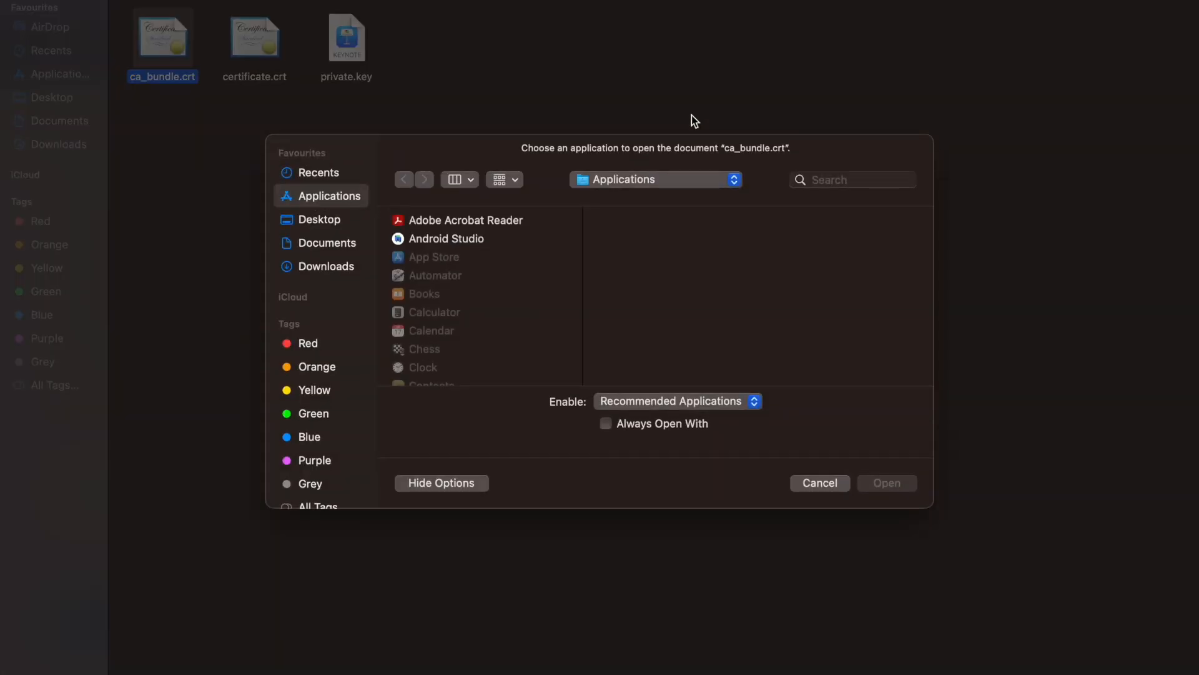
left_click(870, 180)
type("subli")
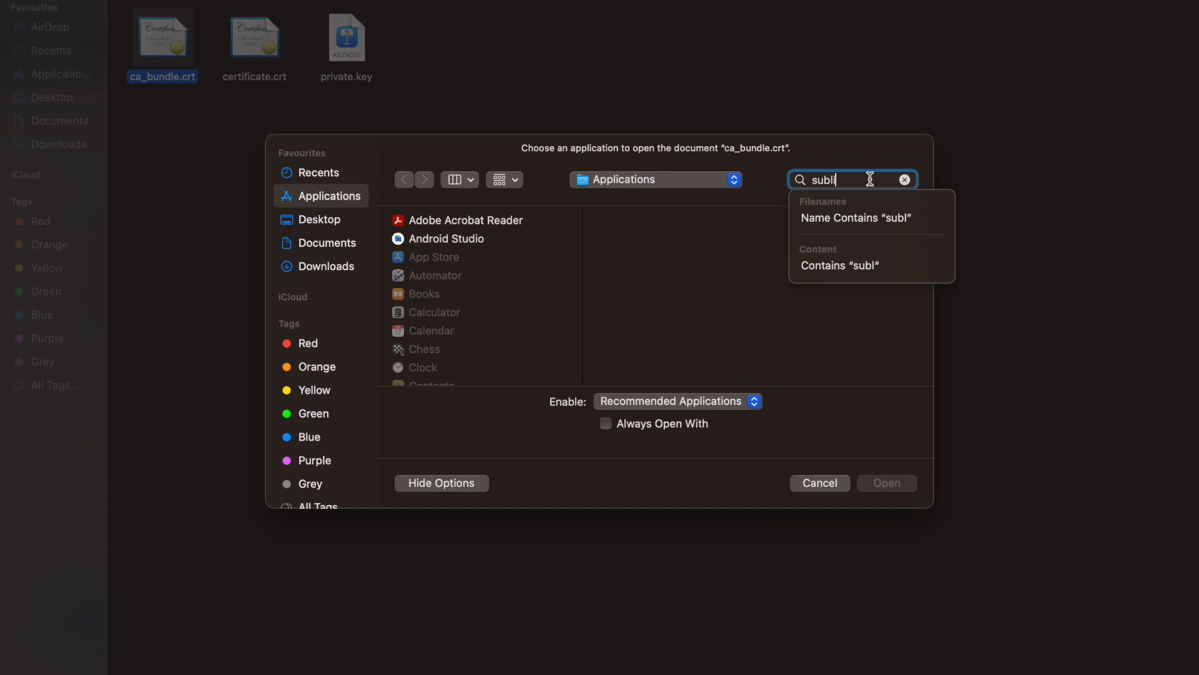
left_click(486, 279)
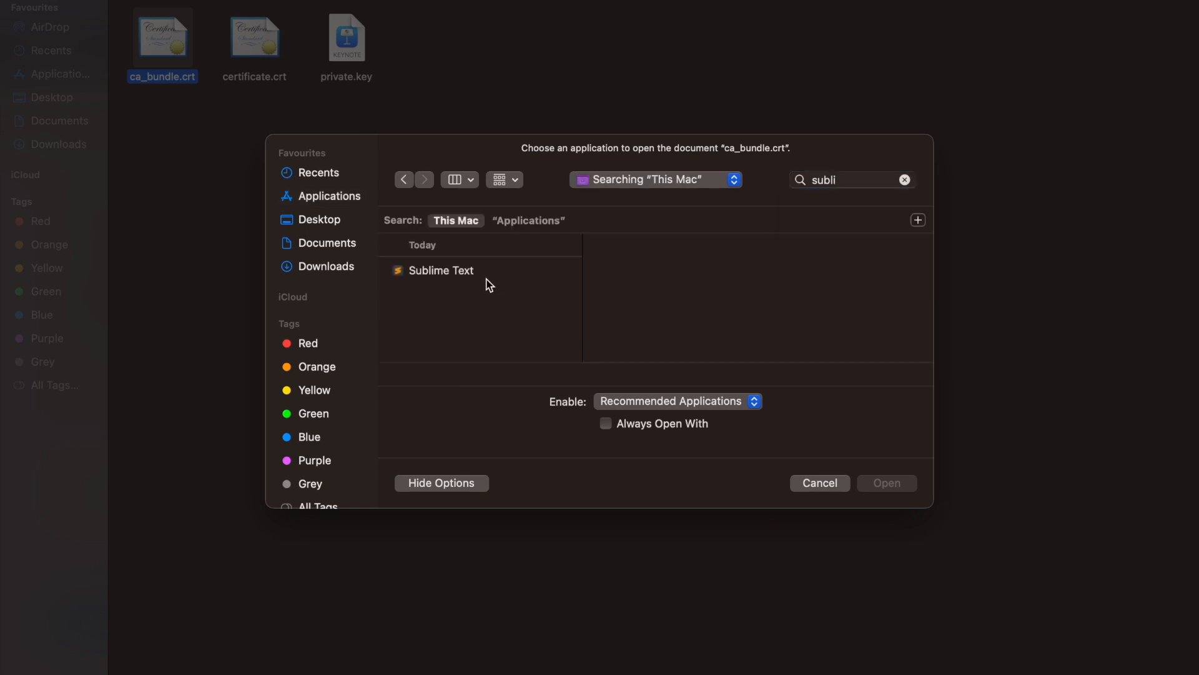
left_click(489, 271)
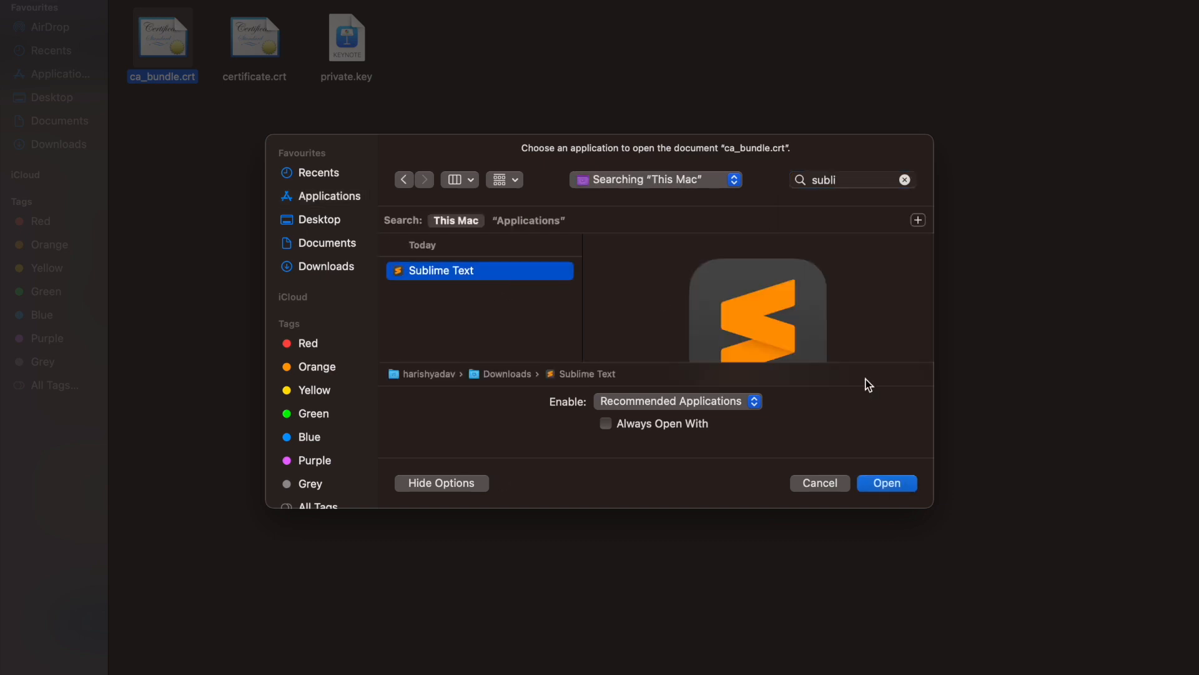
left_click(887, 482)
Step: Copy the entire text of ca_bundle.crt and paste it into the Certificate Authority Bundle (CABUNDLE) field in cPanel
key("super+a")
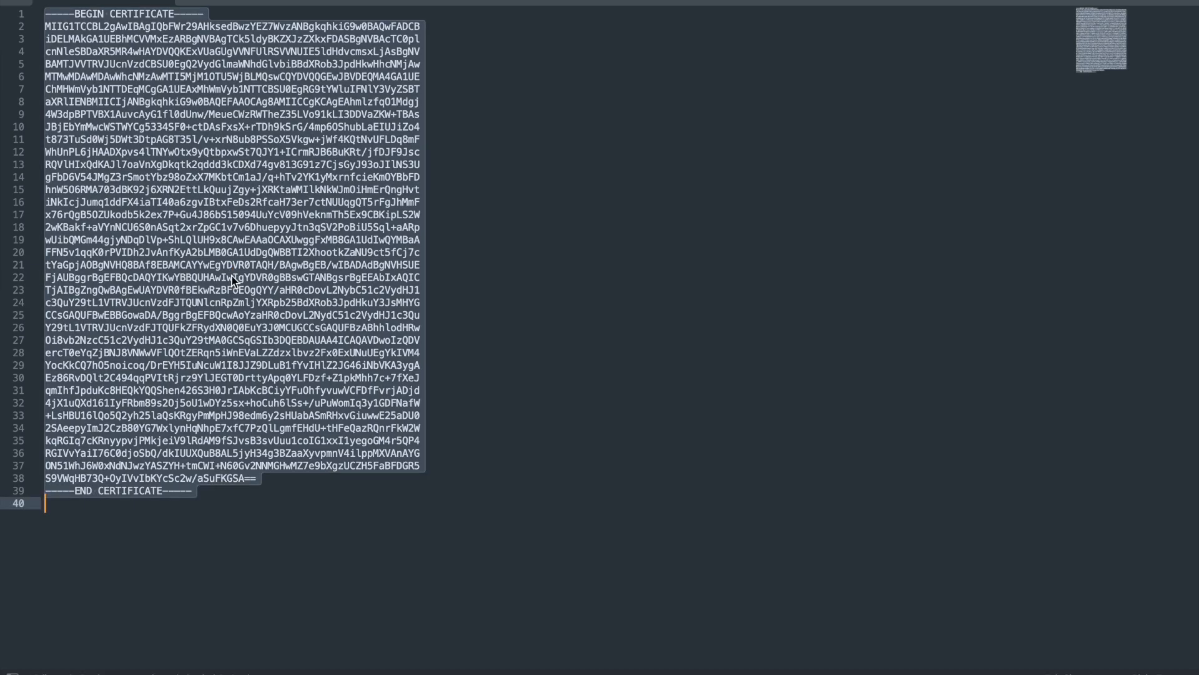
key("super+Tab")
key("super+Tab")
key("super+v")
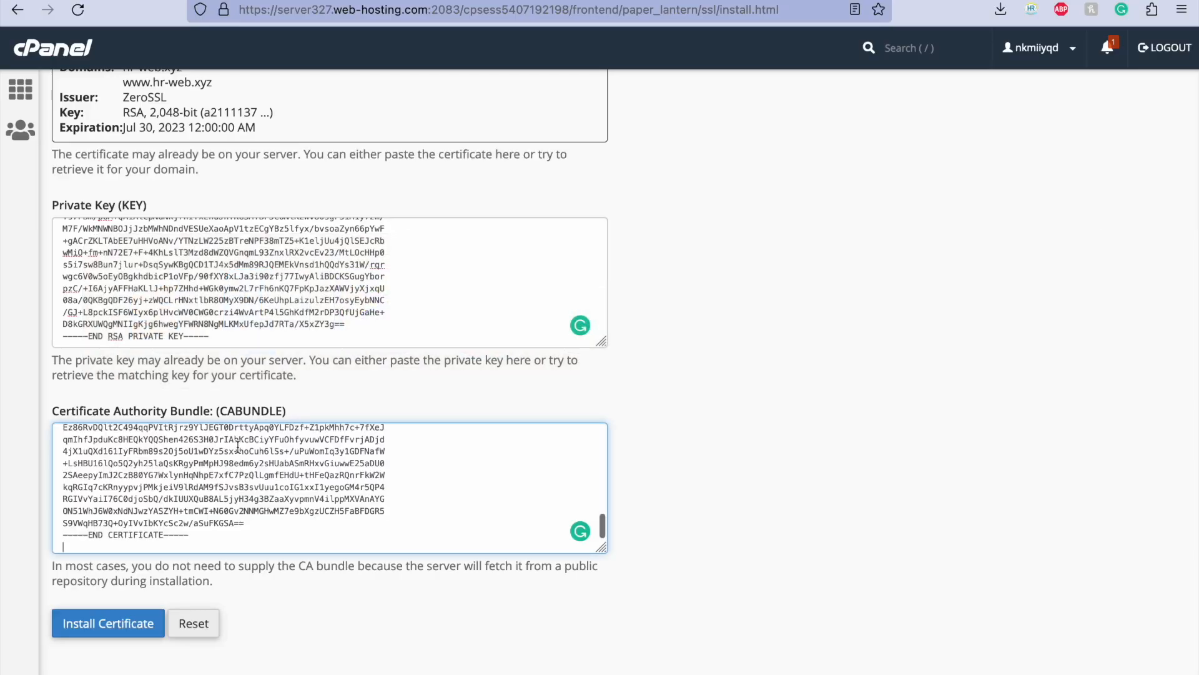
Step: Check the pasted key and bundle contents, and install the certificate for hr-web.xyz
scroll(791, 490, "down", 1)
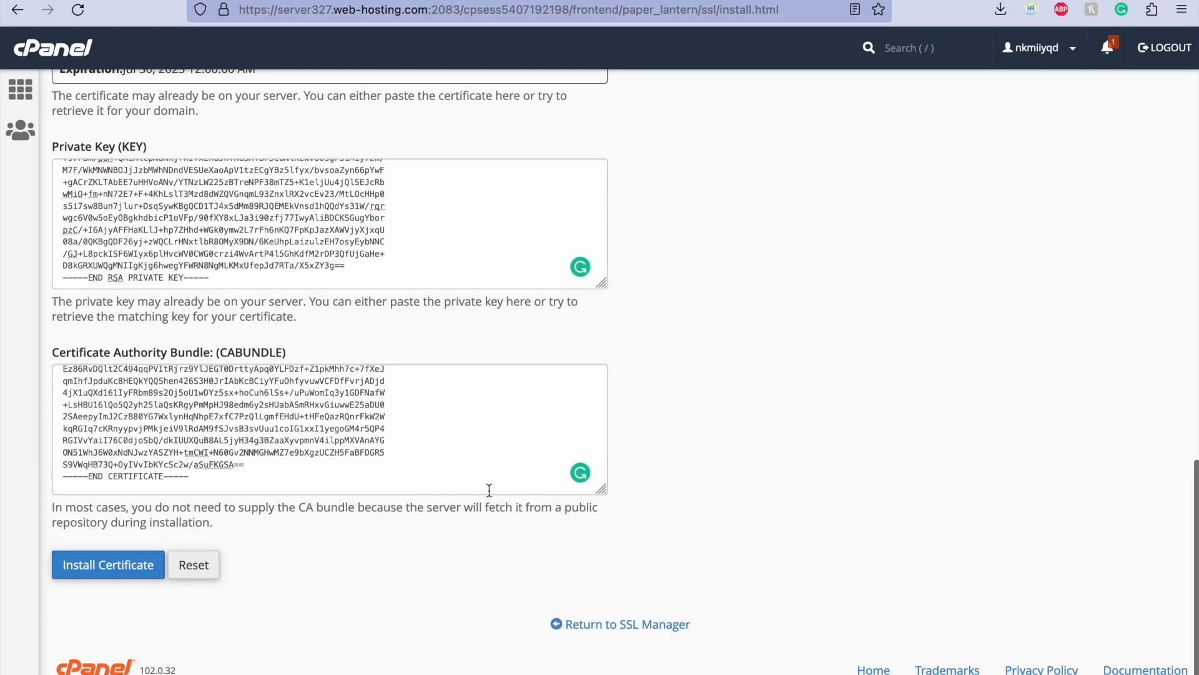
scroll(494, 491, "down", 1)
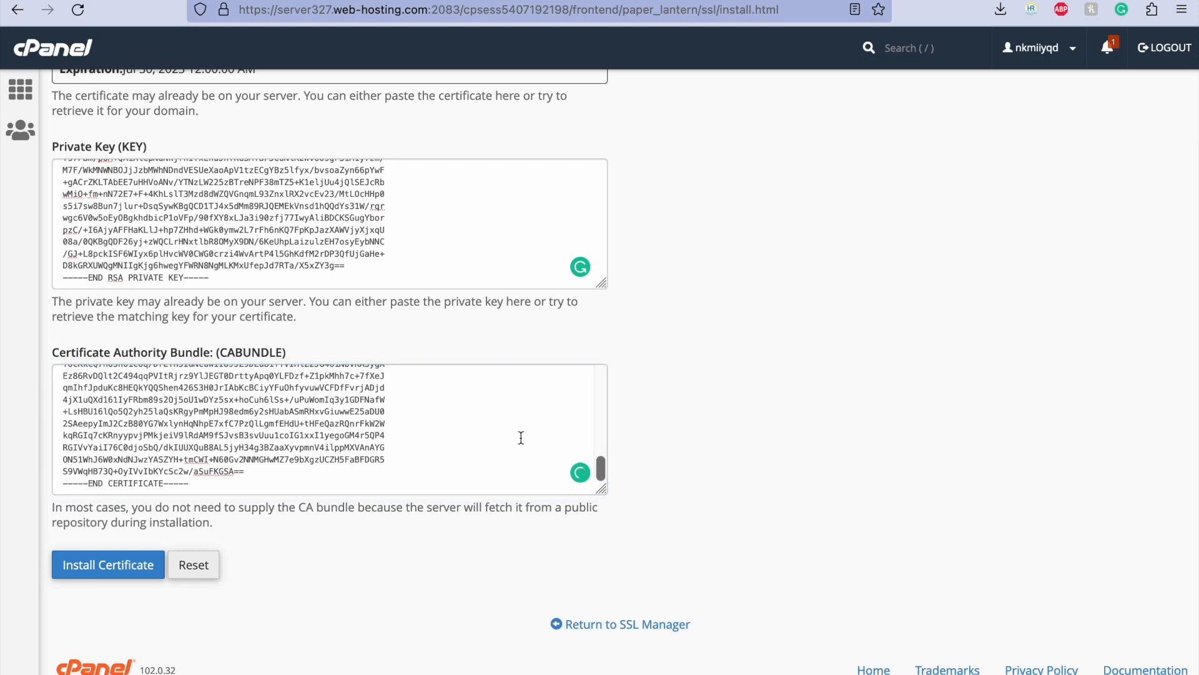
scroll(521, 437, "up", 5)
scroll(761, 308, "up", 10)
scroll(761, 309, "down", 15)
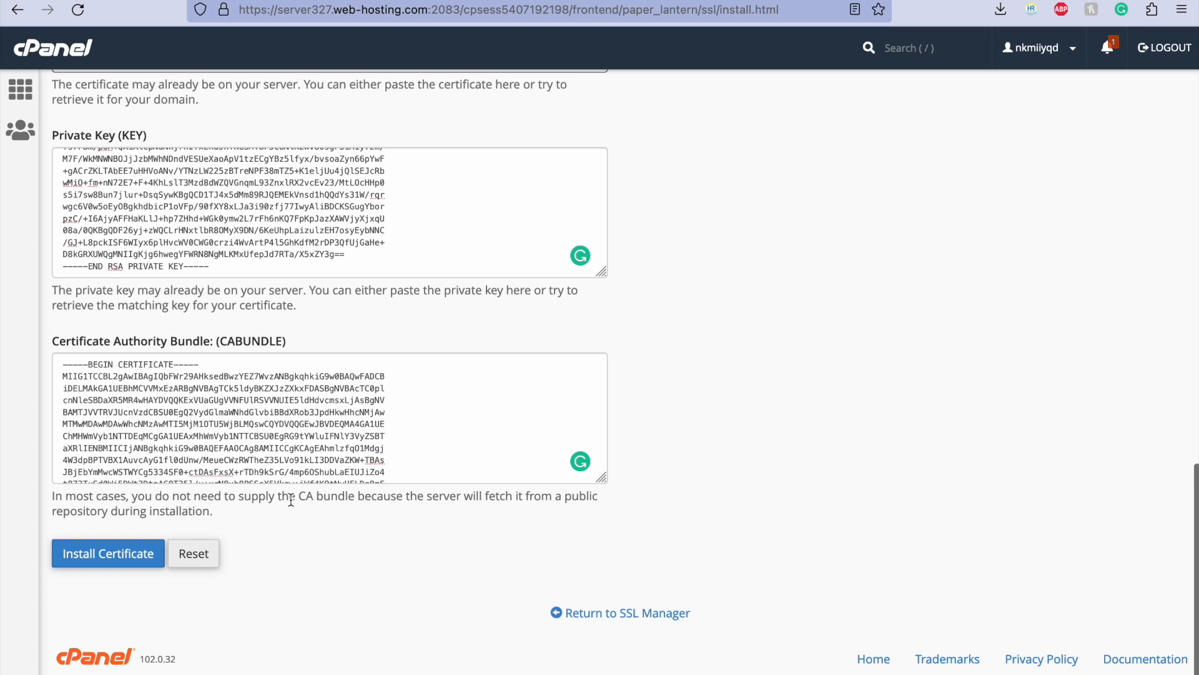
left_click(76, 556)
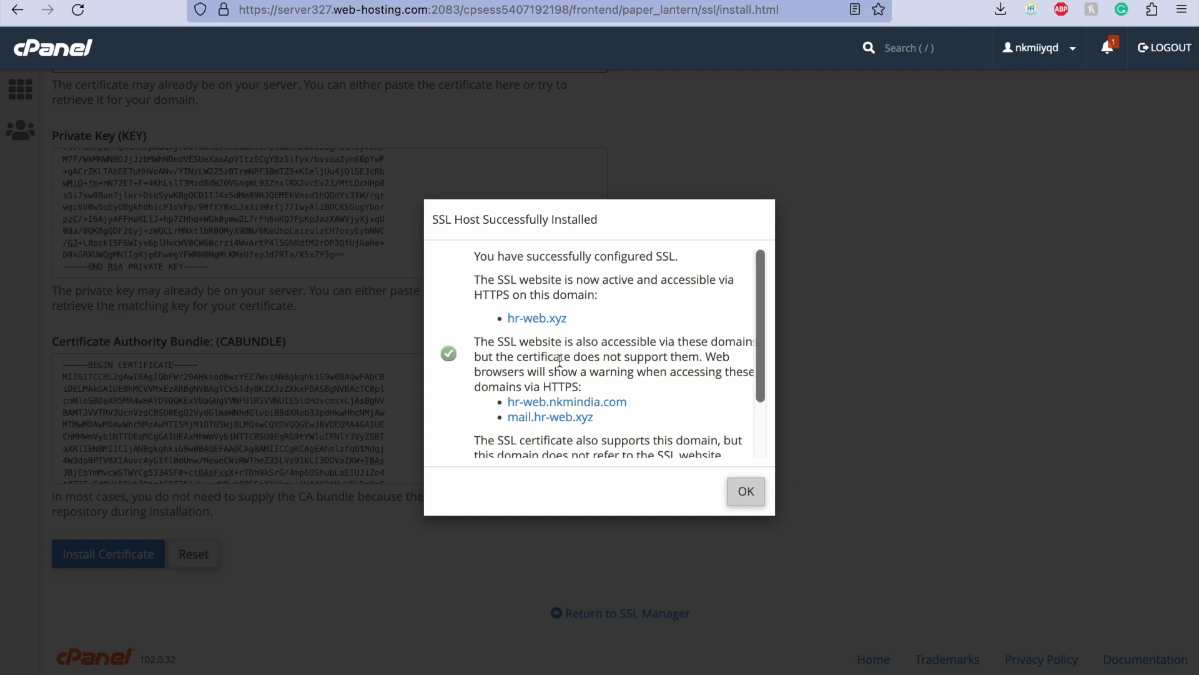
Step: Read which domains the SSL installation message lists and close the message
scroll(561, 368, "down", 2)
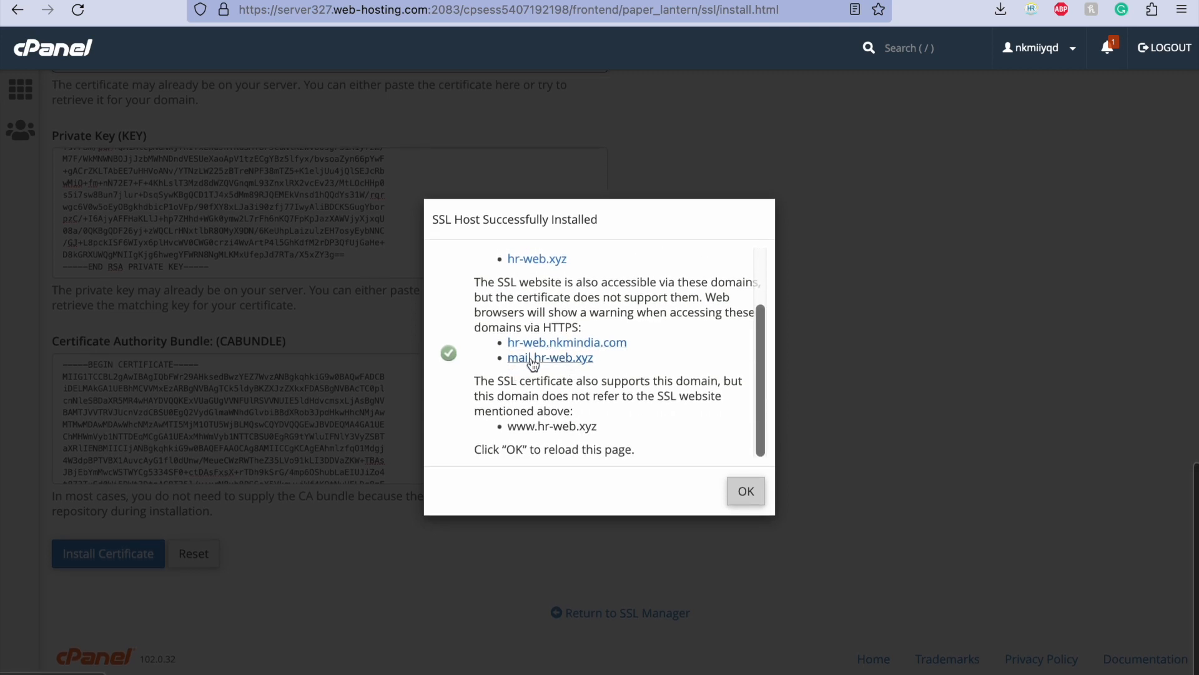
scroll(531, 346, "up", 1)
scroll(532, 347, "up", 1)
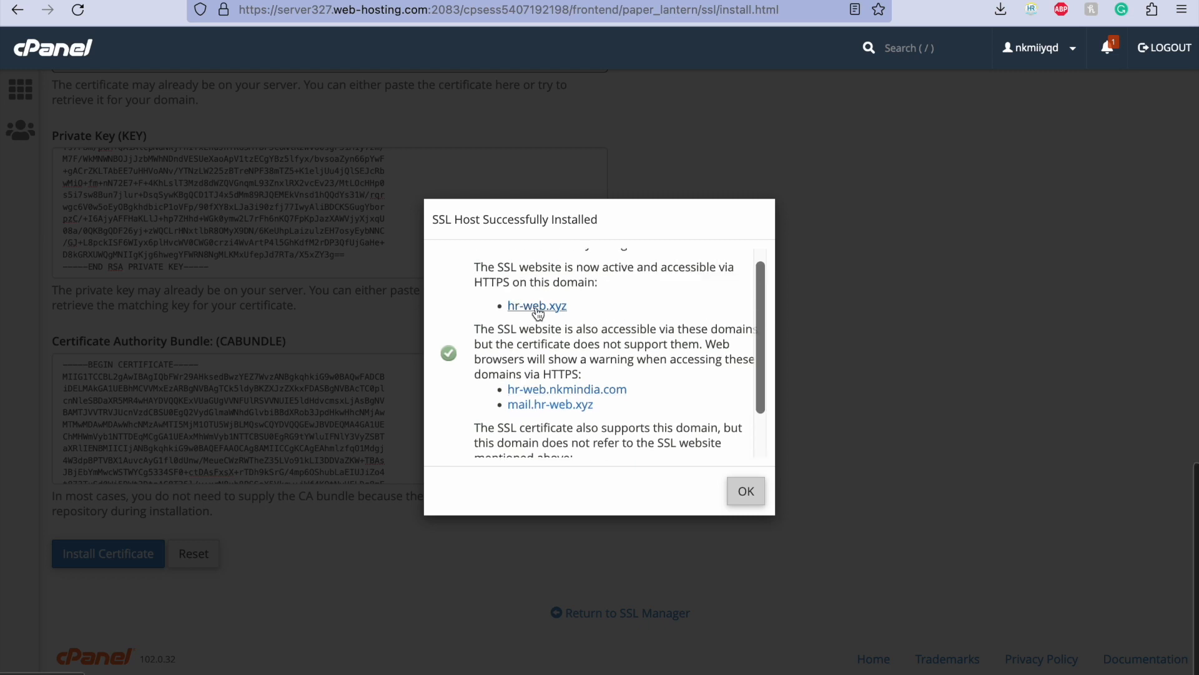
left_click(746, 490)
Step: Check the hr-web.xyz entries and certificate expiration under Manage Installed SSL Websites
scroll(594, 311, "up", 1)
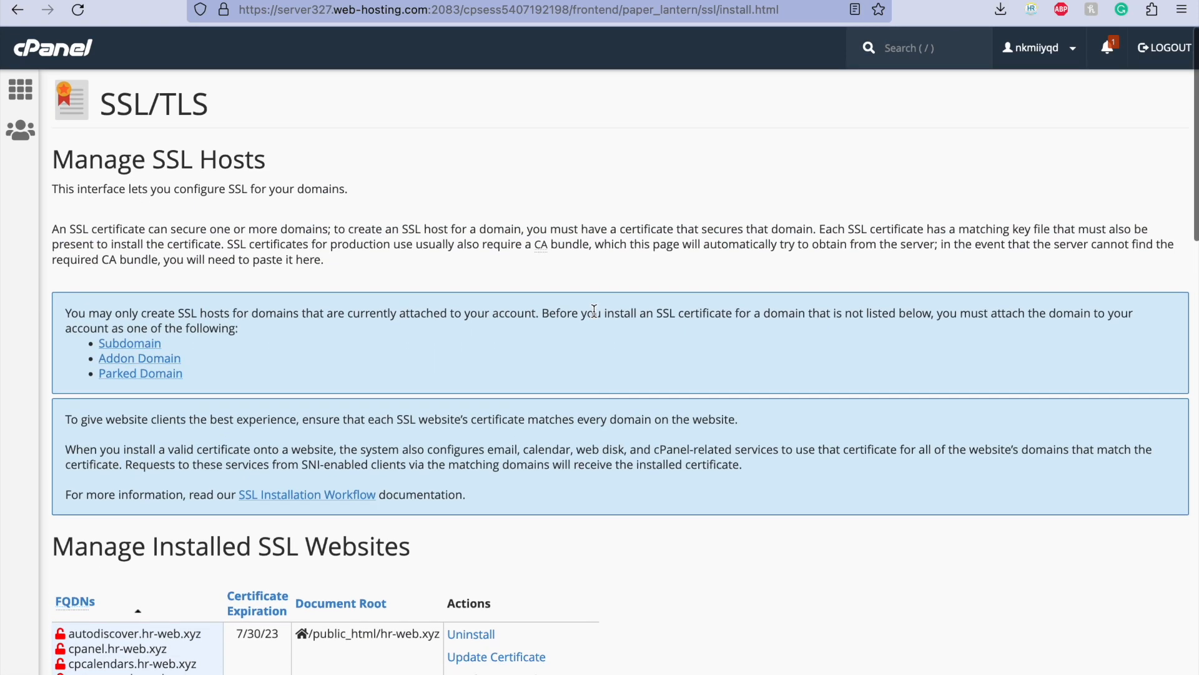
scroll(594, 311, "down", 2)
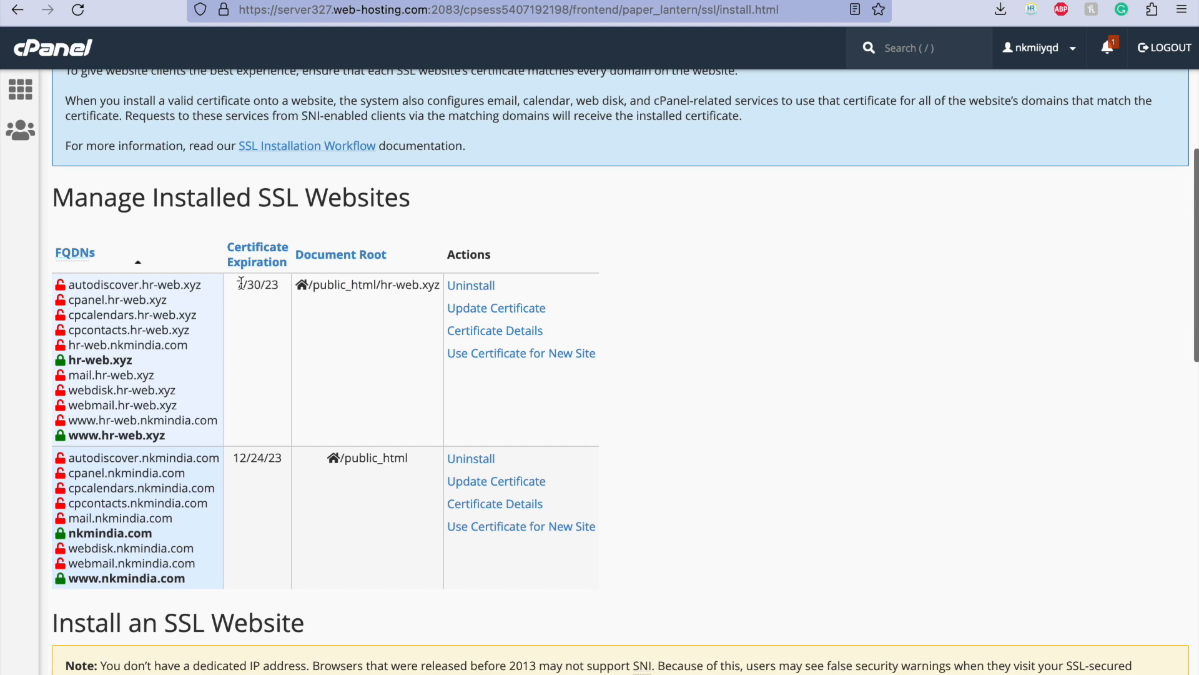
left_click(732, 271)
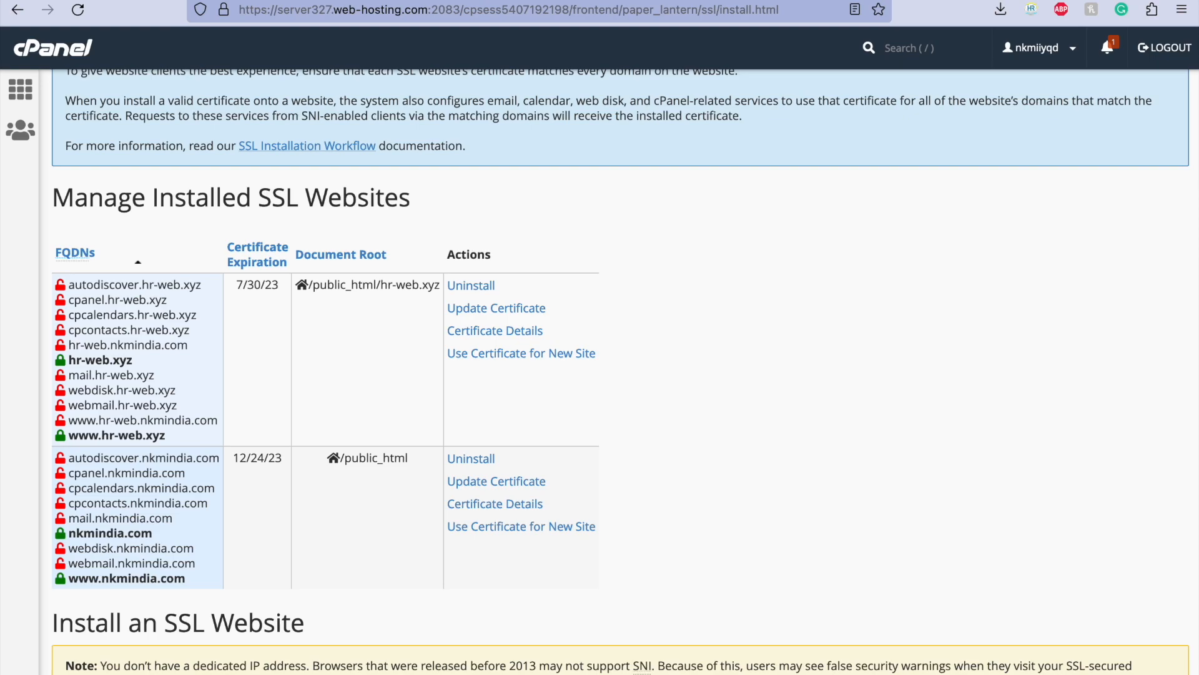
Step: Switch to the ZeroSSL page for hr-web.xyz and run its installation check
key("ctrl+Tab")
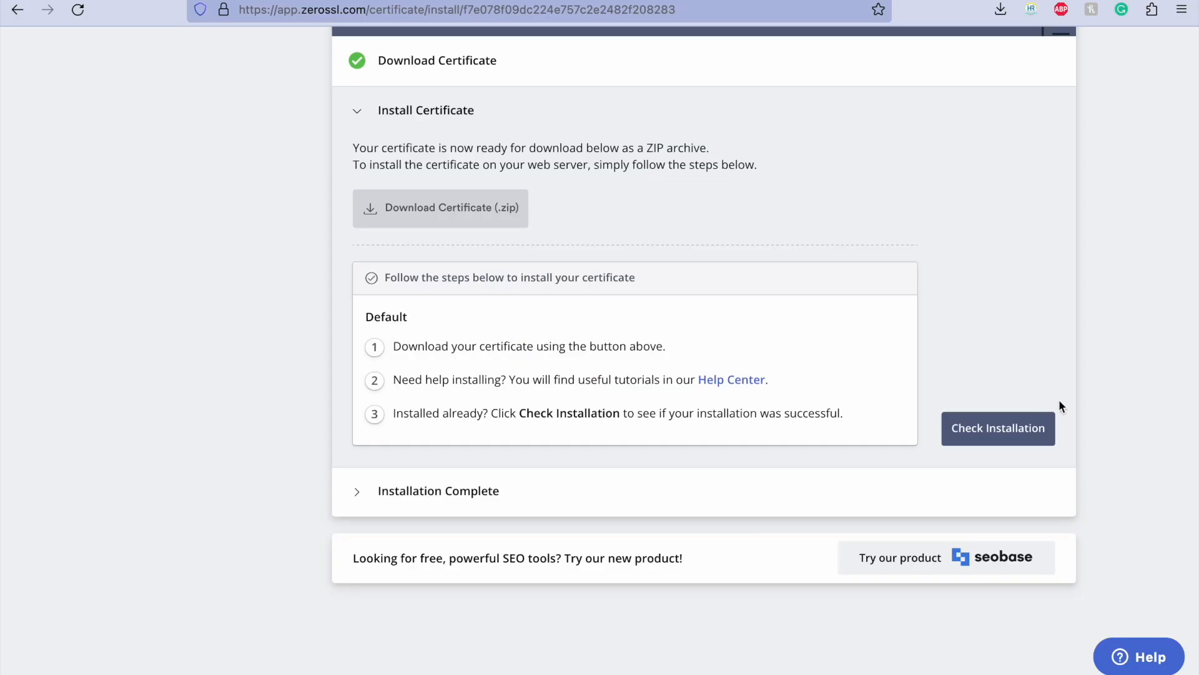
left_click(952, 430)
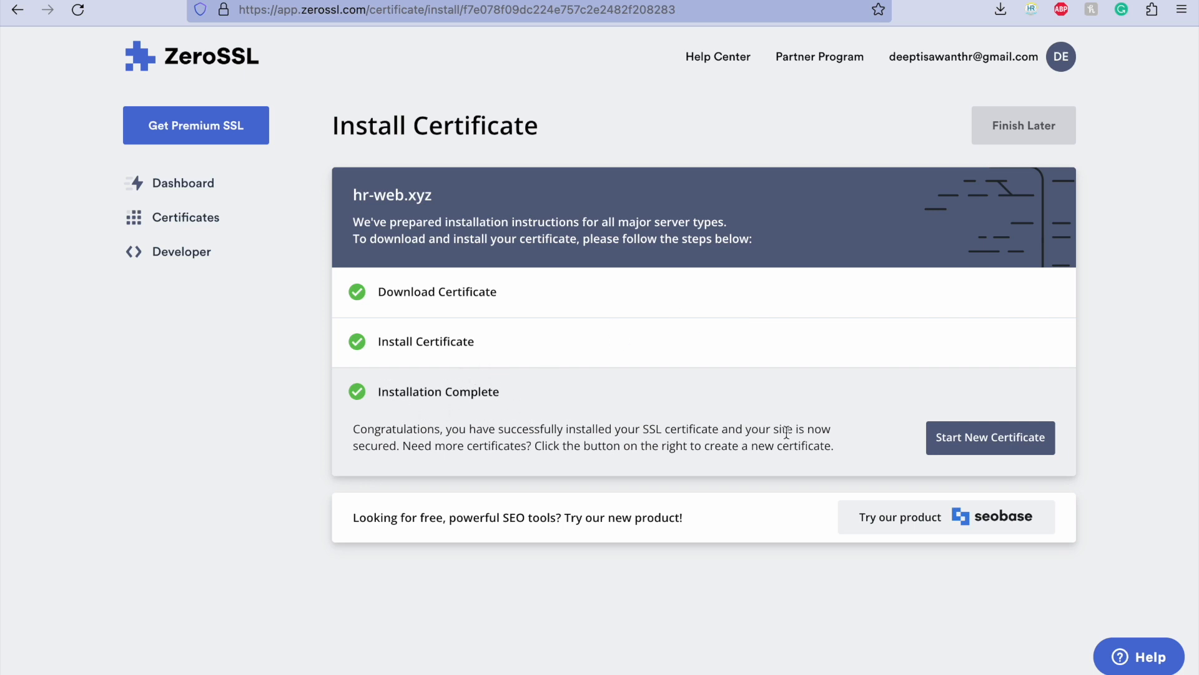
Step: Look through ZeroSSL's new certificate page and dashboard, and check the hr-web.xyz expiry date in the issued certificates list
left_click(956, 453)
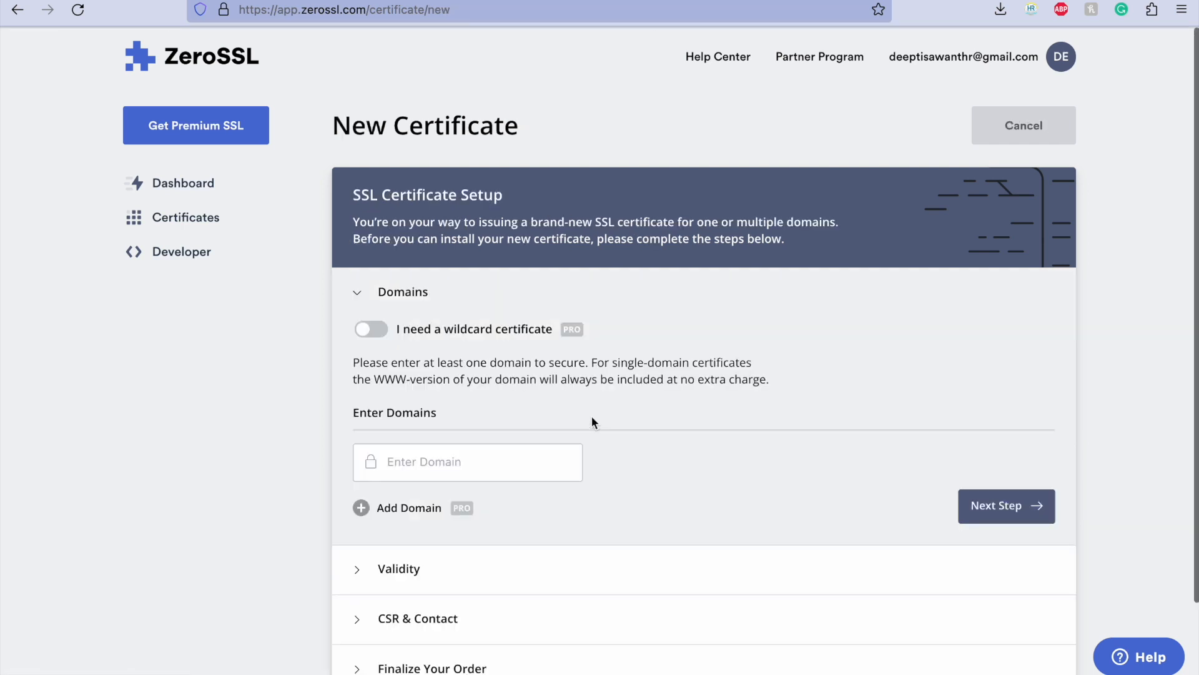
left_click(187, 184)
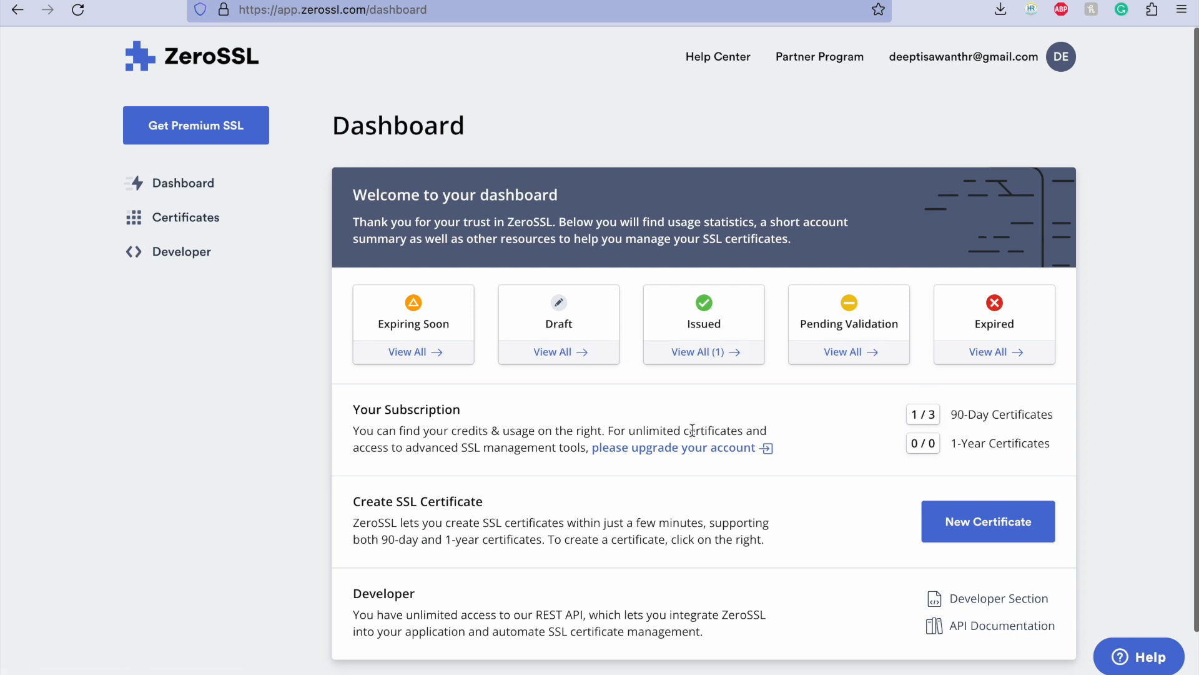
left_click(200, 231)
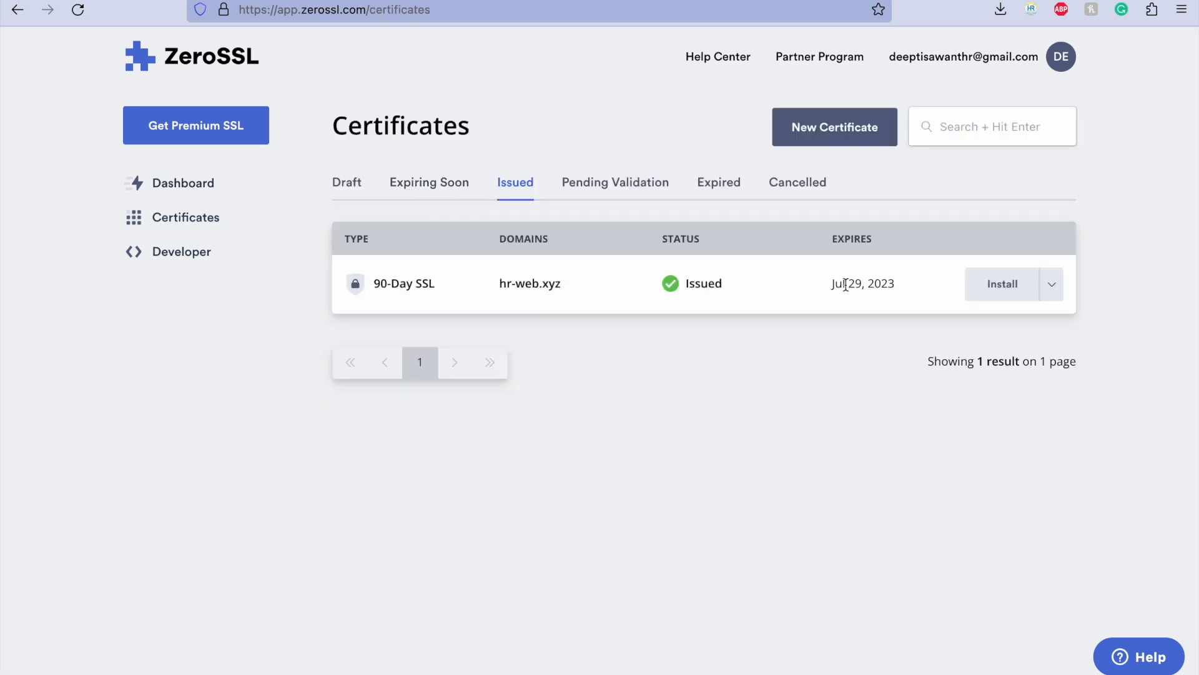
left_click_drag(830, 287, 905, 290)
left_click(905, 290)
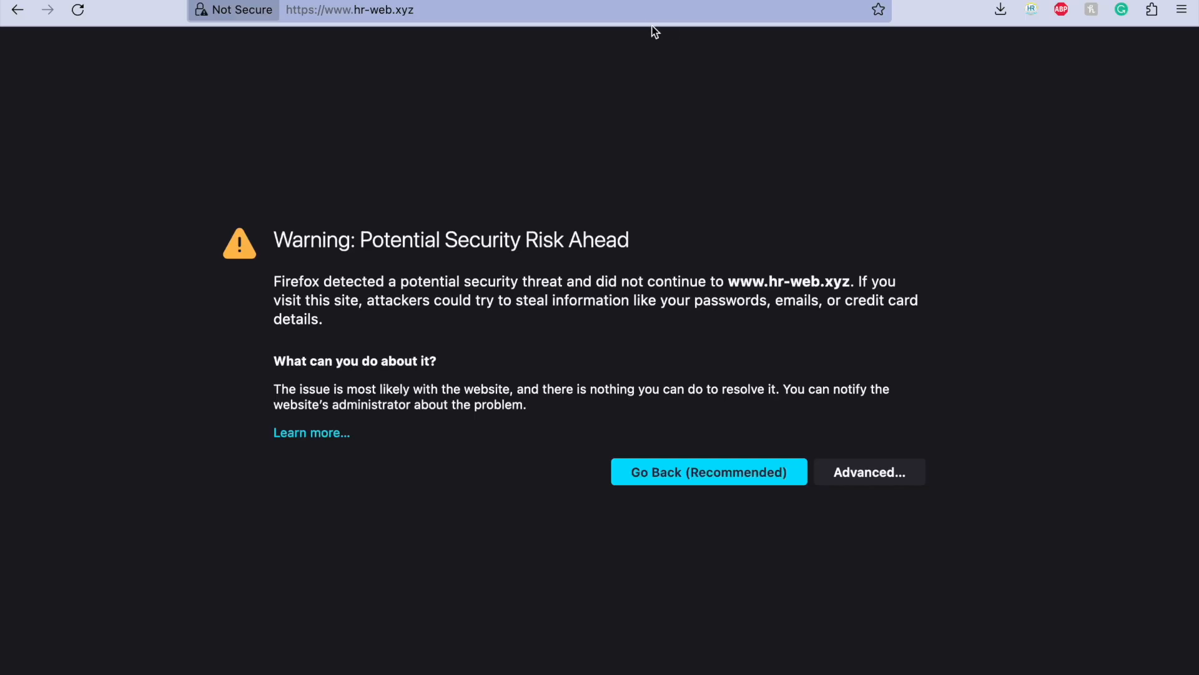
left_click(638, 13)
key("ctrl+c")
key("Return")
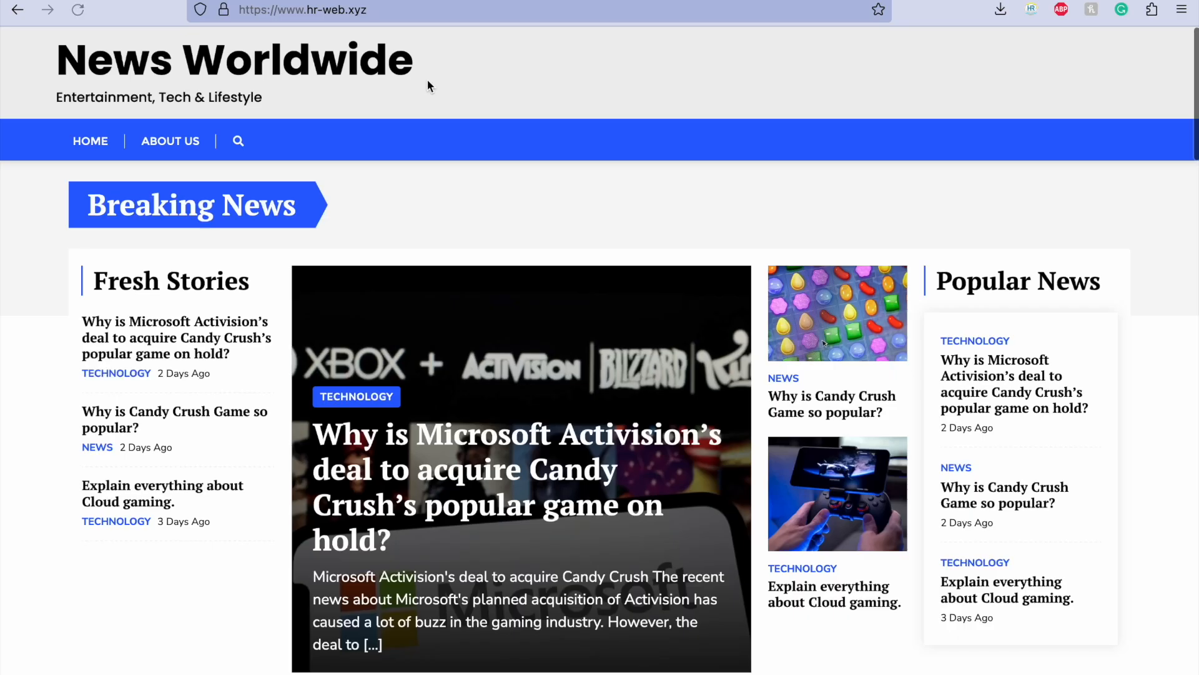
scroll(261, 375, "down", 10)
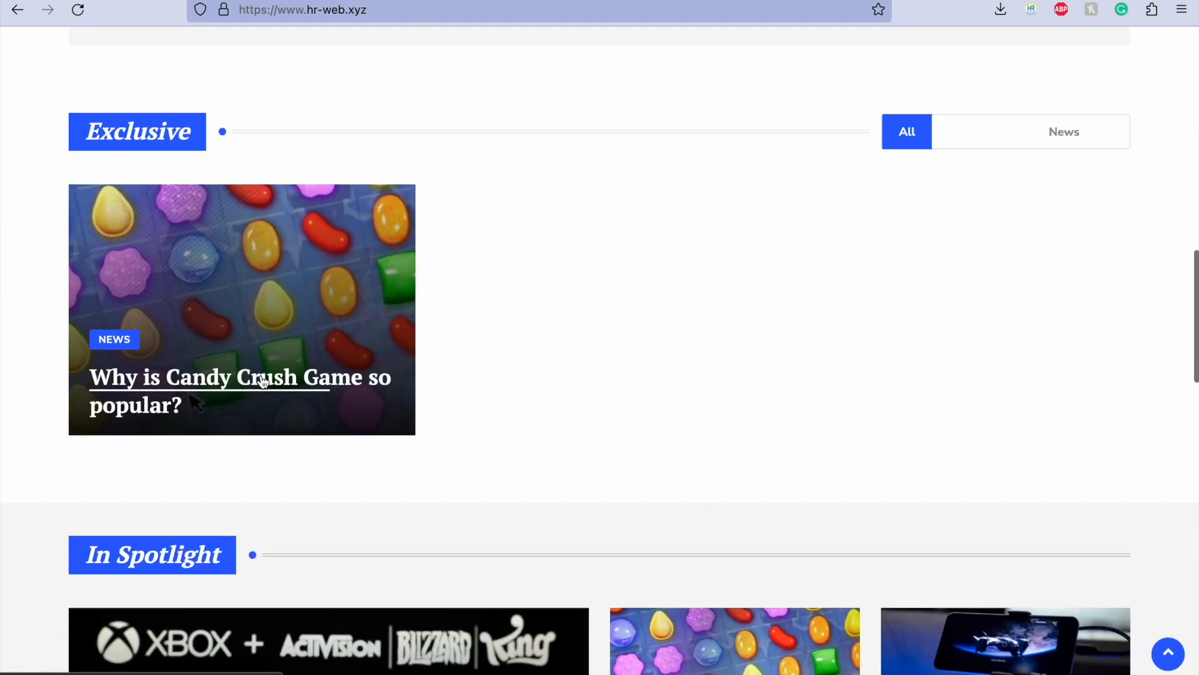
Step: Look over the article sections and recent posts on the hr-web.xyz home page
scroll(261, 375, "up", 10)
scroll(263, 381, "down", 8)
scroll(262, 381, "down", 8)
scroll(262, 381, "up", 15)
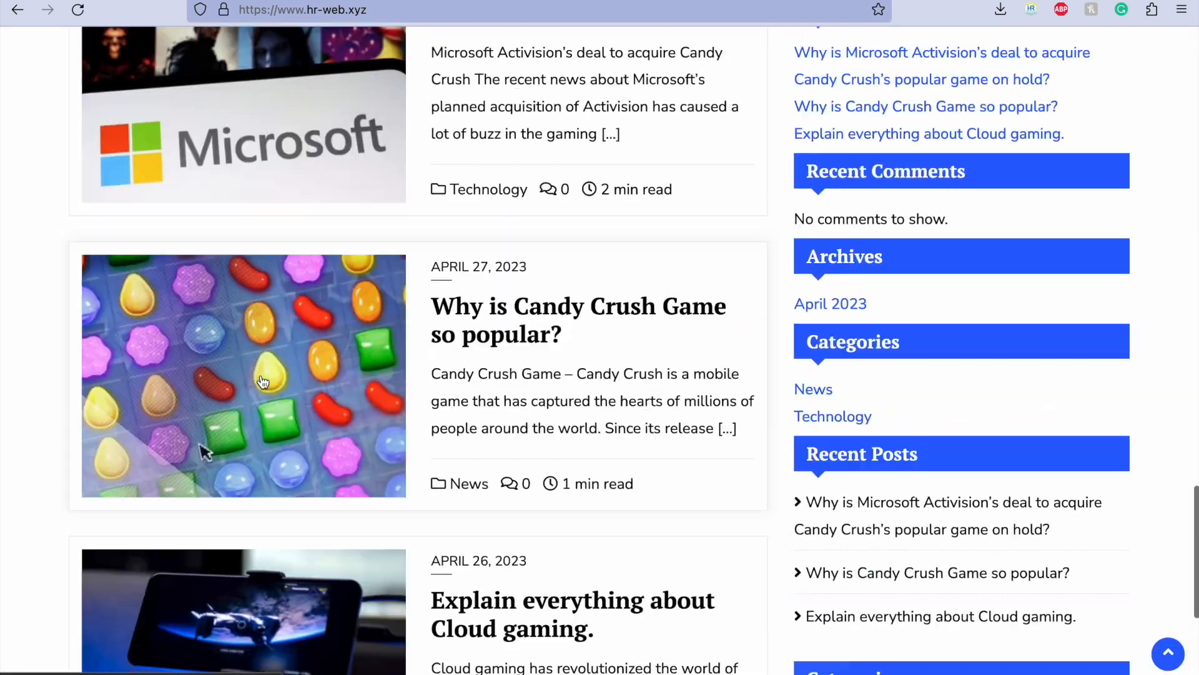
scroll(261, 381, "up", 5)
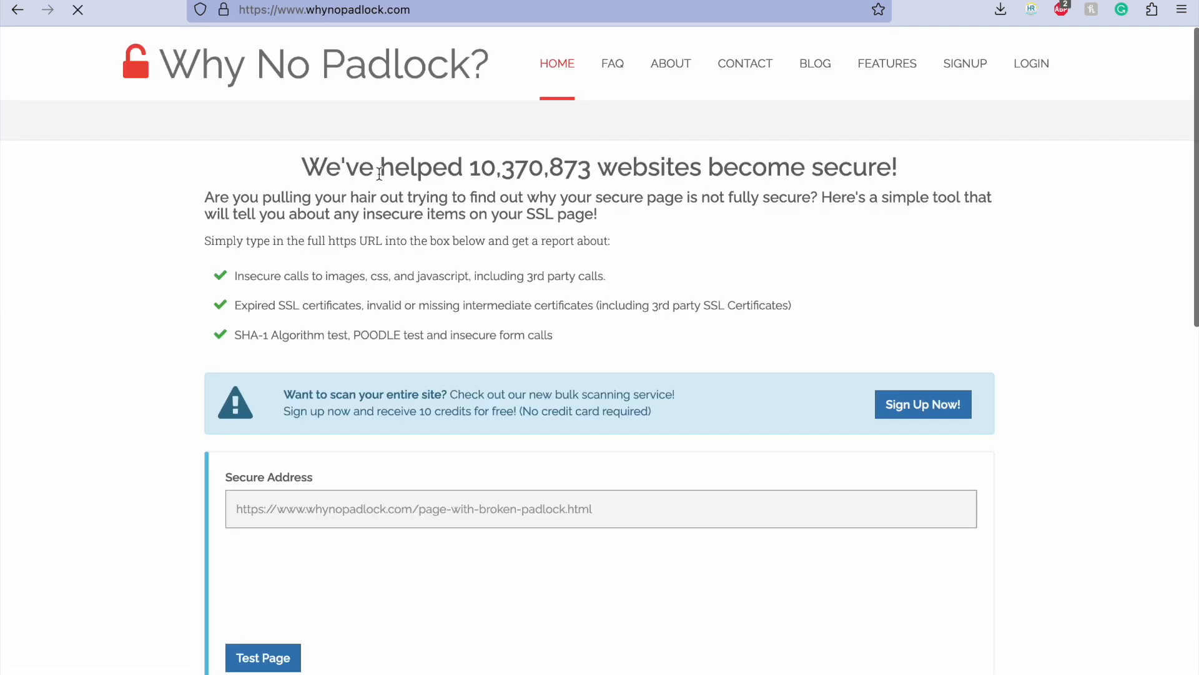
key("ctrl+v")
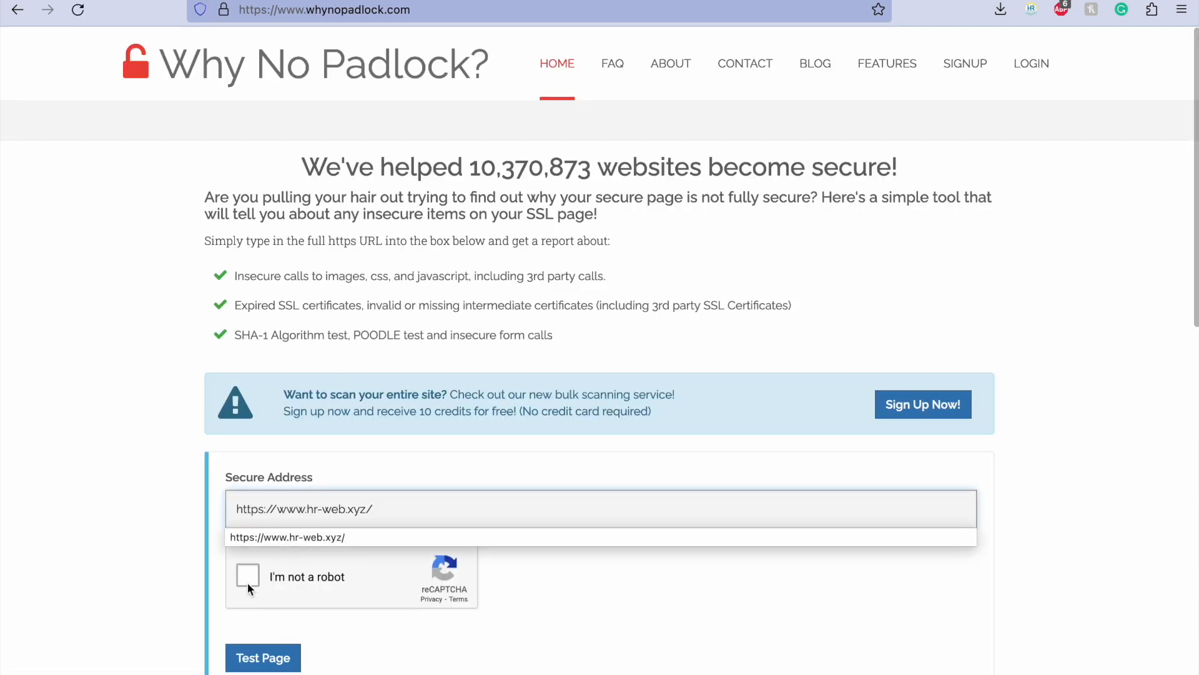
left_click(248, 575)
scroll(364, 606, "down", 2)
left_click(282, 573)
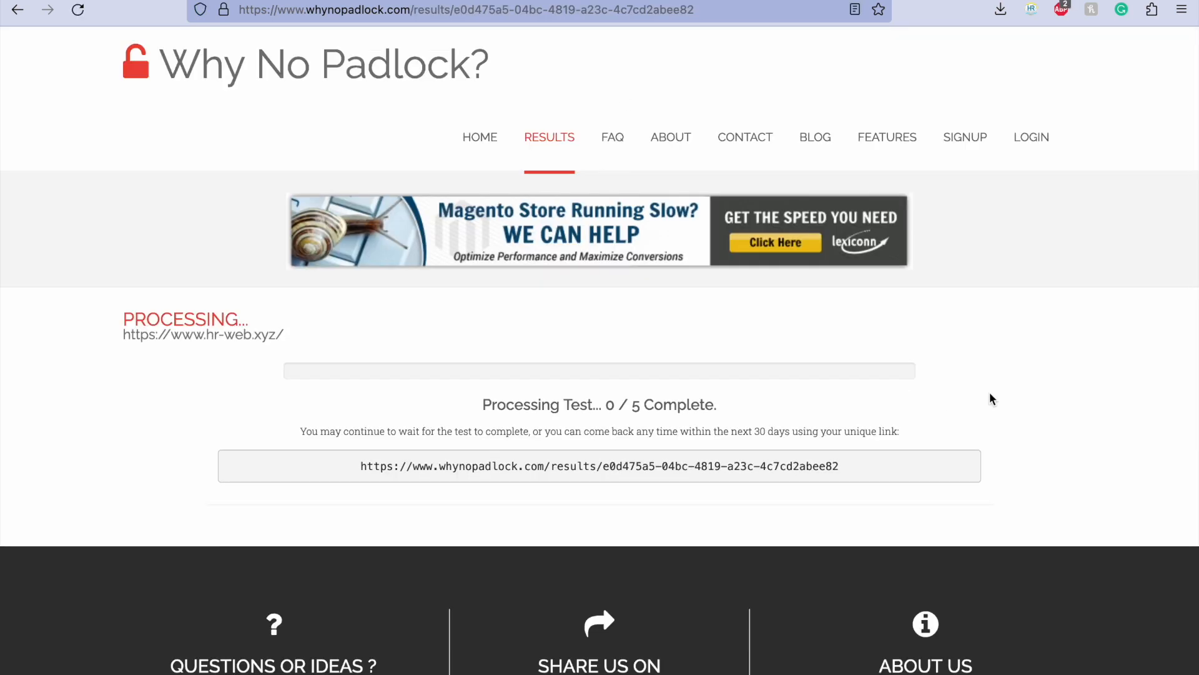
Step: Review the Why No Padlock test results for hr-web.xyz, covering certificate issuer, HTTPS enforcement, validity, domain matching, signature, expiration date and mixed content
scroll(1081, 357, "down", 4)
scroll(1084, 361, "up", 1)
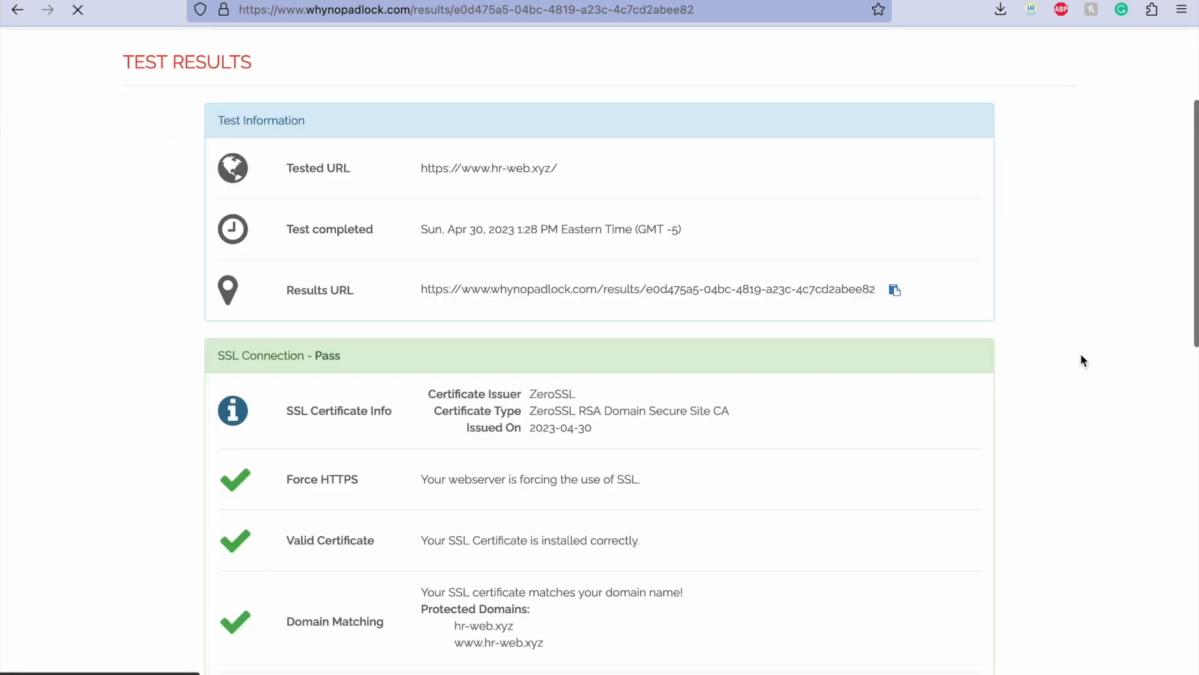
scroll(1083, 361, "down", 2)
scroll(1084, 361, "down", 2)
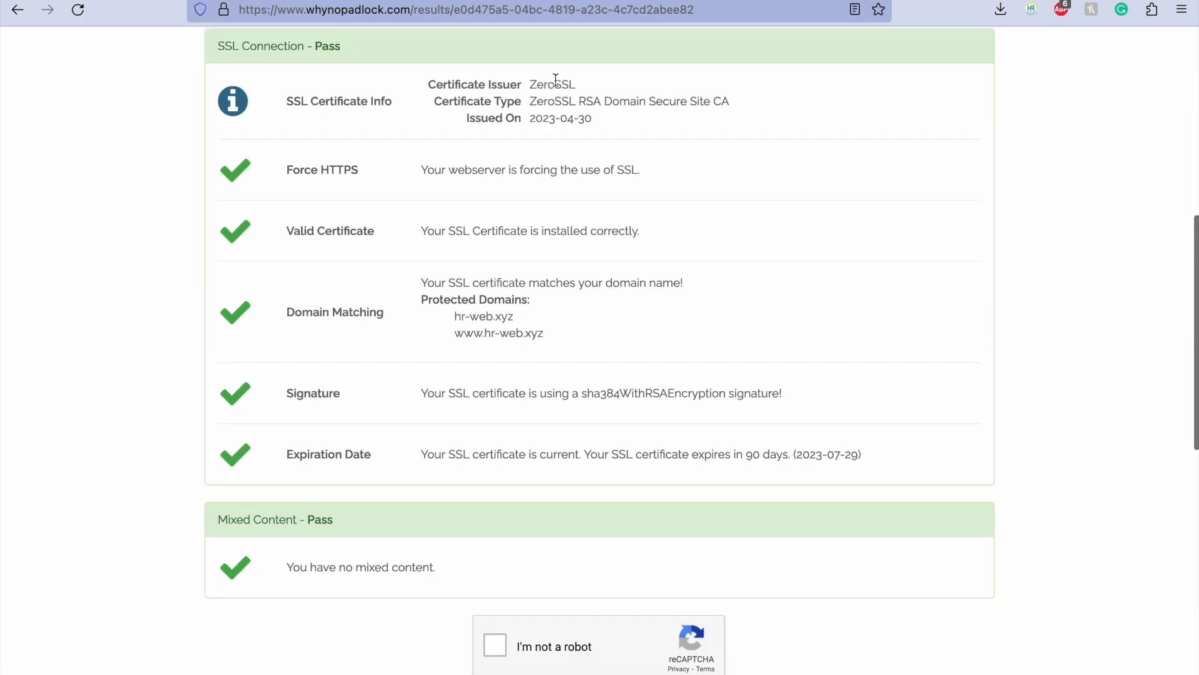
scroll(535, 164, "down", 2)
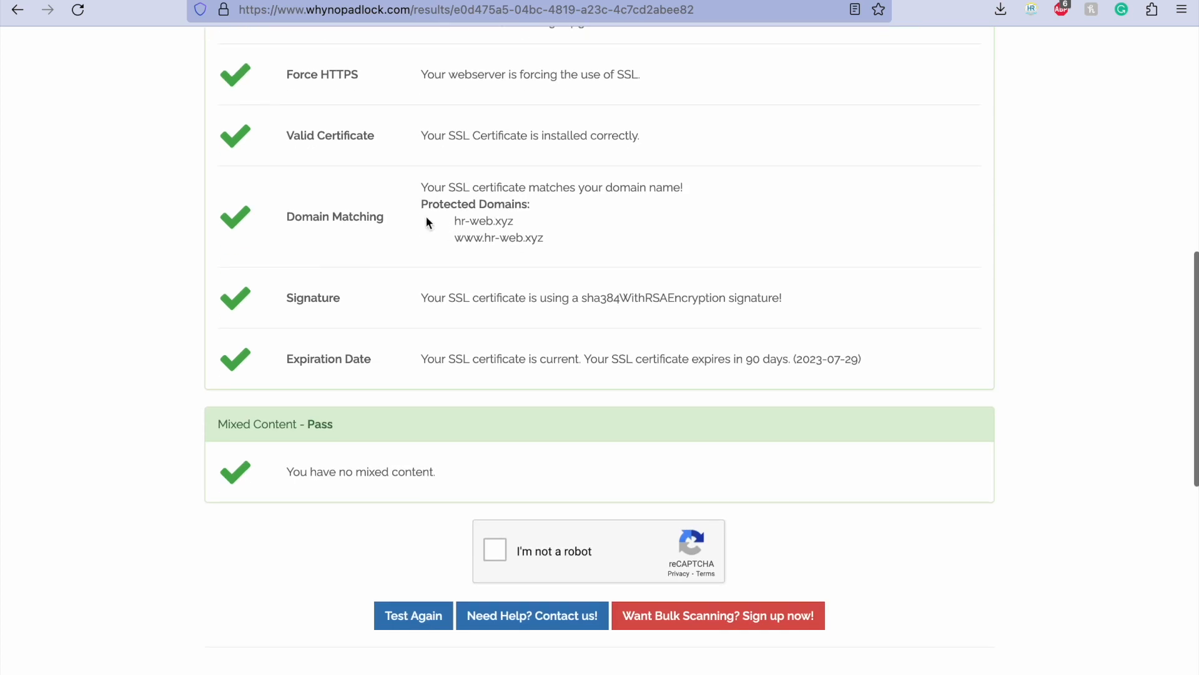
scroll(518, 415, "down", 1)
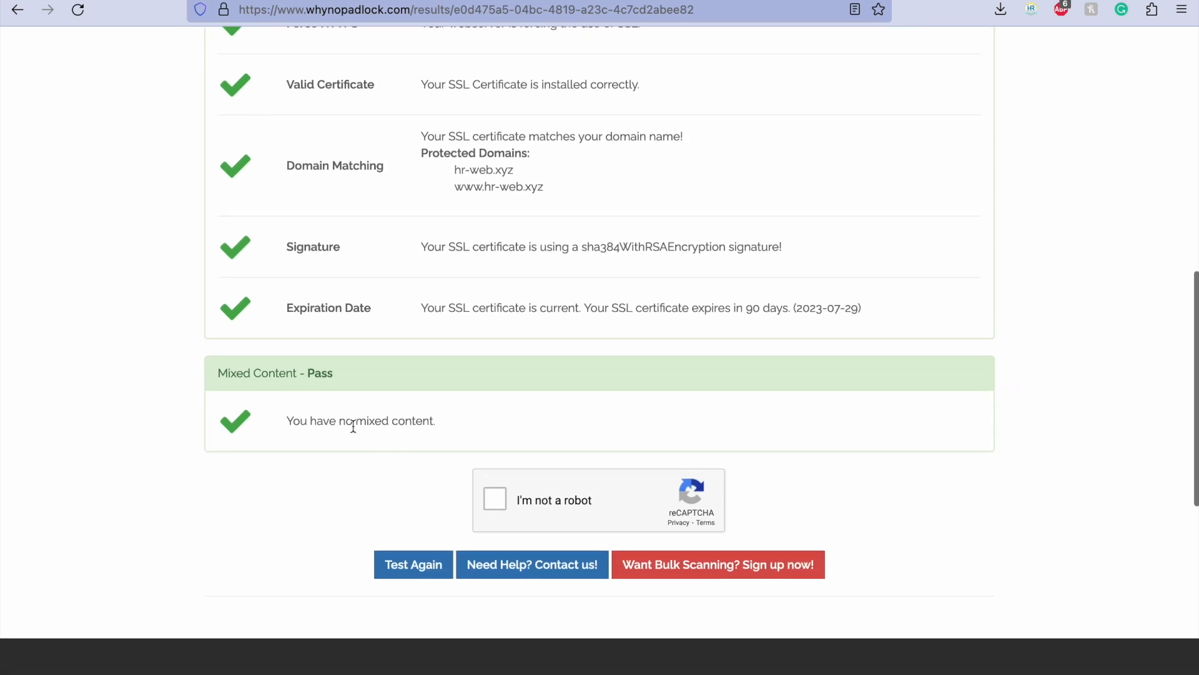
scroll(549, 322, "up", 3)
scroll(549, 321, "up", 7)
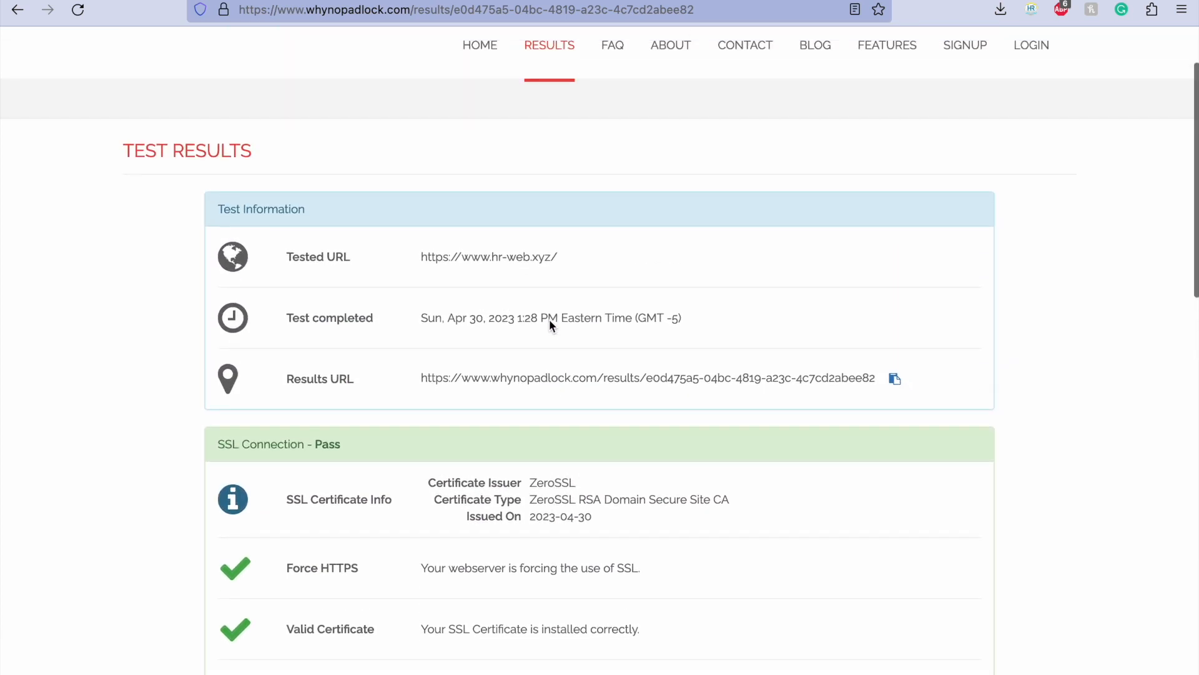
scroll(382, 363, "down", 15)
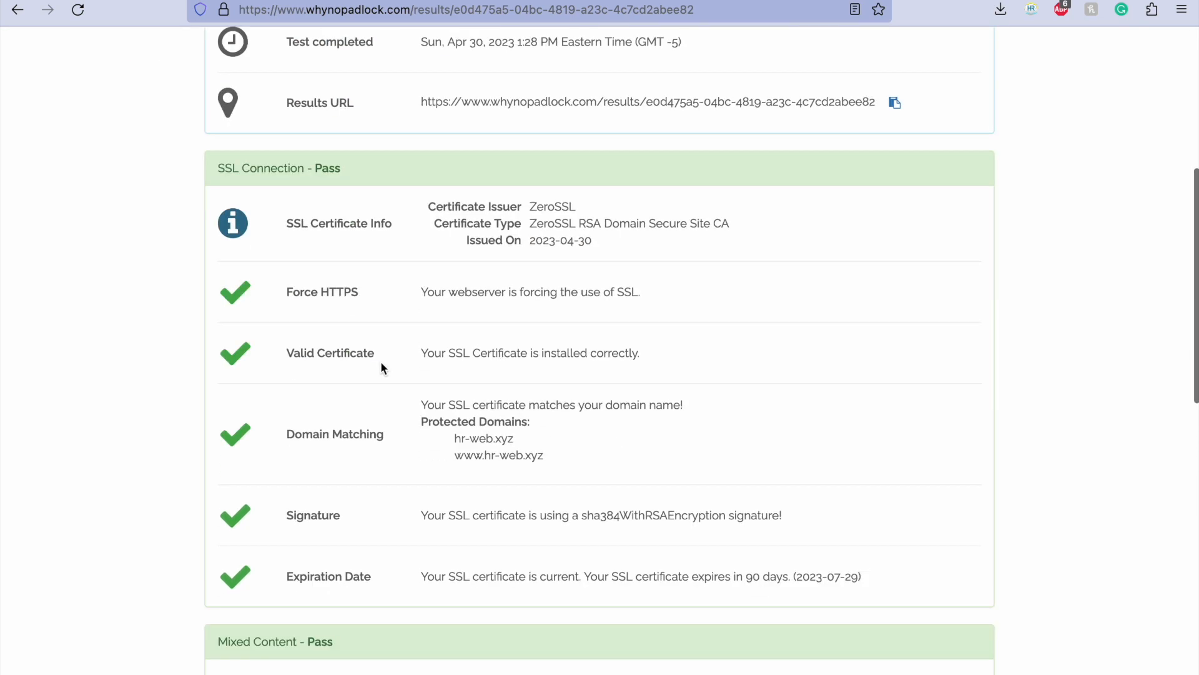
scroll(381, 362, "up", 12)
scroll(380, 361, "down", 7)
scroll(381, 362, "up", 9)
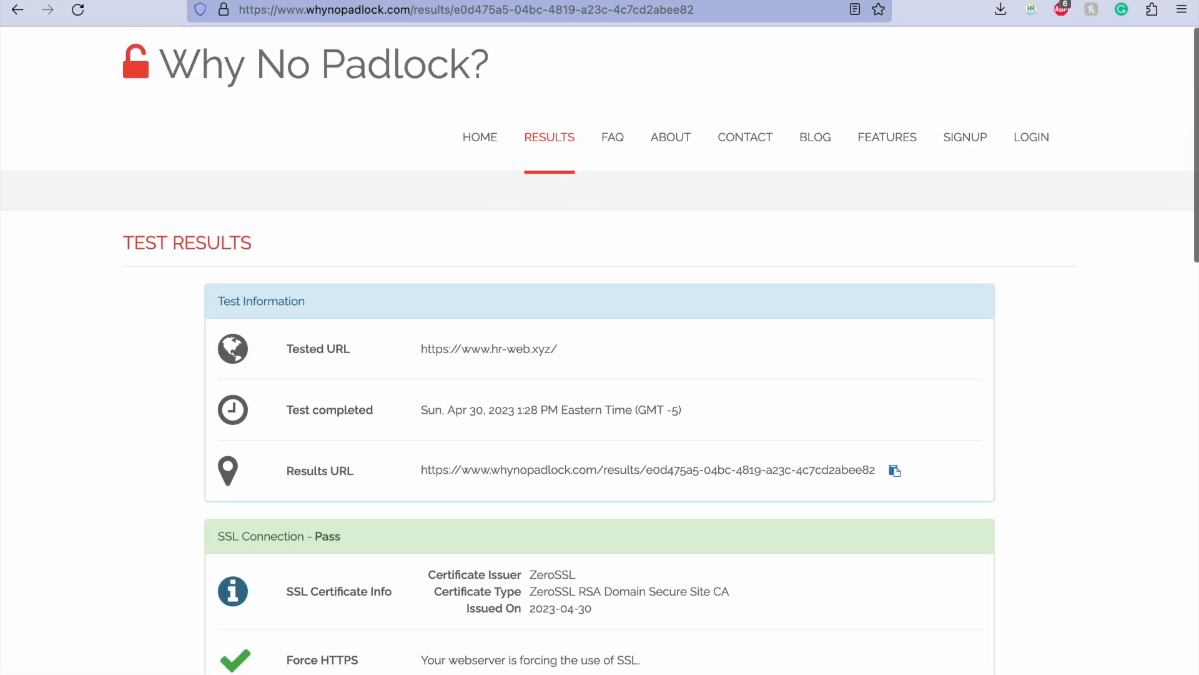